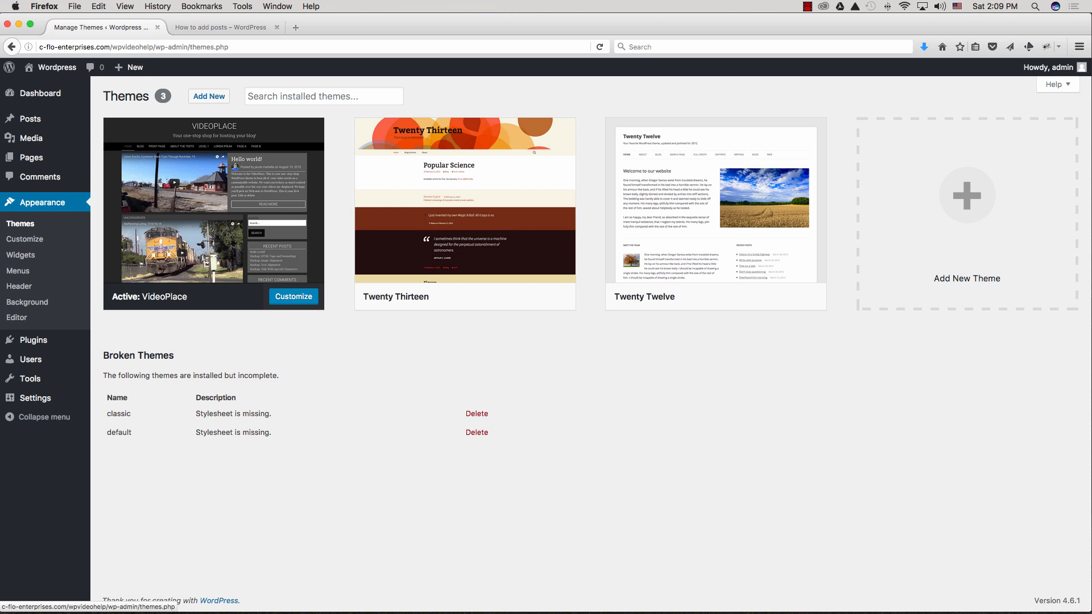
pyautogui.moveTo(214, 199)
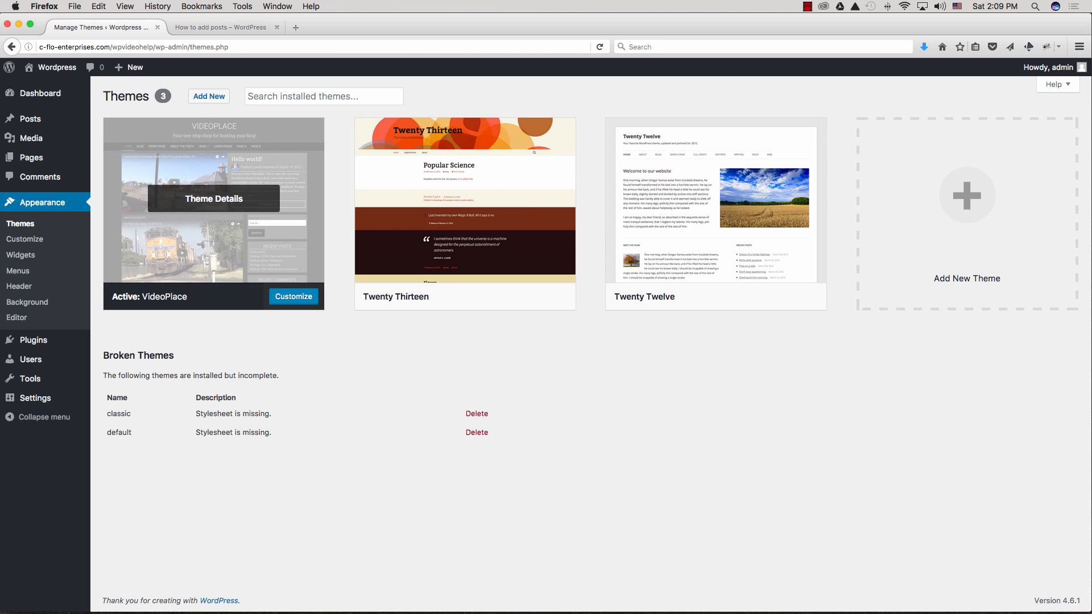
pyautogui.moveTo(464, 204)
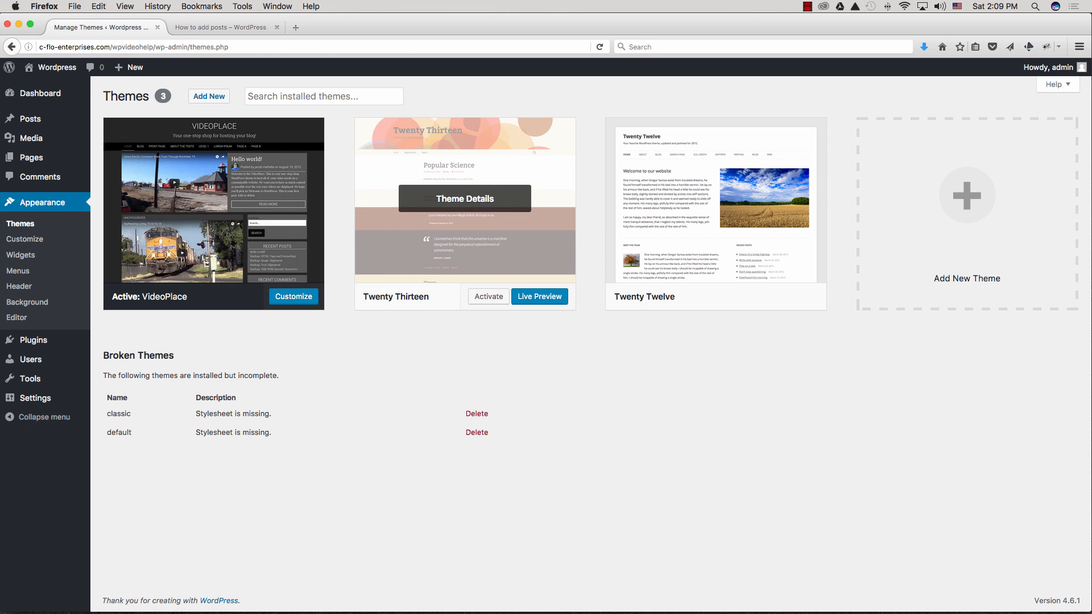
pyautogui.moveTo(715, 199)
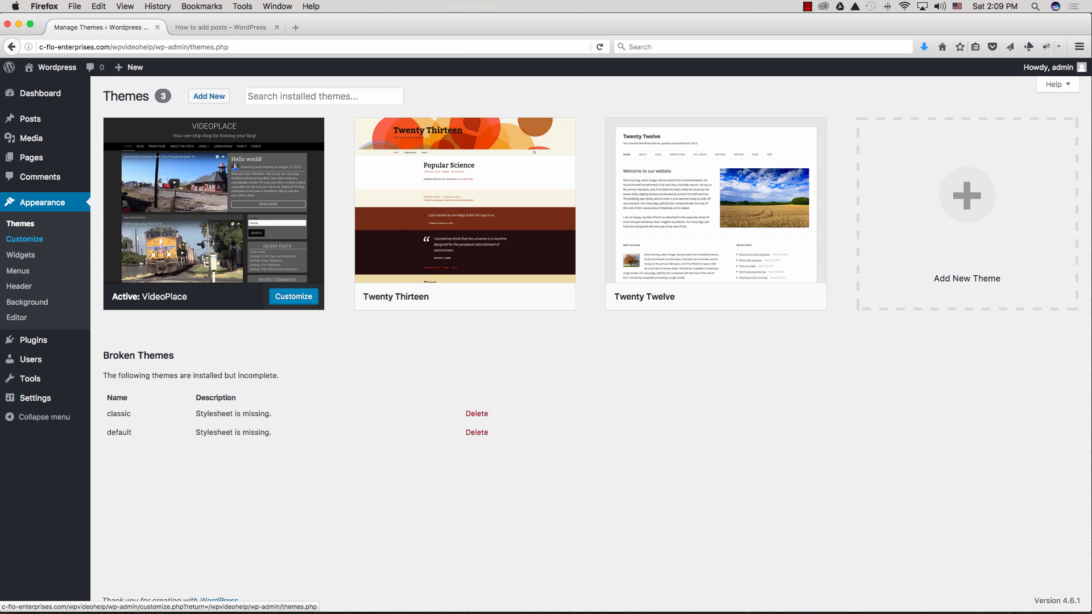
# Open the active theme's customizer and set the site title to "Wordpress Help Videos" in the site identity settings
pyautogui.click(24, 239)
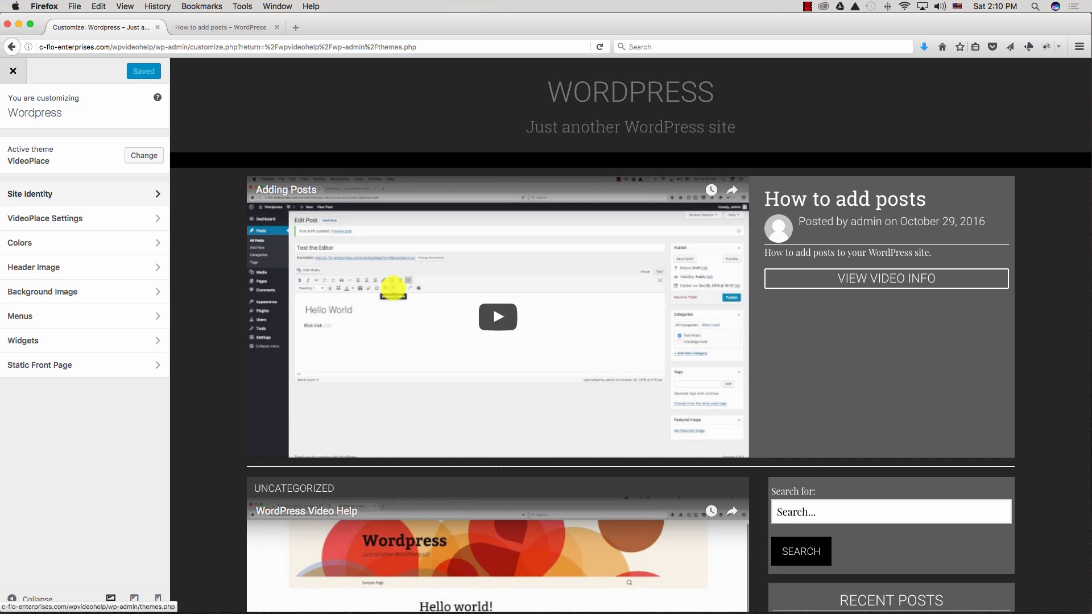
pyautogui.click(34, 194)
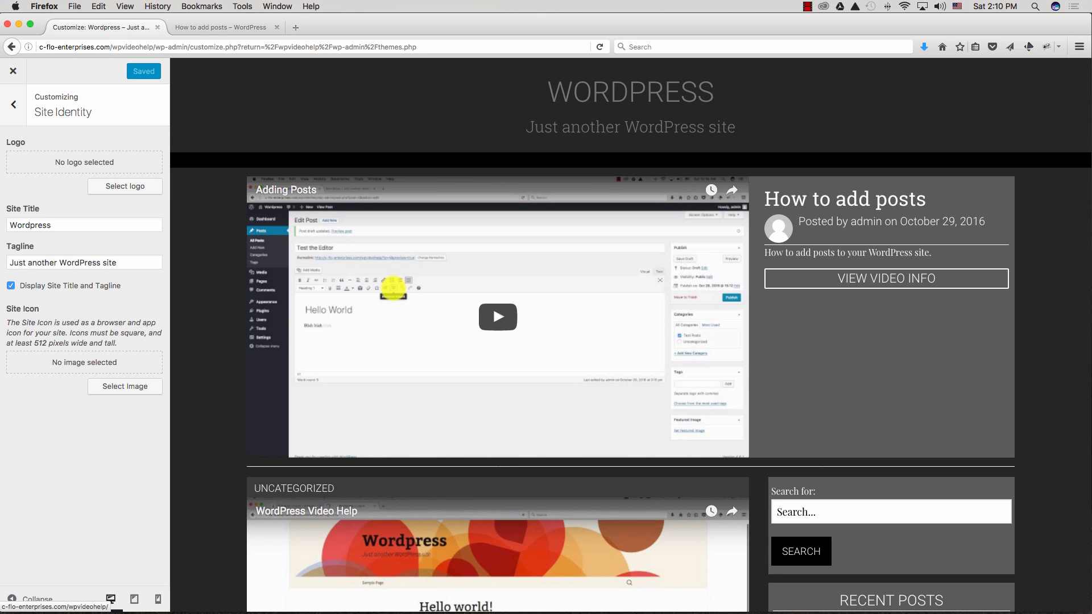
pyautogui.click(53, 226)
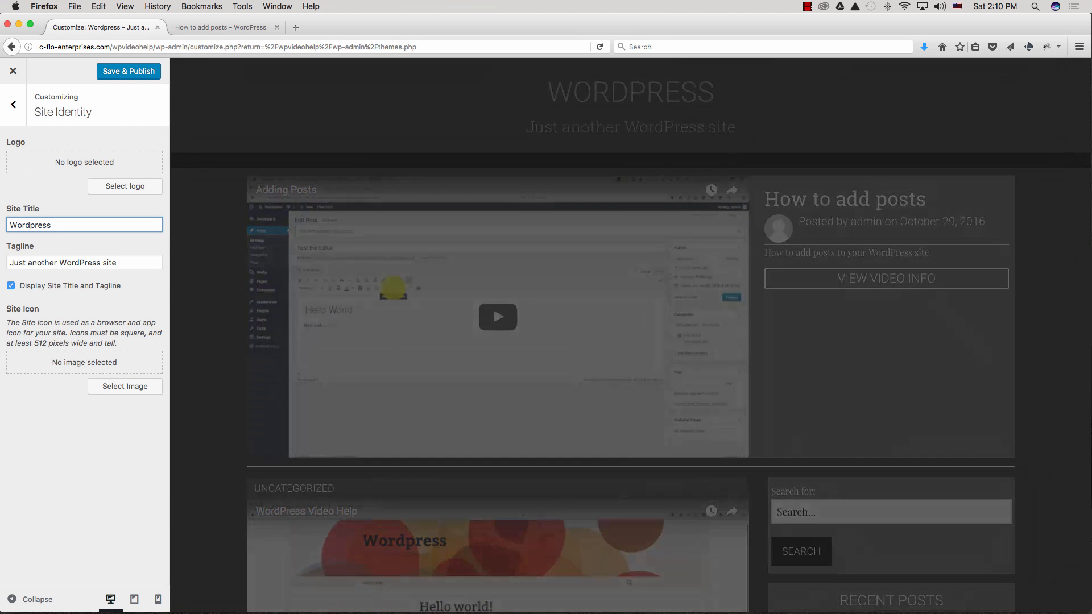
pyautogui.write('Help ')
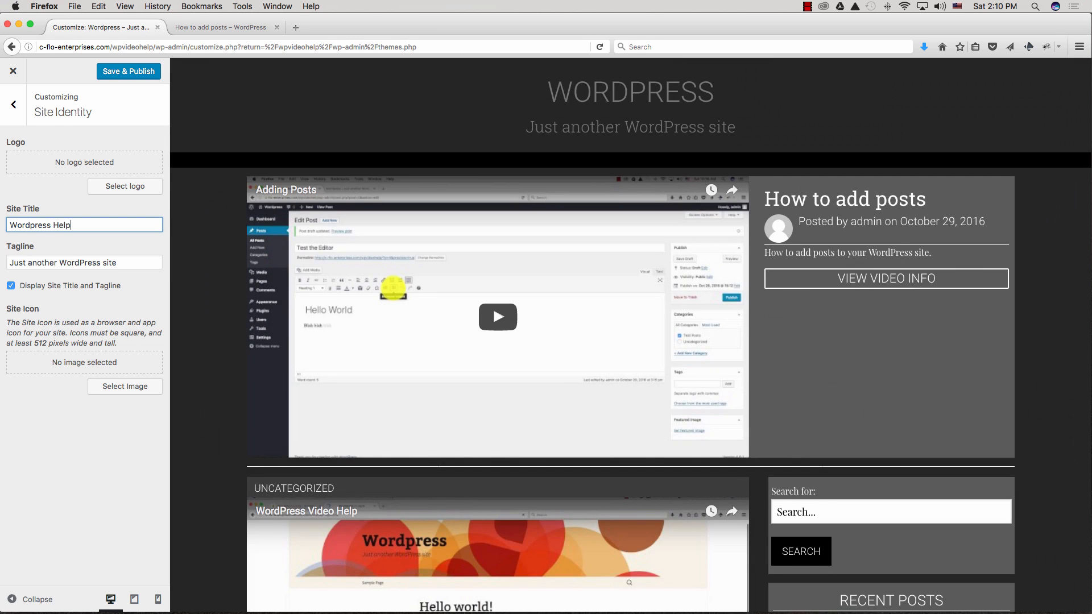
pyautogui.write('V')
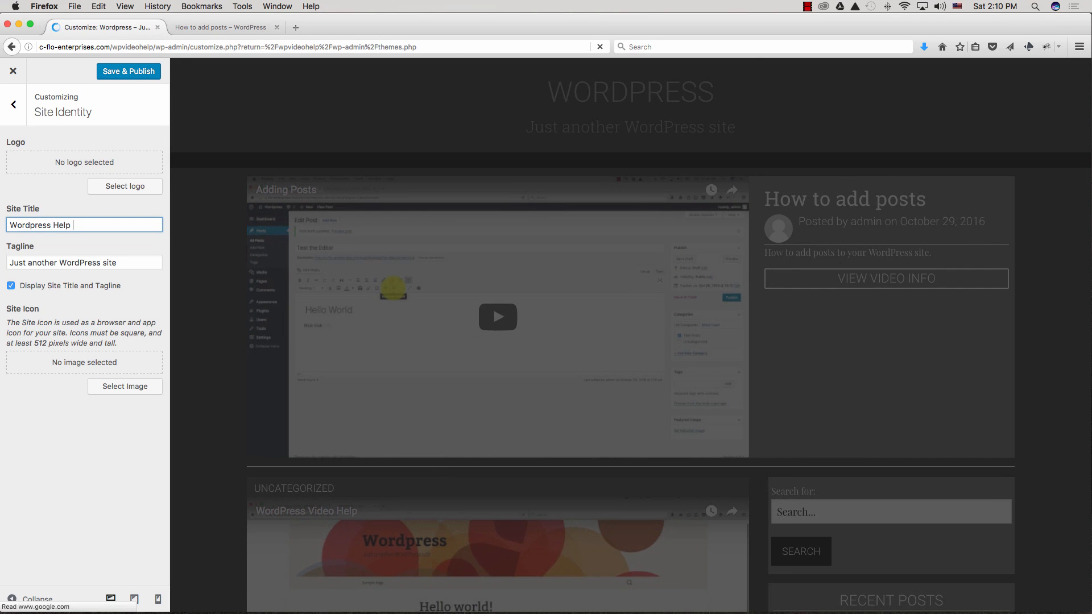
pyautogui.write('ideos')
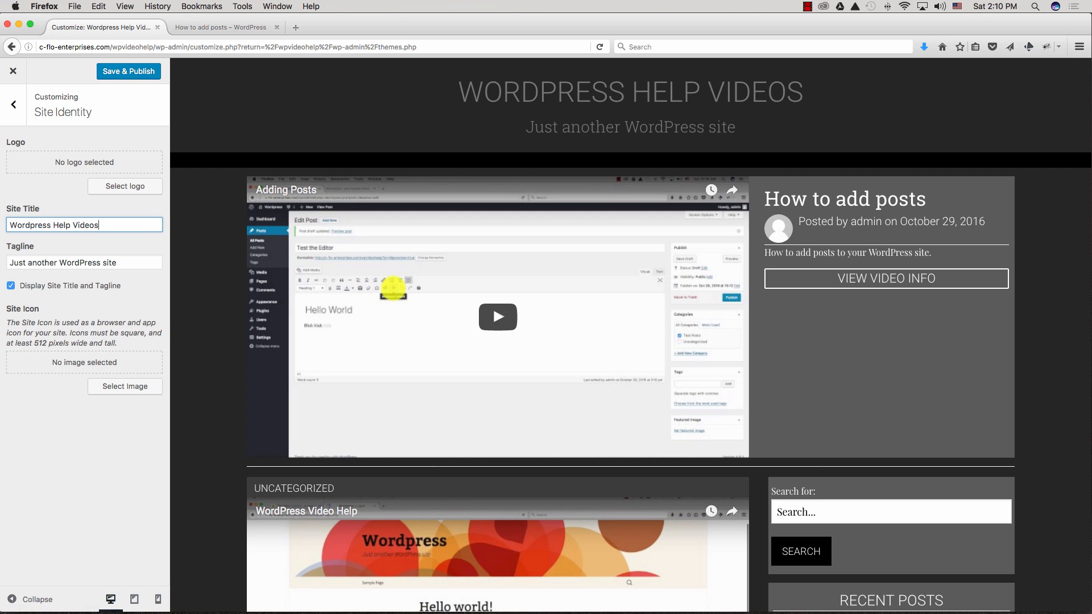
# Replace the site's tagline with "Help for WordPress Beginners"
pyautogui.press('Tab')
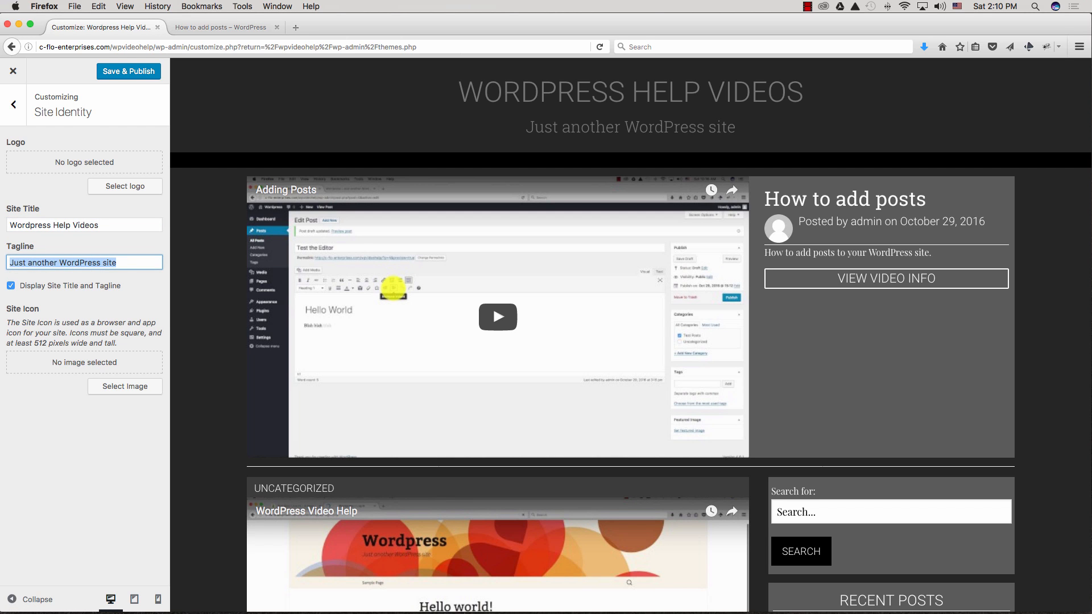
pyautogui.write('Help ')
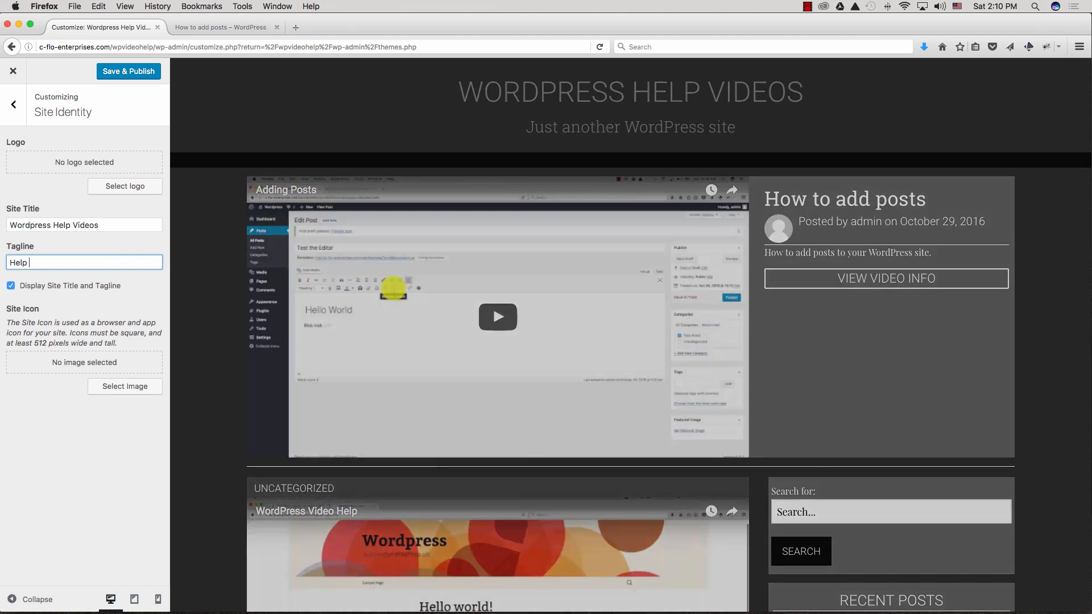
pyautogui.write('for Wo')
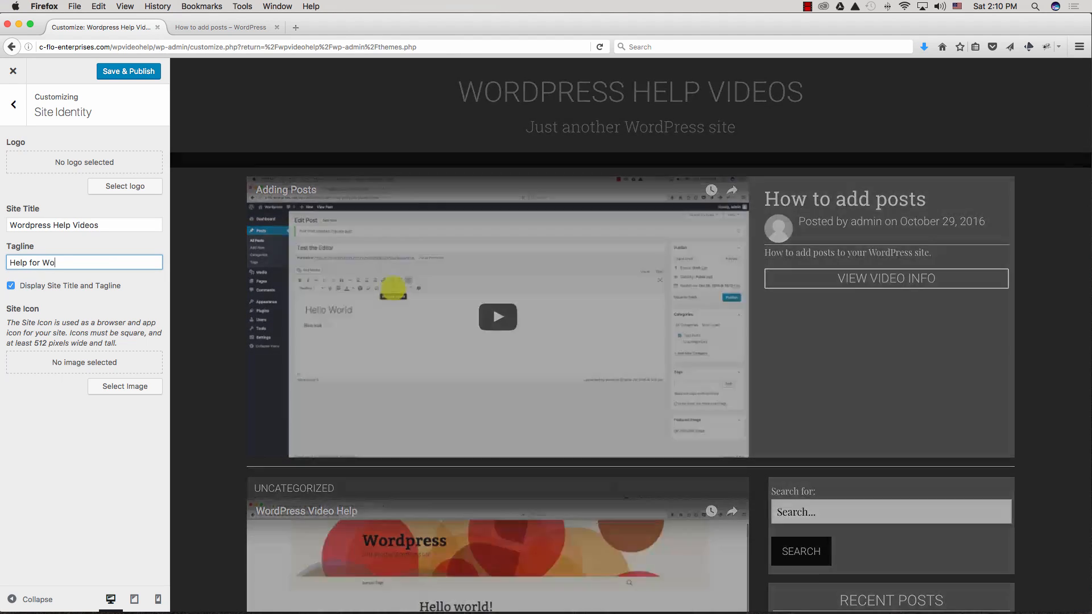
pyautogui.write('rdP')
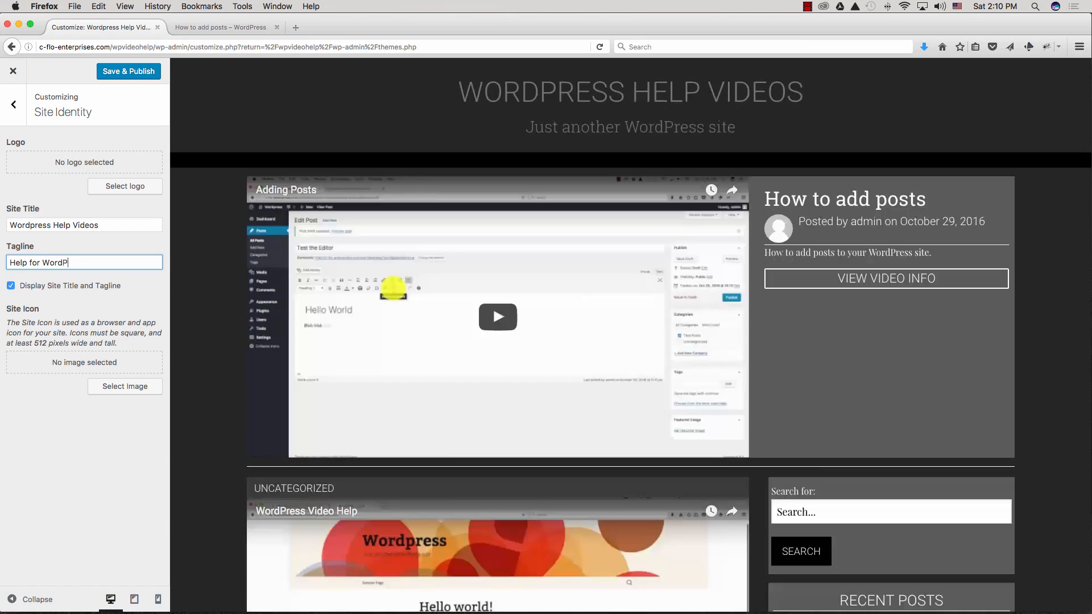
pyautogui.write('ress ')
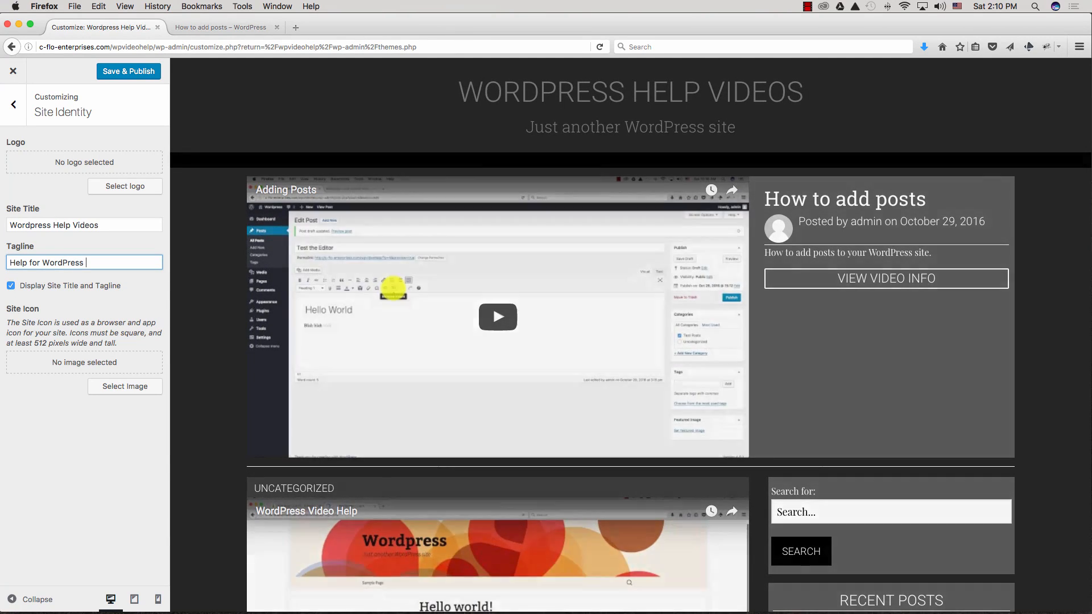
pyautogui.write('Beginne')
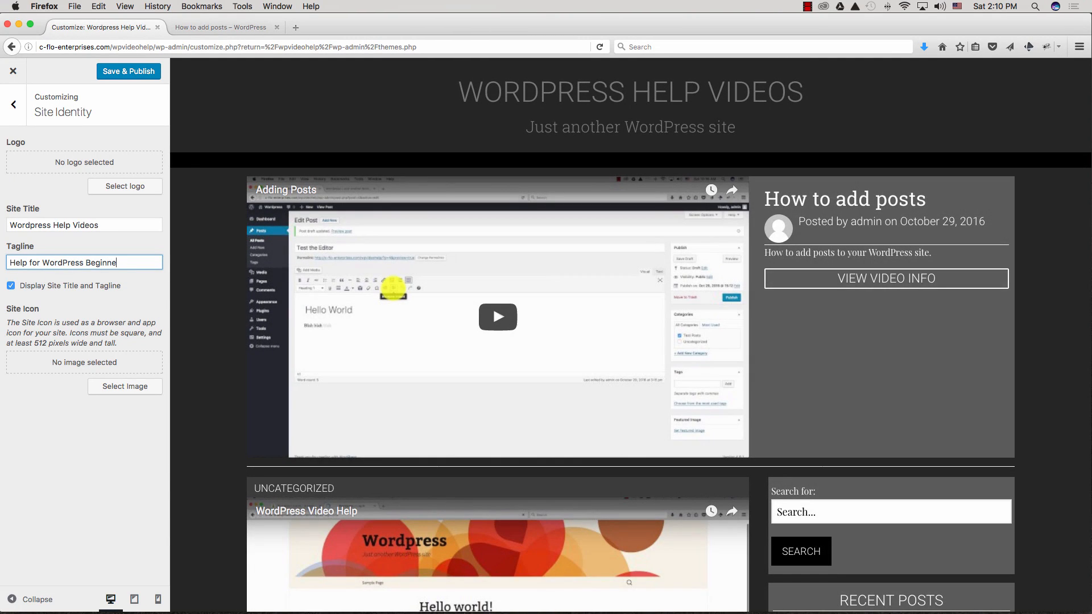
pyautogui.write('rs')
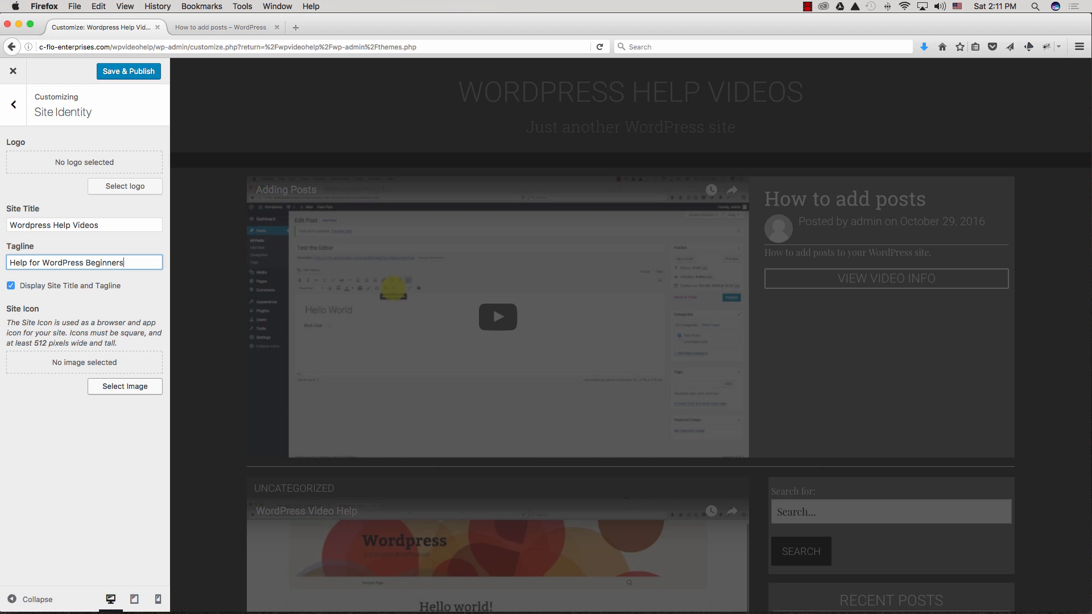
# Set the site icon to the cropped WordPressVideo-Help-1.png from the media library, and publish the site identity changes
pyautogui.click(125, 386)
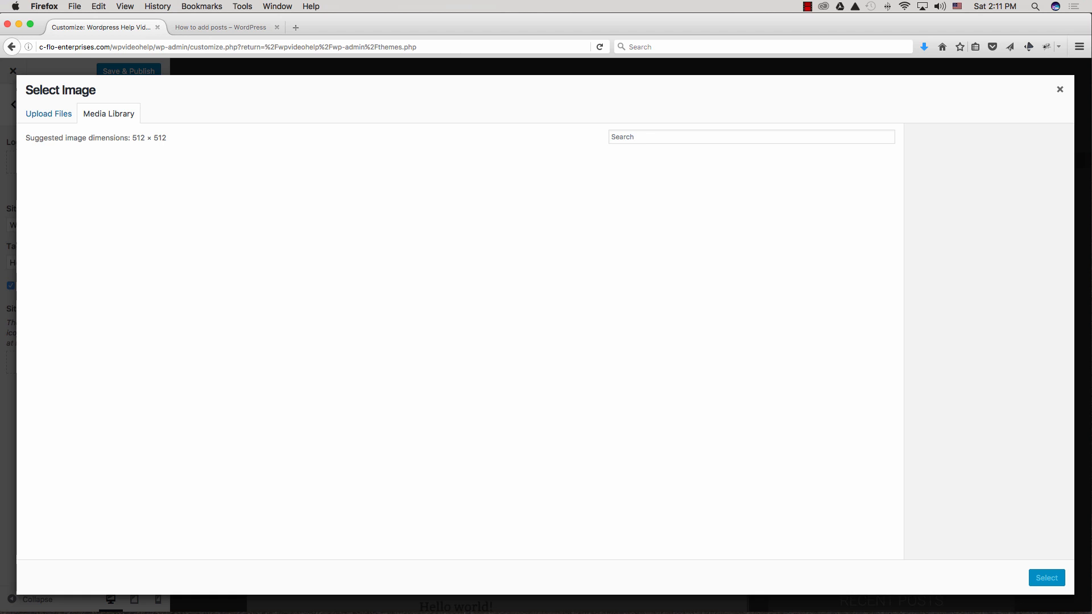
pyautogui.click(65, 197)
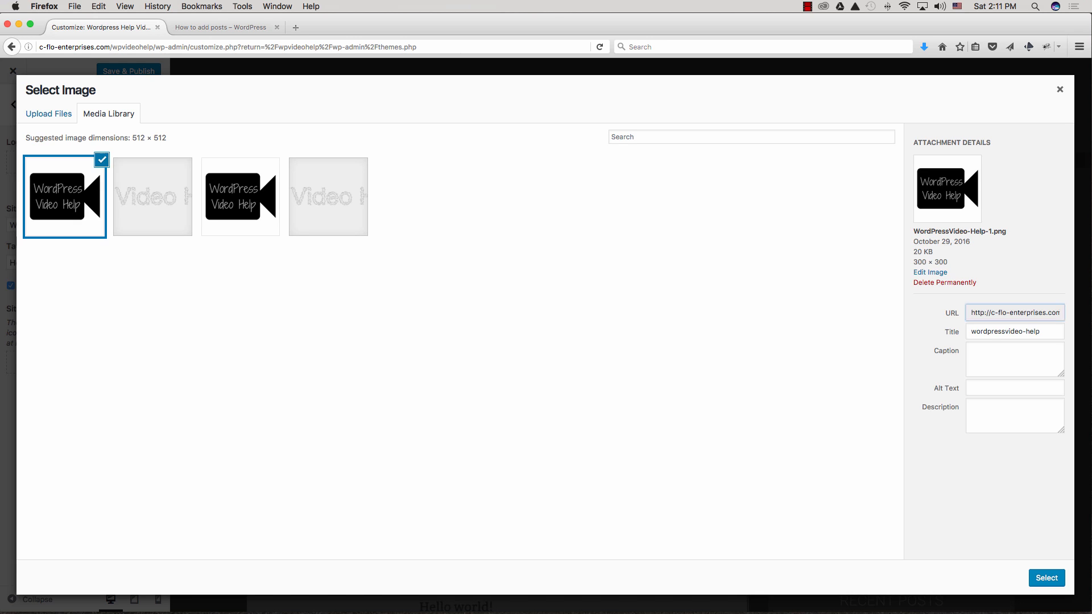
pyautogui.click(1047, 578)
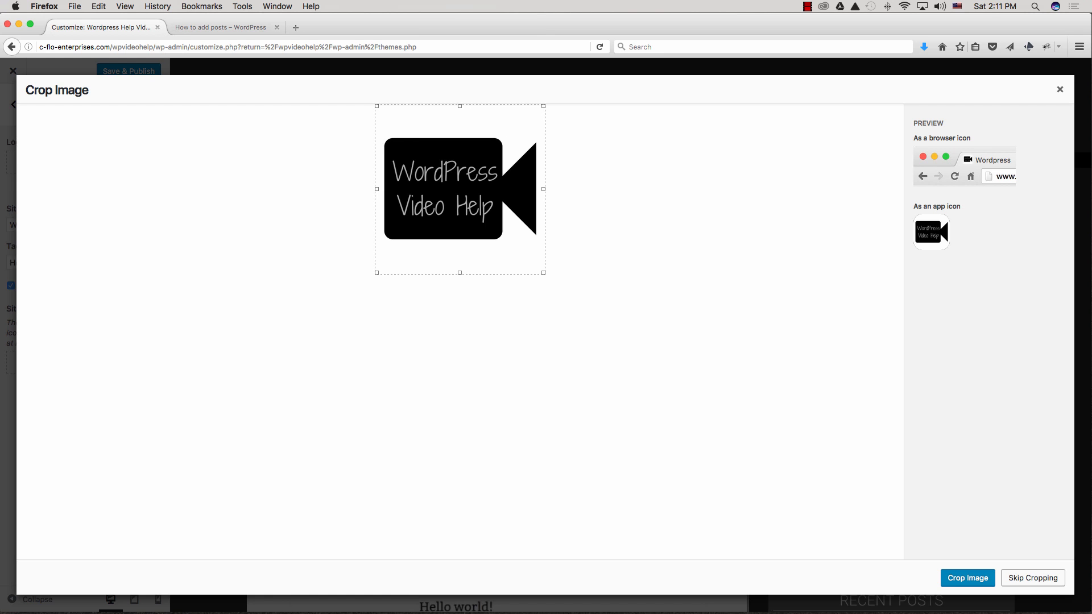
pyautogui.click(968, 578)
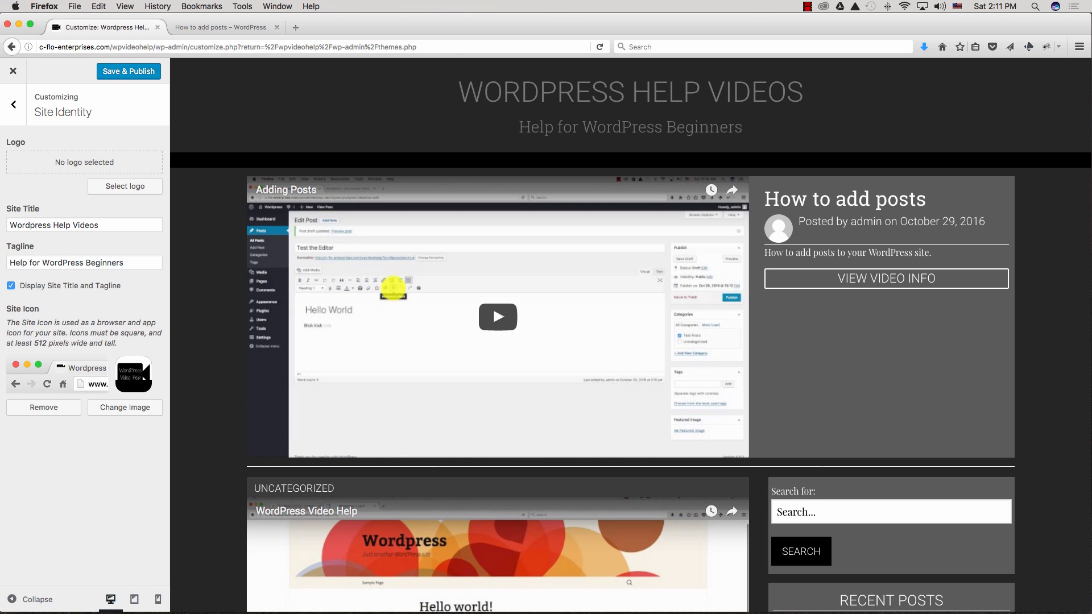
pyautogui.click(129, 71)
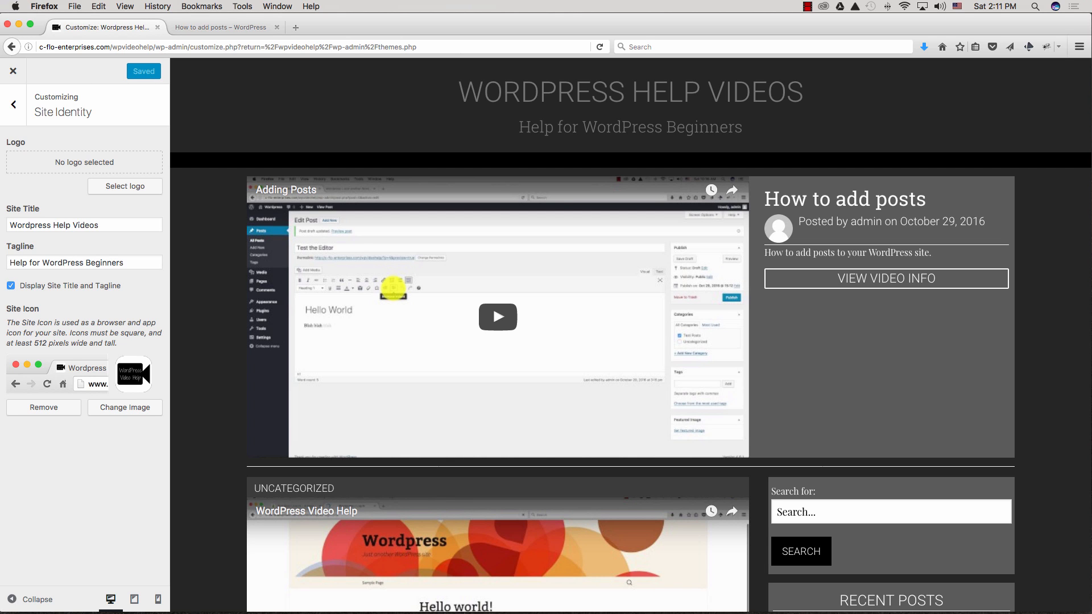
pyautogui.click(13, 104)
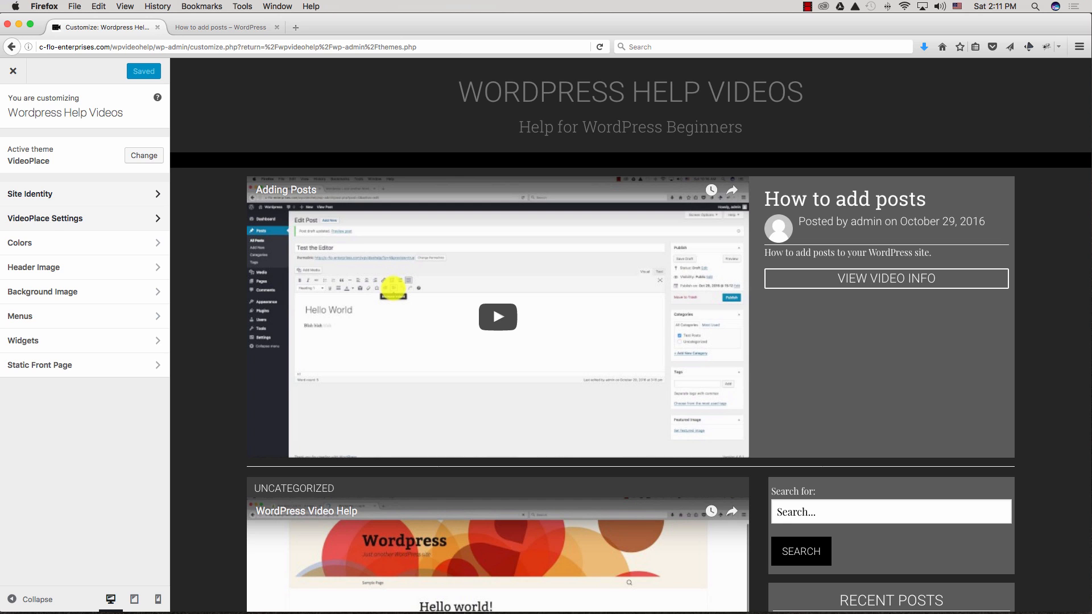
# Review the VideoPlace theme options and check the site preview down to its footer
pyautogui.click(79, 219)
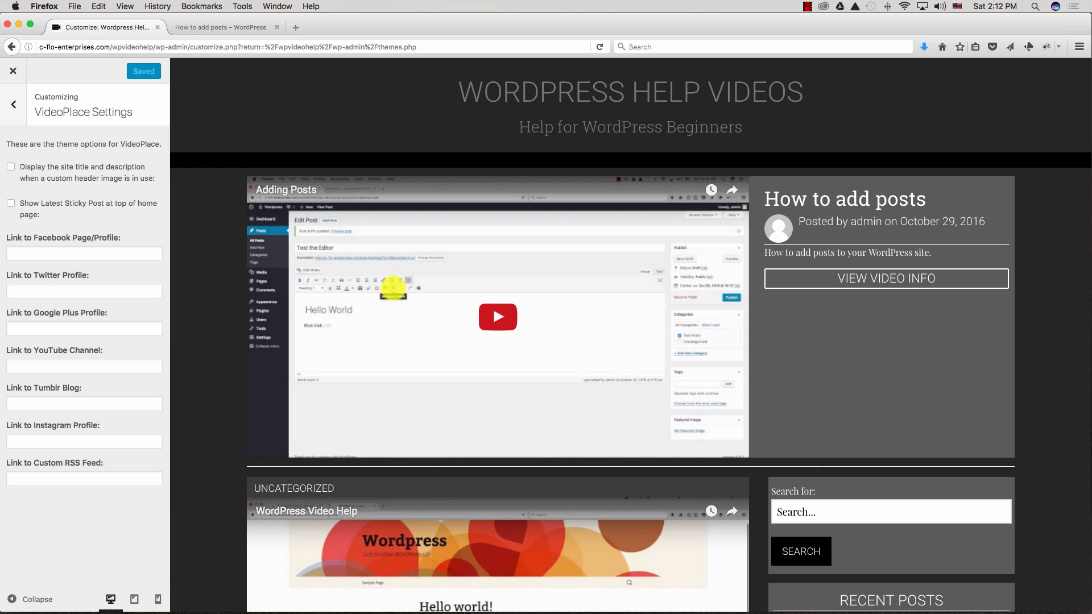
pyautogui.scroll(-20, 630, 335)
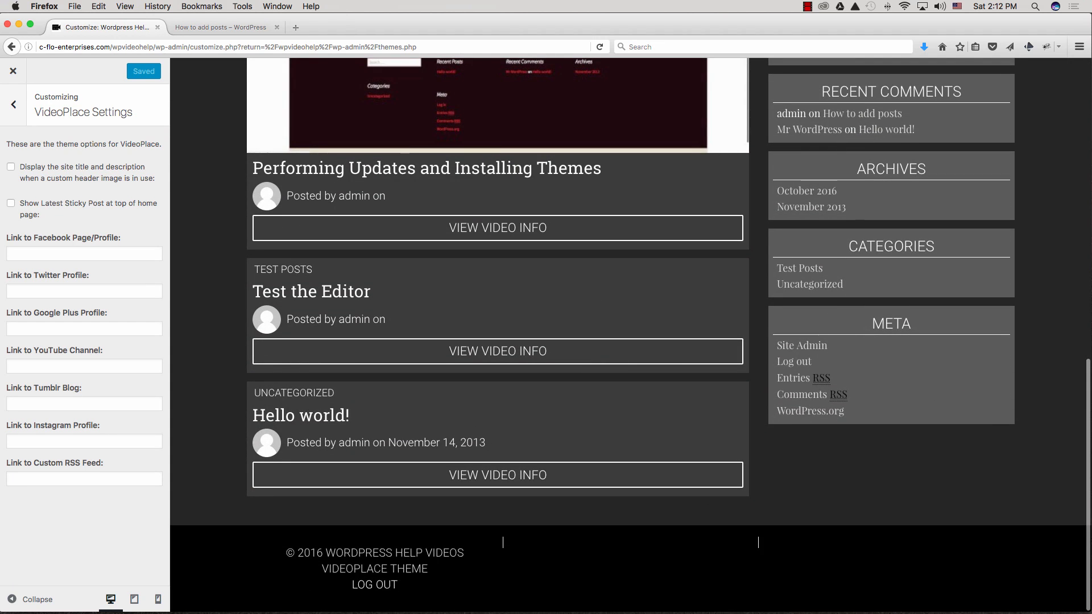
pyautogui.scroll(10, 630, 335)
pyautogui.scroll(5, 630, 335)
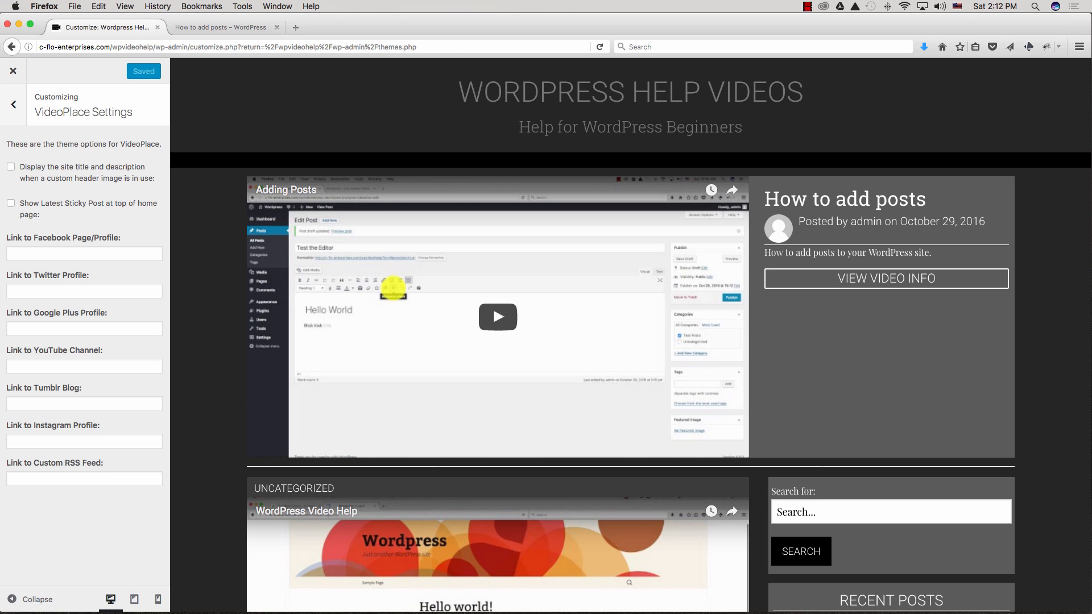
pyautogui.click(13, 105)
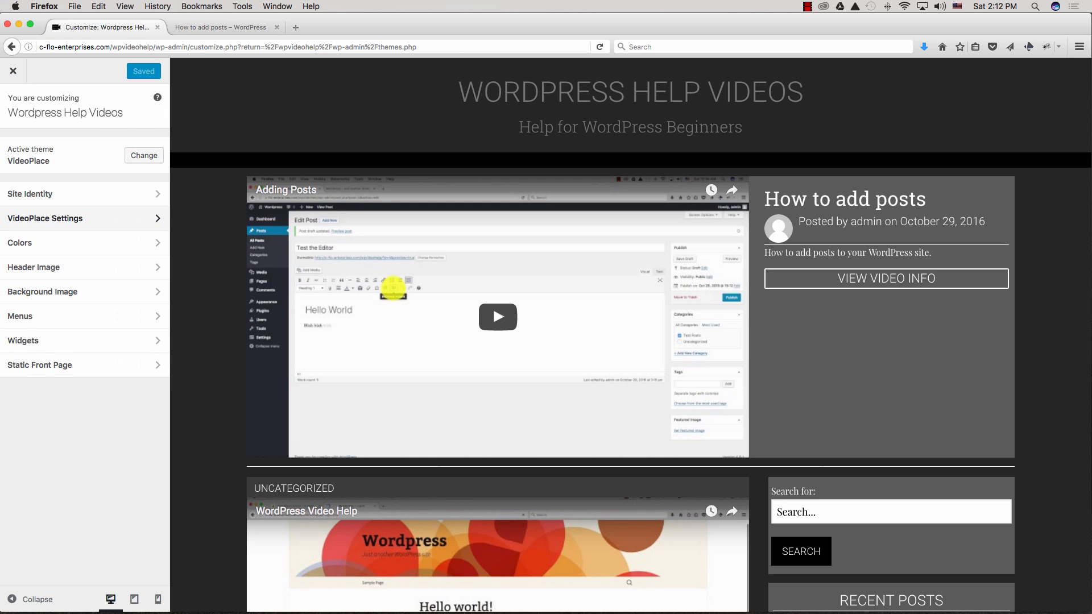
# Change the header text color to the red preset #dd3333
pyautogui.click(84, 243)
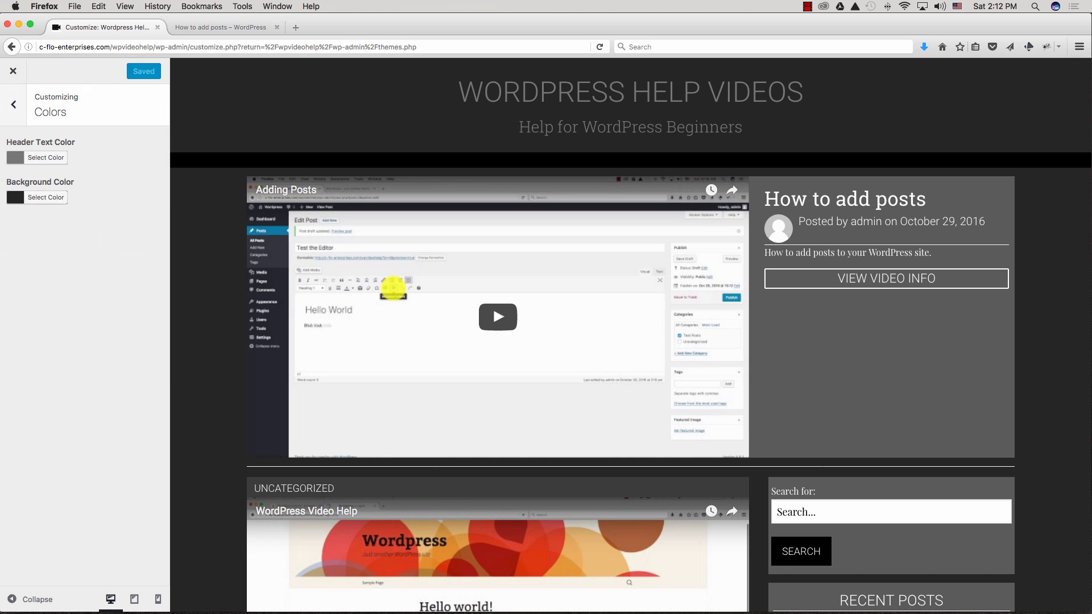
pyautogui.click(45, 158)
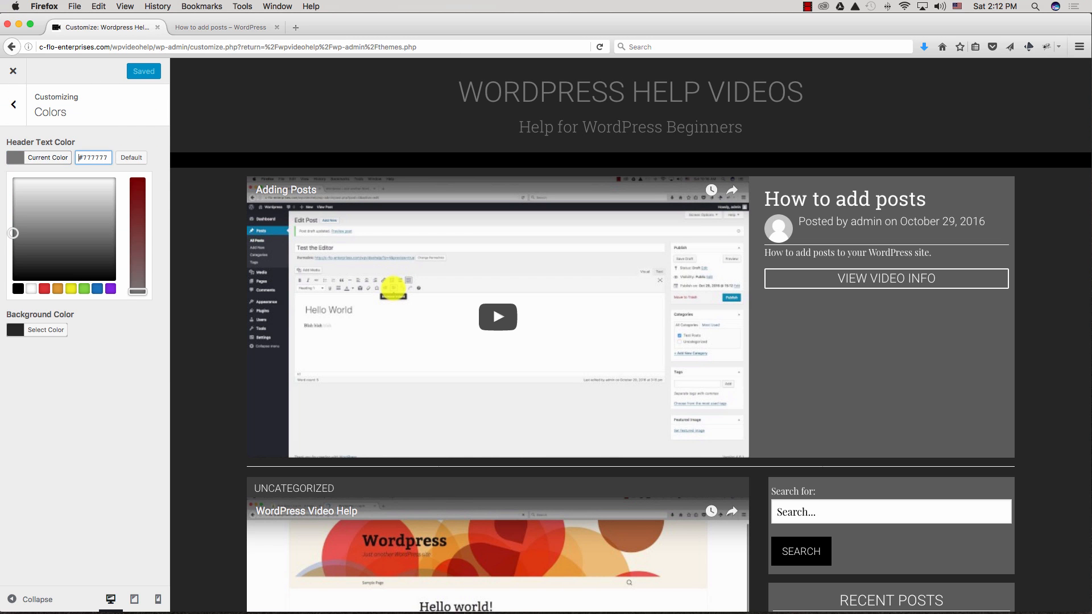
pyautogui.click(45, 288)
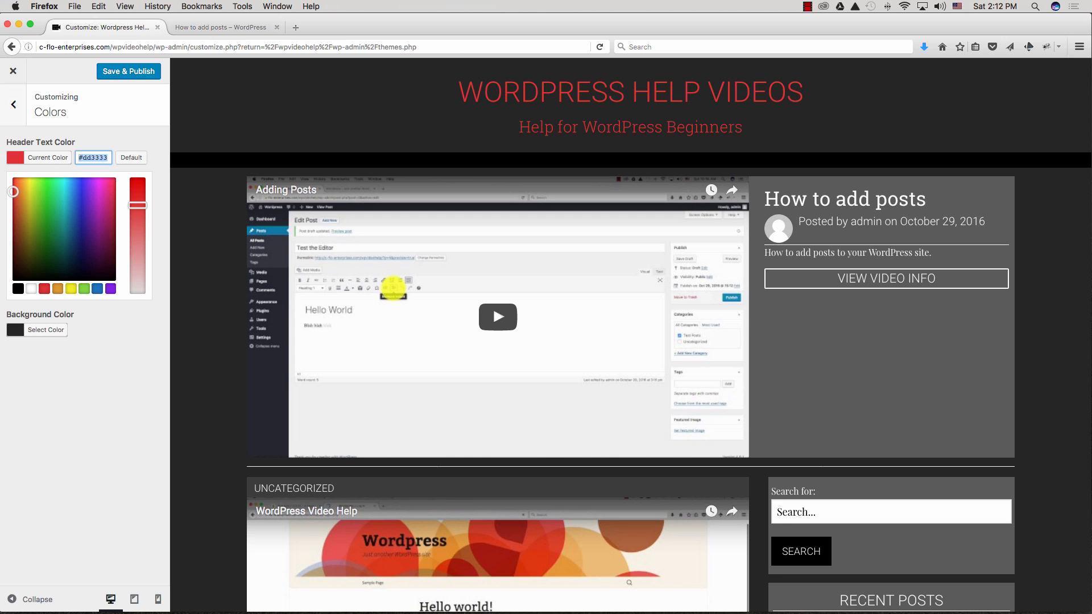
pyautogui.click(13, 104)
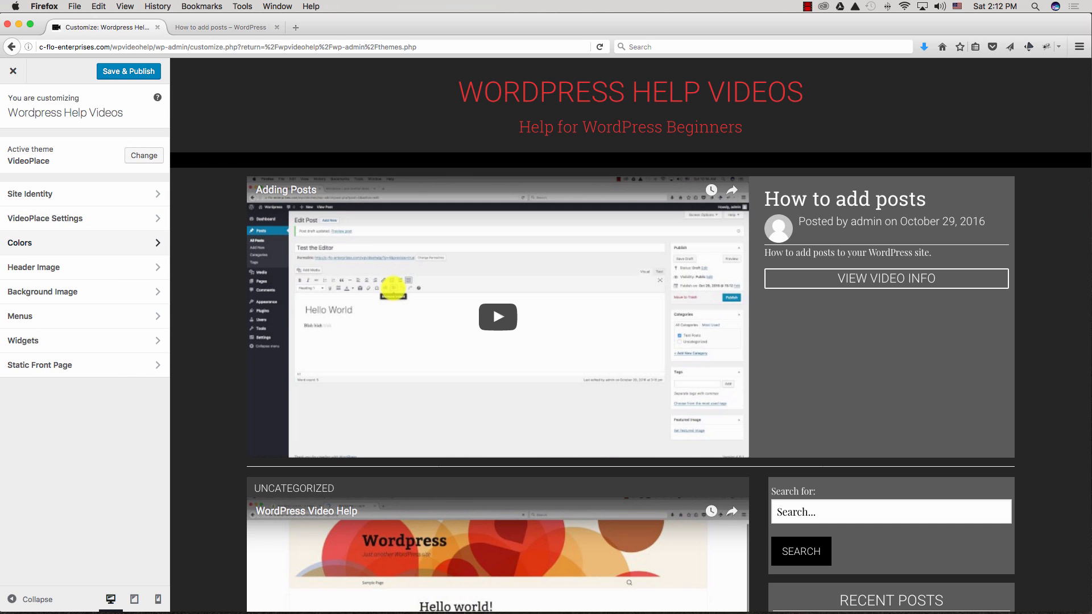
# Restore the header text color to #777777
pyautogui.click(80, 243)
pyautogui.click(48, 157)
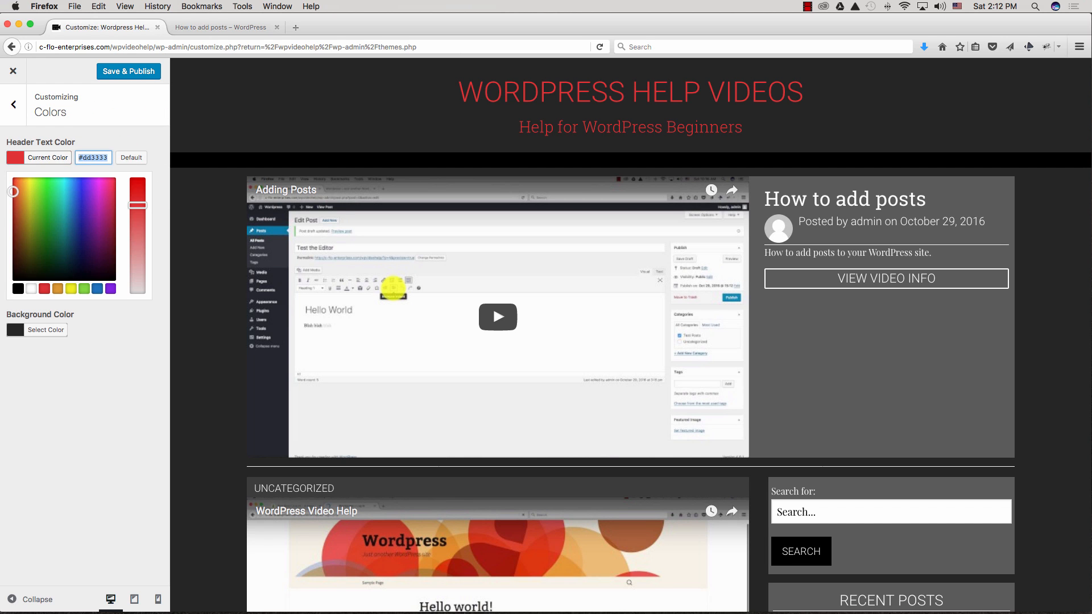
pyautogui.write('#777777')
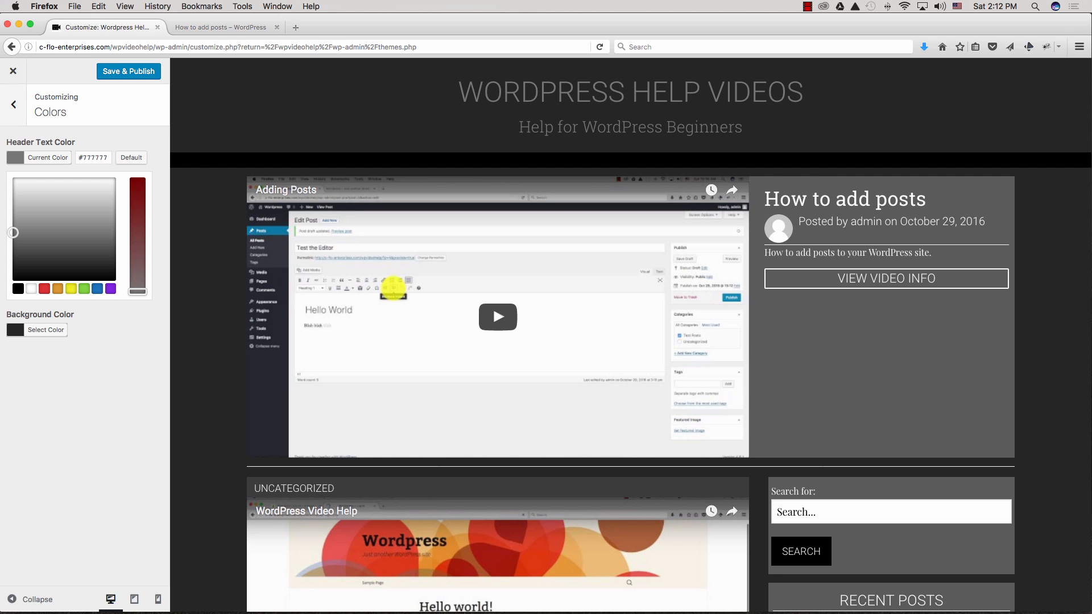
pyautogui.click(13, 104)
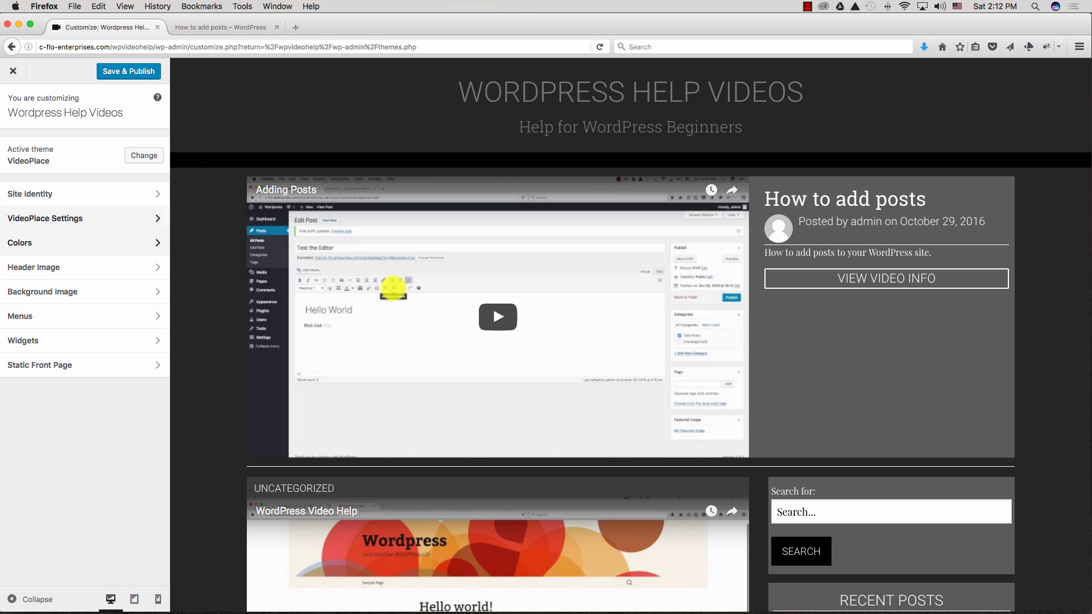
pyautogui.click(85, 243)
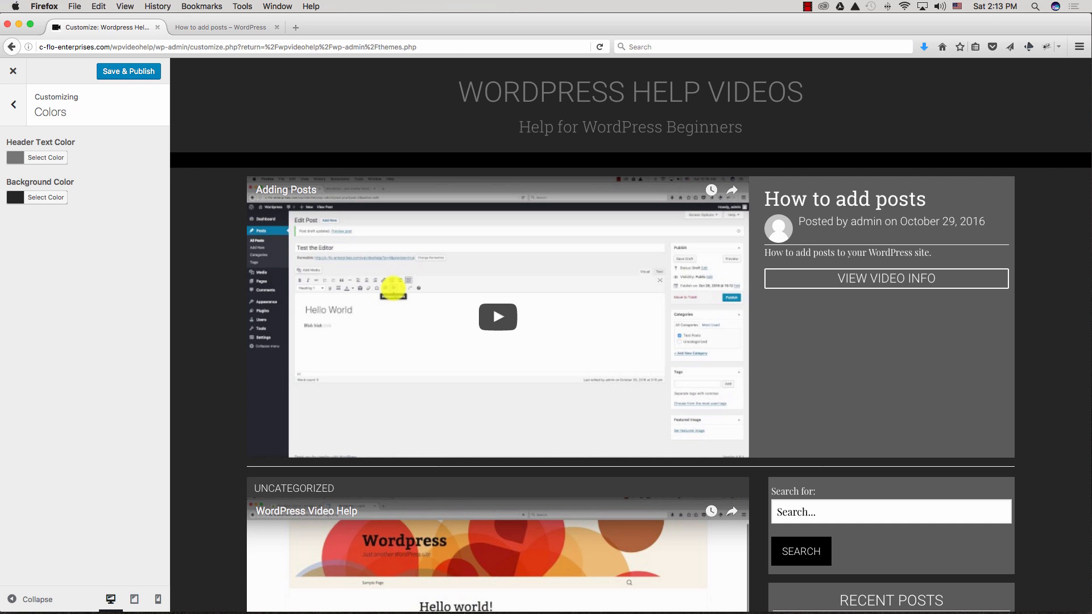
pyautogui.click(13, 104)
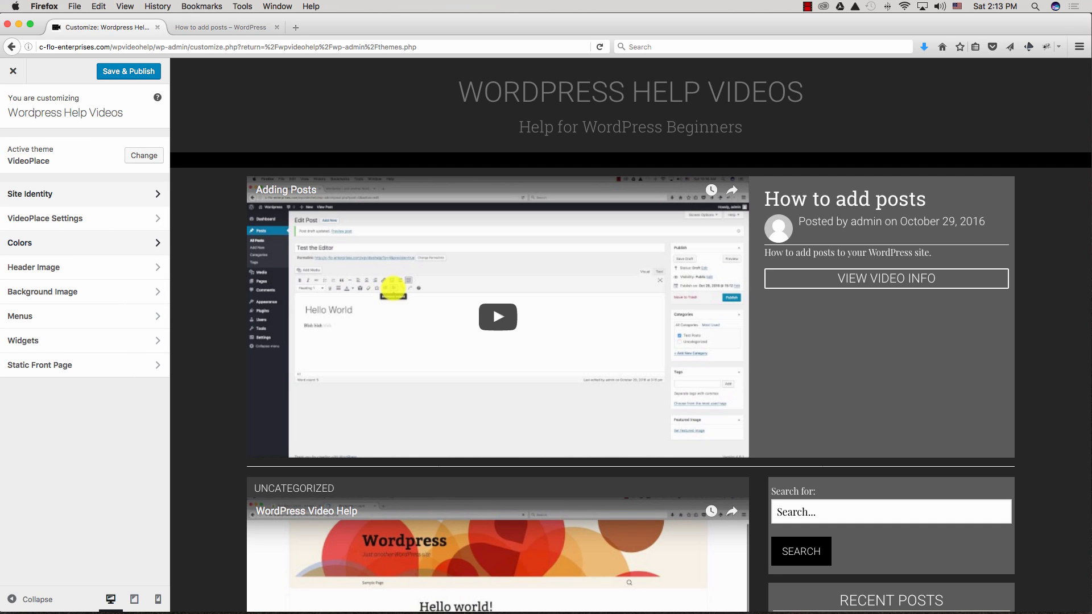
# Set the header image to Untitled-1.png from the media library, cropped to its full width, and publish the change
pyautogui.click(34, 267)
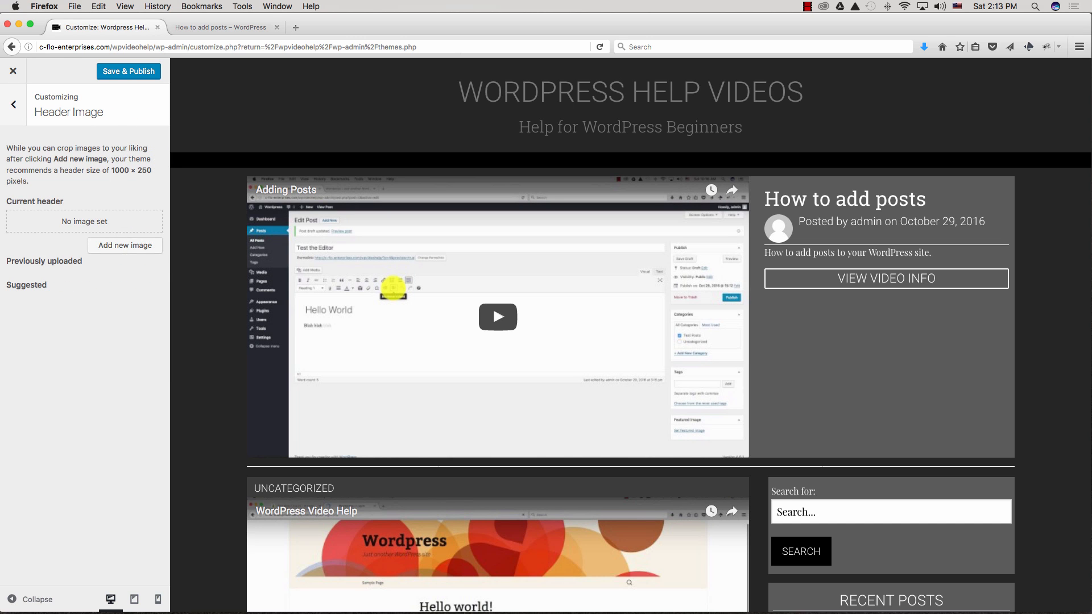
pyautogui.click(126, 245)
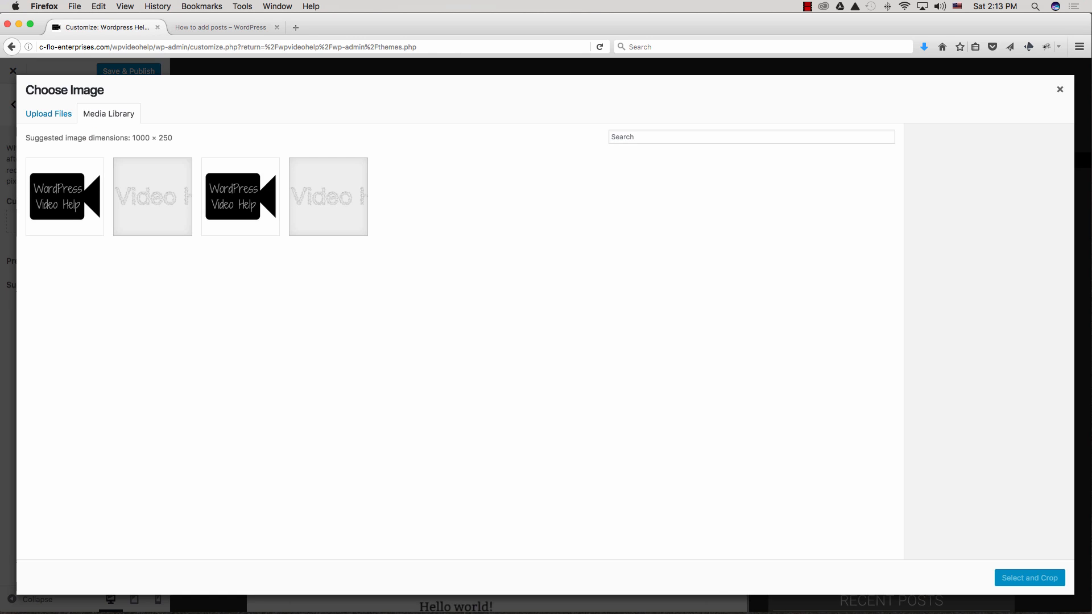
pyautogui.click(152, 196)
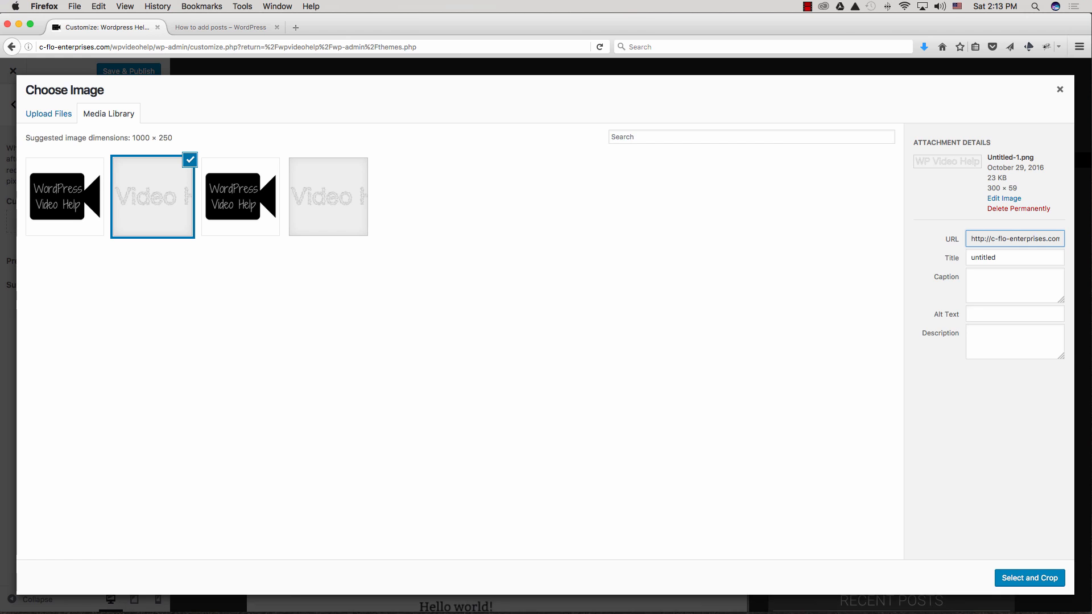
pyautogui.click(1030, 578)
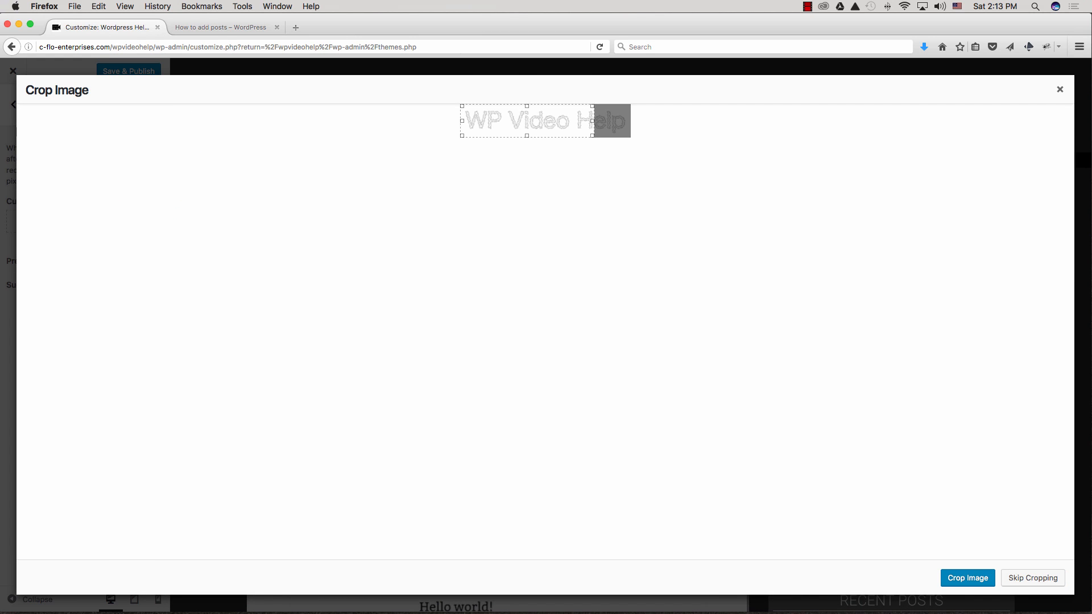
pyautogui.moveTo(592, 121); pyautogui.dragTo(629, 121)
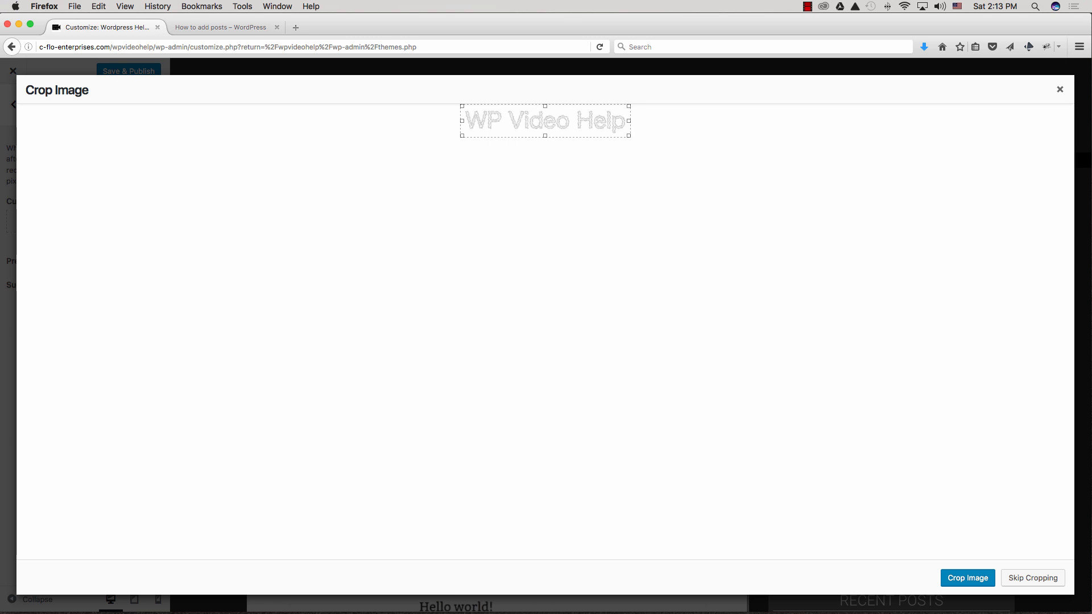
pyautogui.click(968, 578)
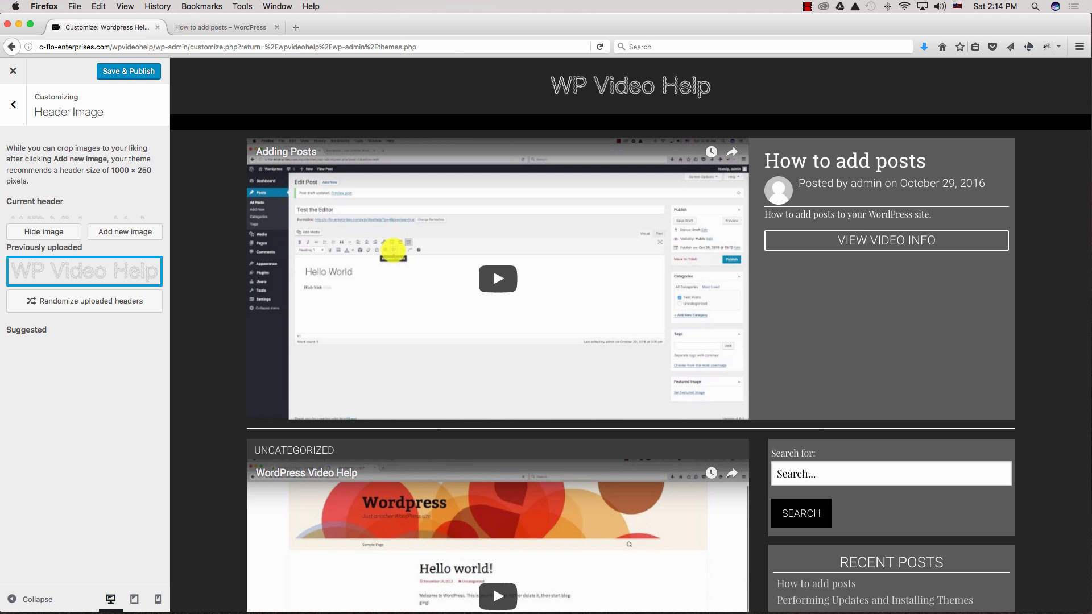
pyautogui.click(129, 71)
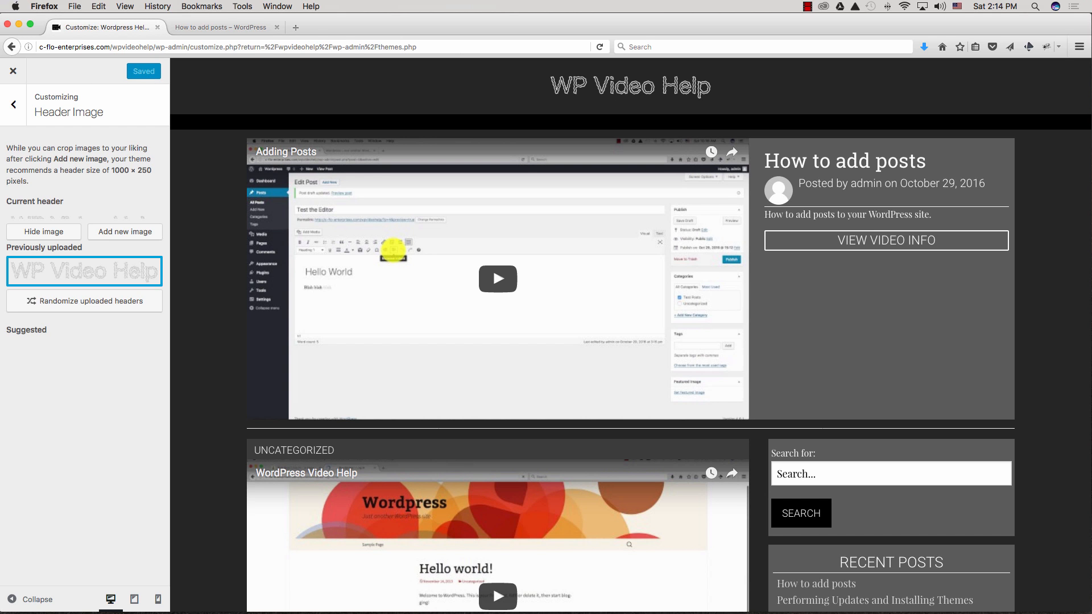
pyautogui.click(13, 104)
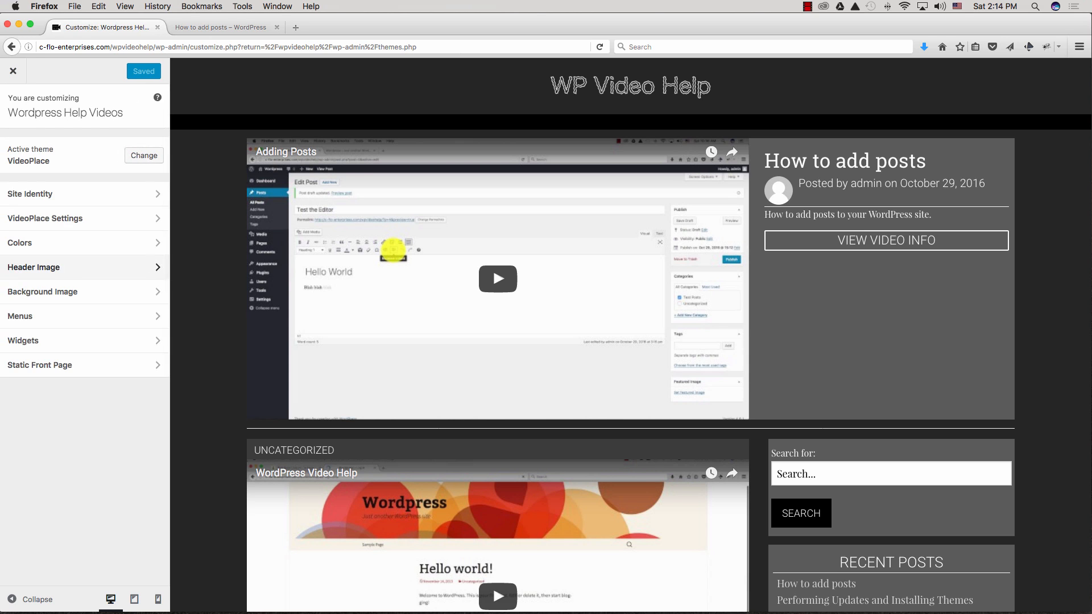
# Look at the background image and menu settings, and scan the site preview for a menu area
pyautogui.click(43, 291)
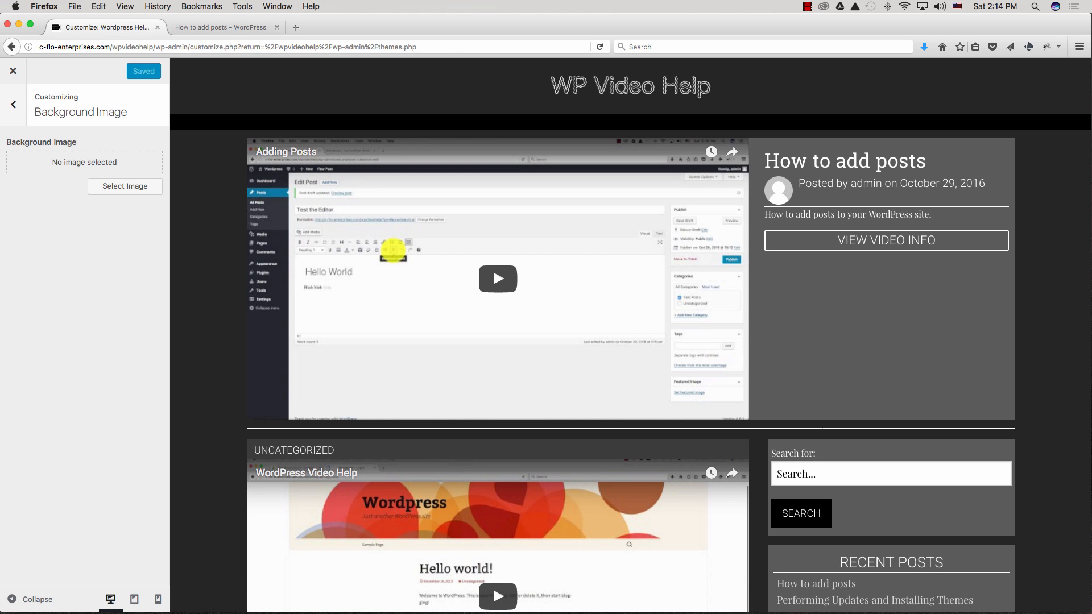
pyautogui.click(13, 104)
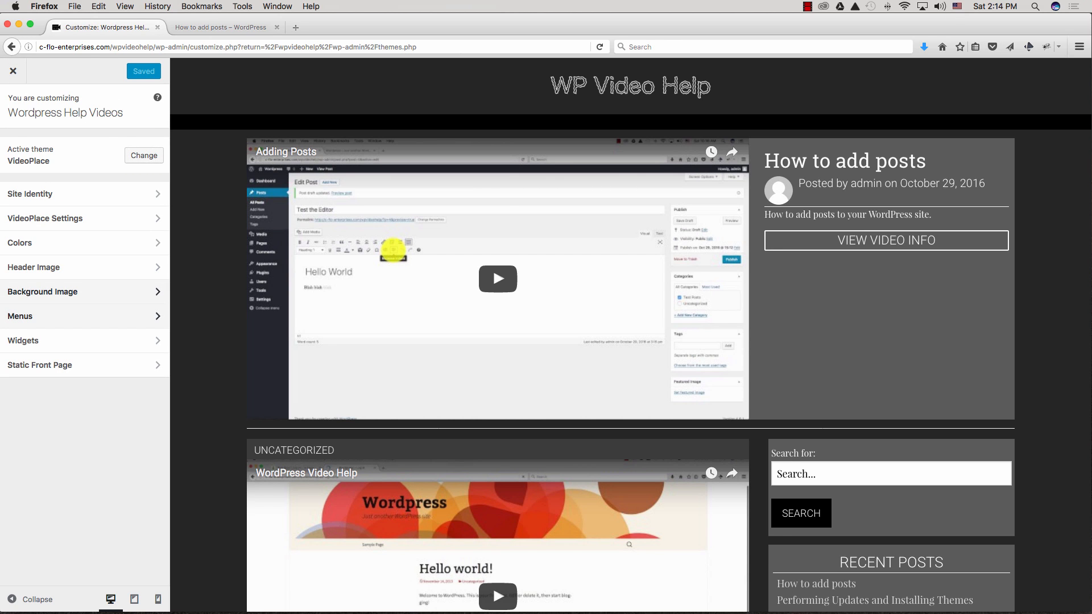
pyautogui.click(86, 316)
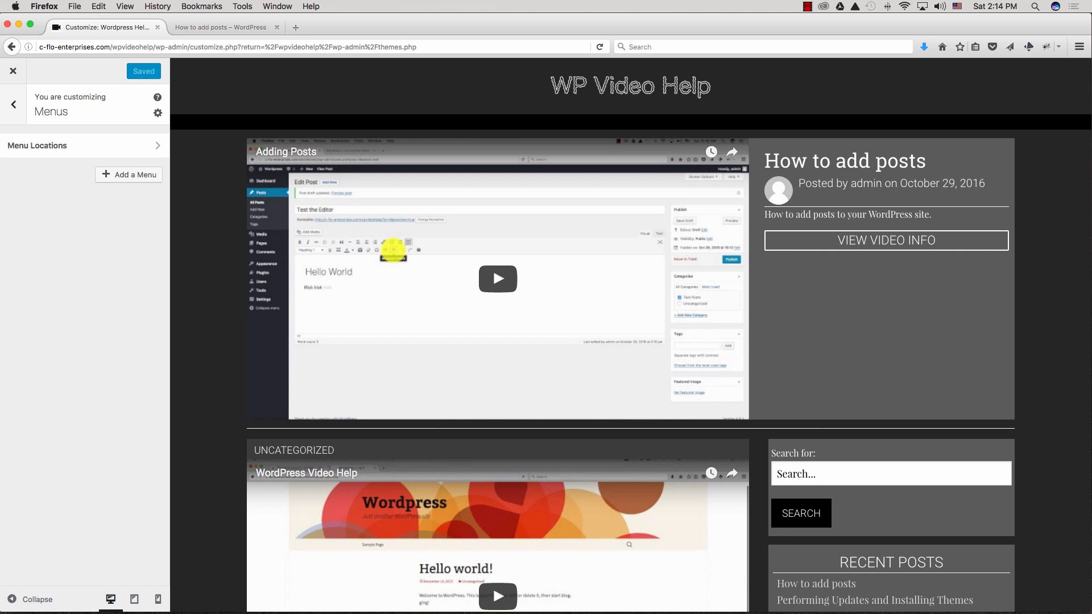
pyautogui.scroll(-10, 492, 125)
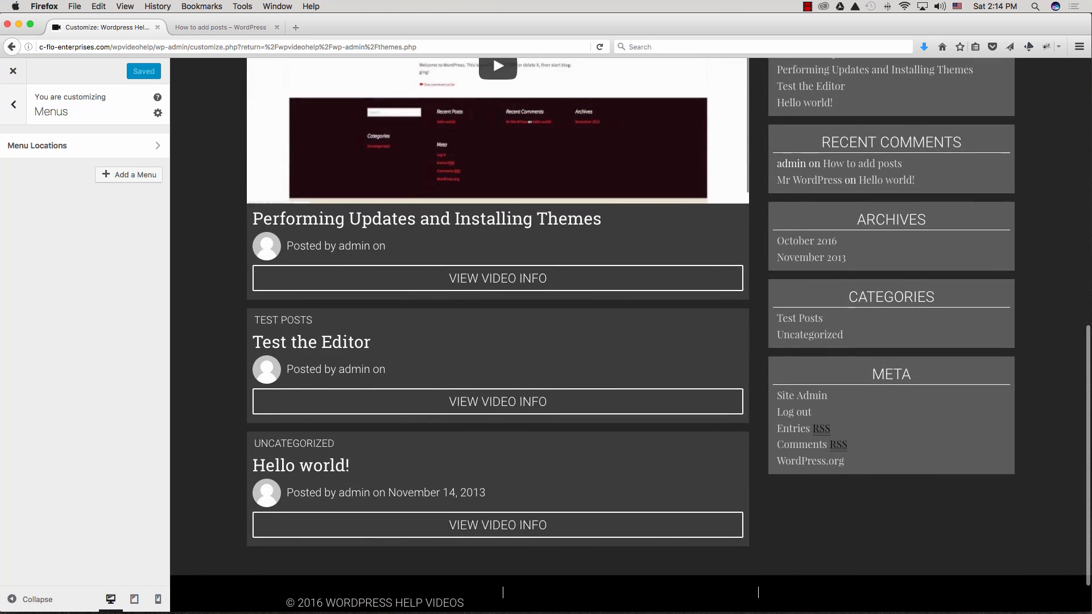
pyautogui.scroll(2, 493, 119)
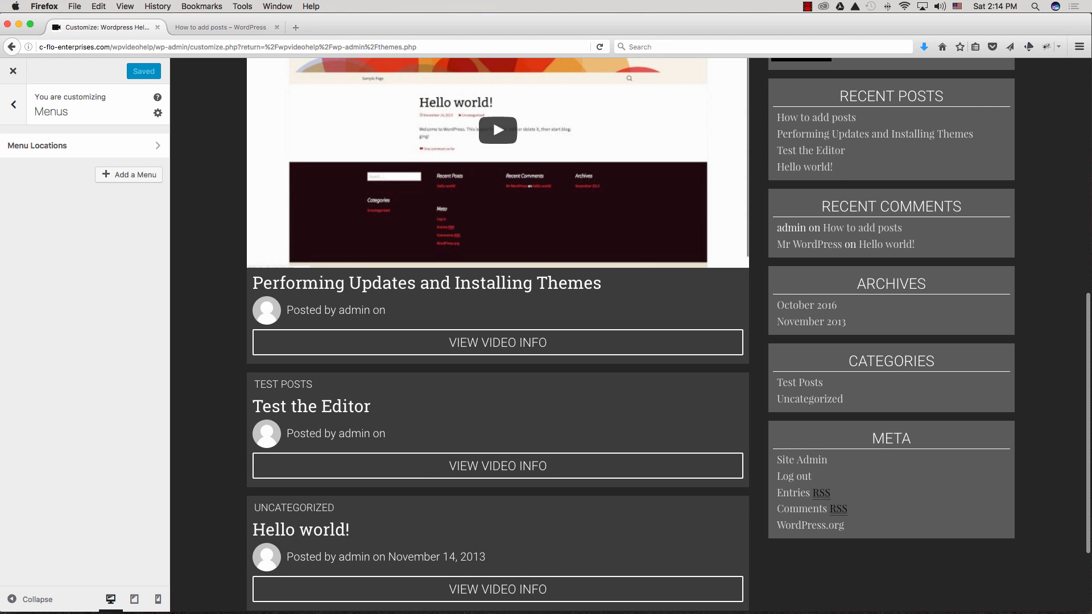
pyautogui.scroll(4, 493, 119)
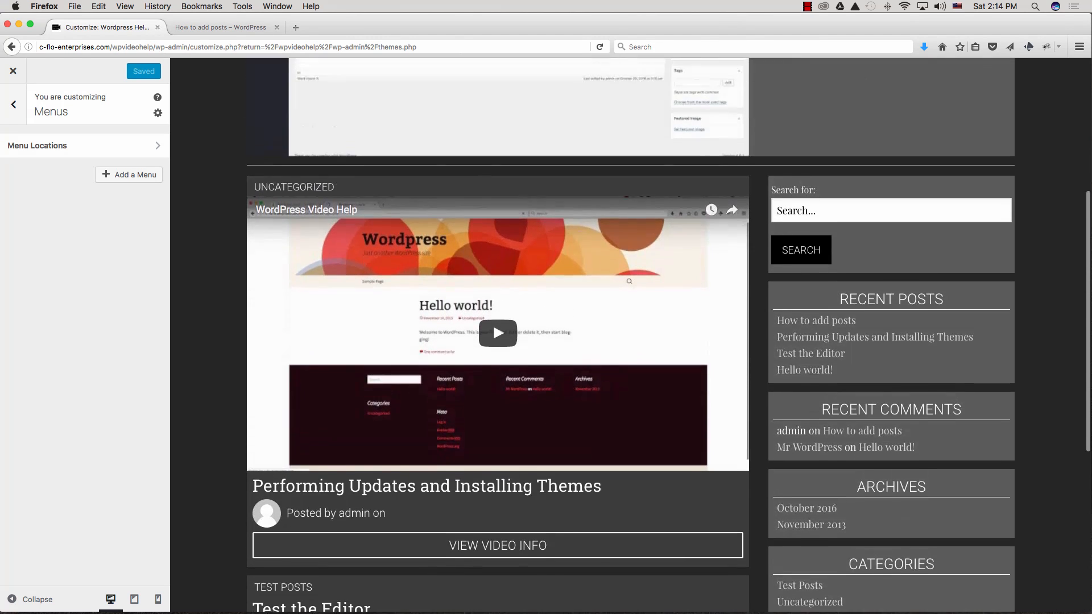
pyautogui.scroll(5, 493, 323)
# Check which menus can be assigned to the theme's Main Menu location
pyautogui.click(85, 146)
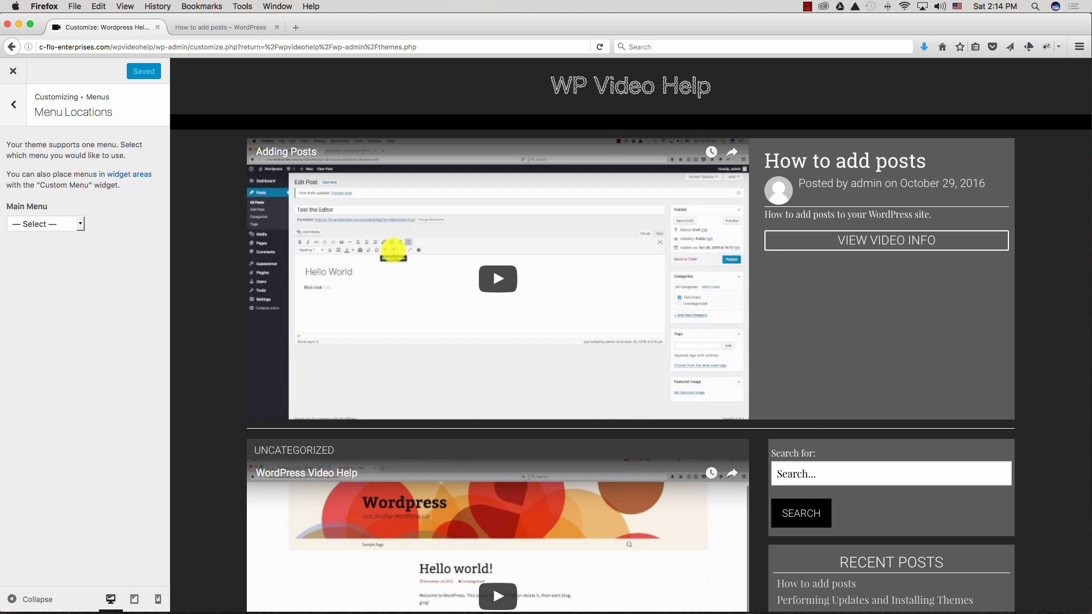
pyautogui.click(45, 224)
pyautogui.click(45, 223)
pyautogui.click(46, 224)
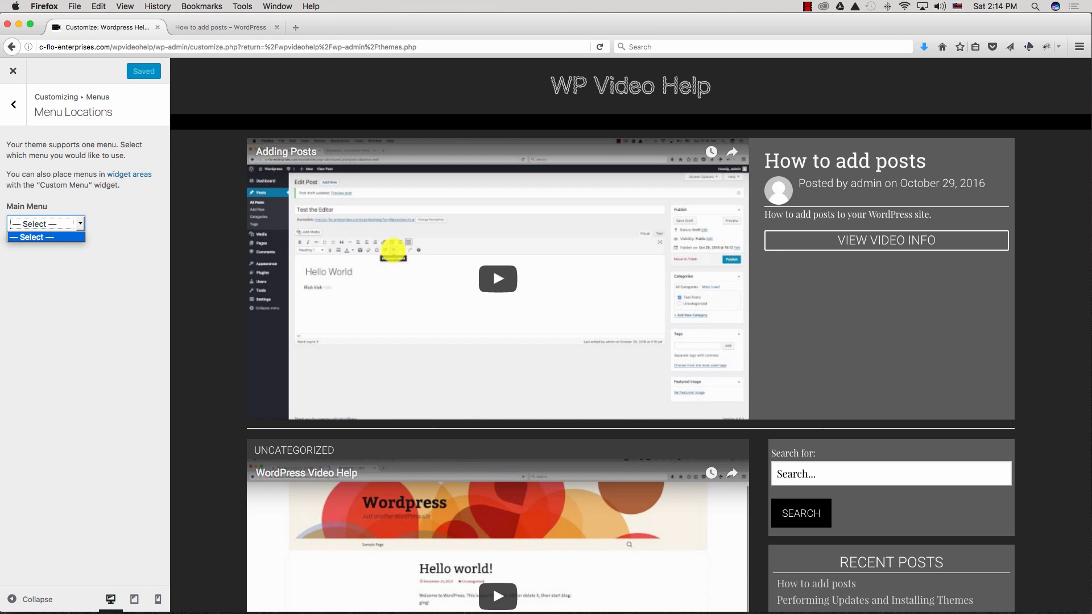
pyautogui.press('Escape')
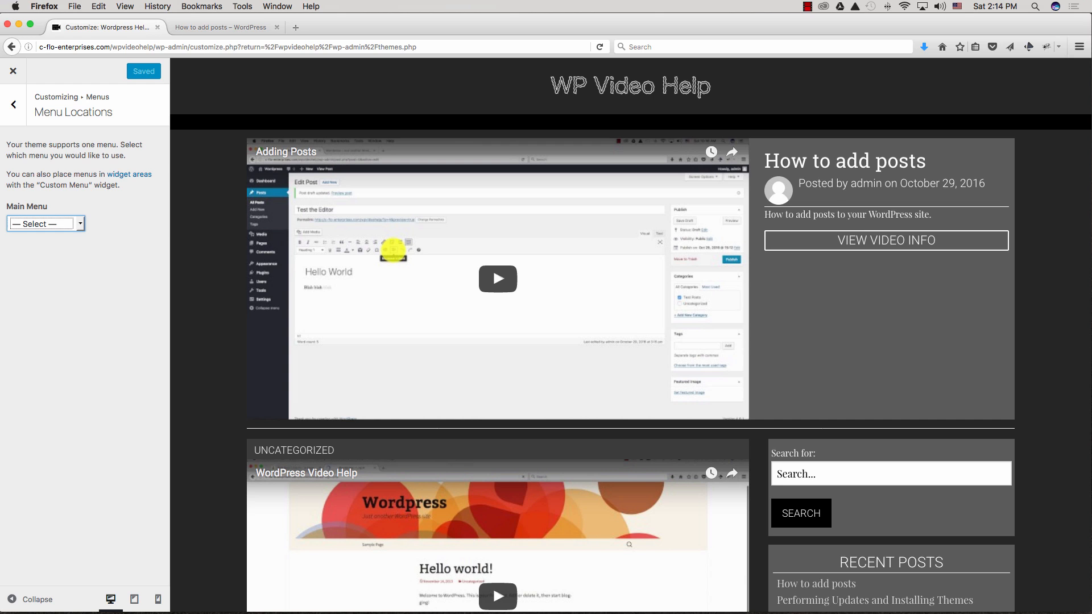
pyautogui.click(13, 104)
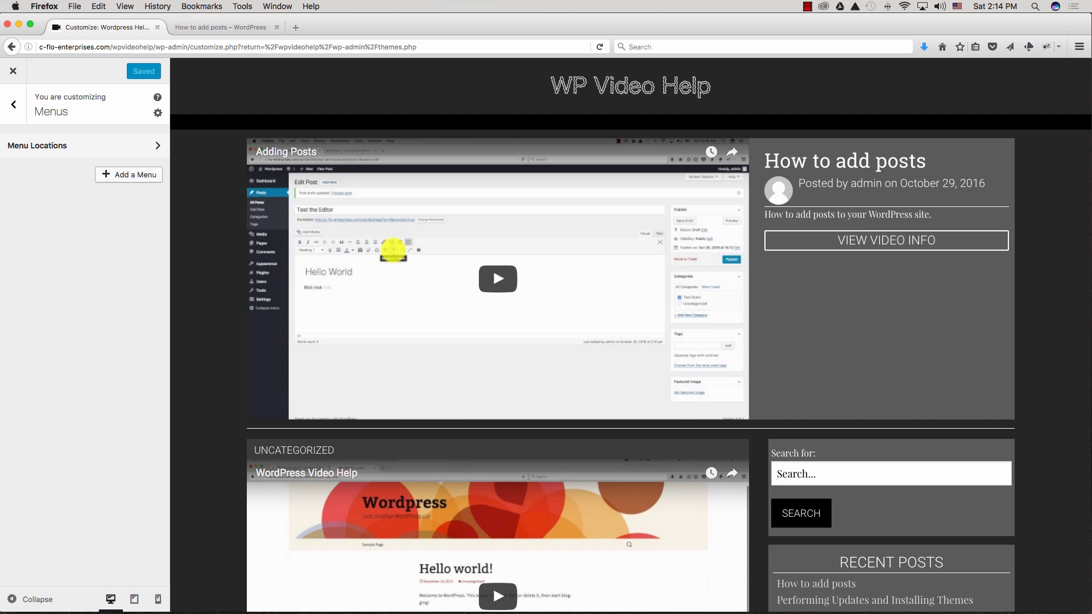
# Create a new menu named WP Video Help
pyautogui.click(129, 175)
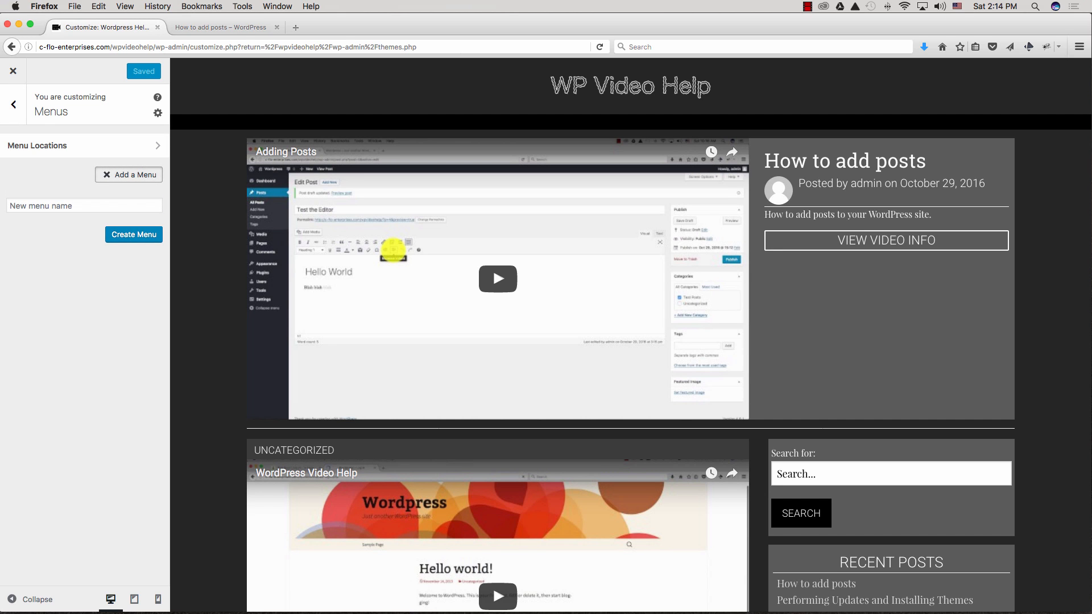
pyautogui.click(85, 205)
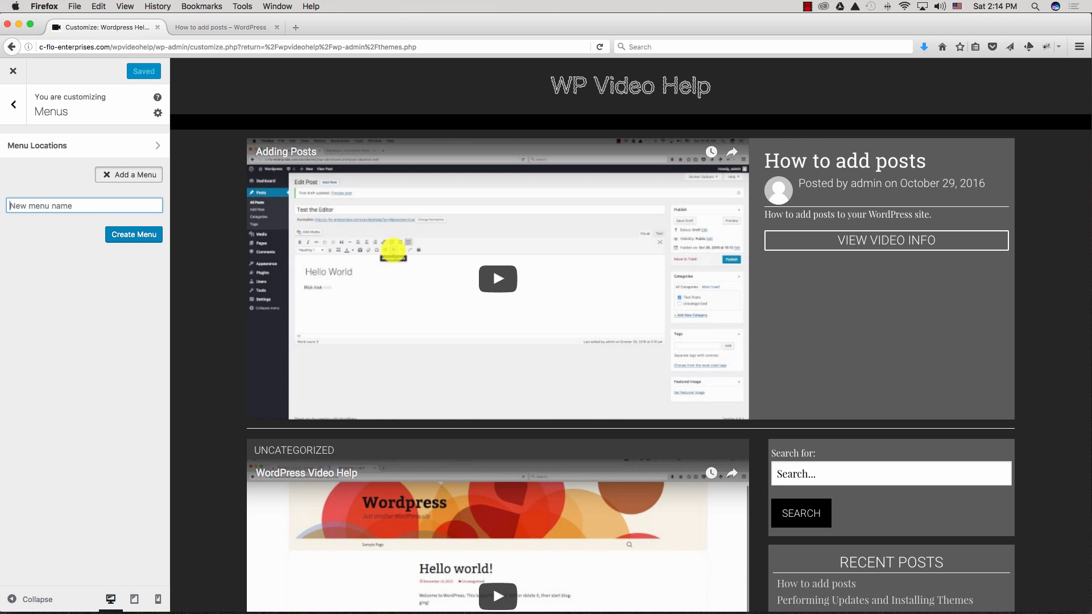
pyautogui.write('WP Video Help')
pyautogui.press('Return')
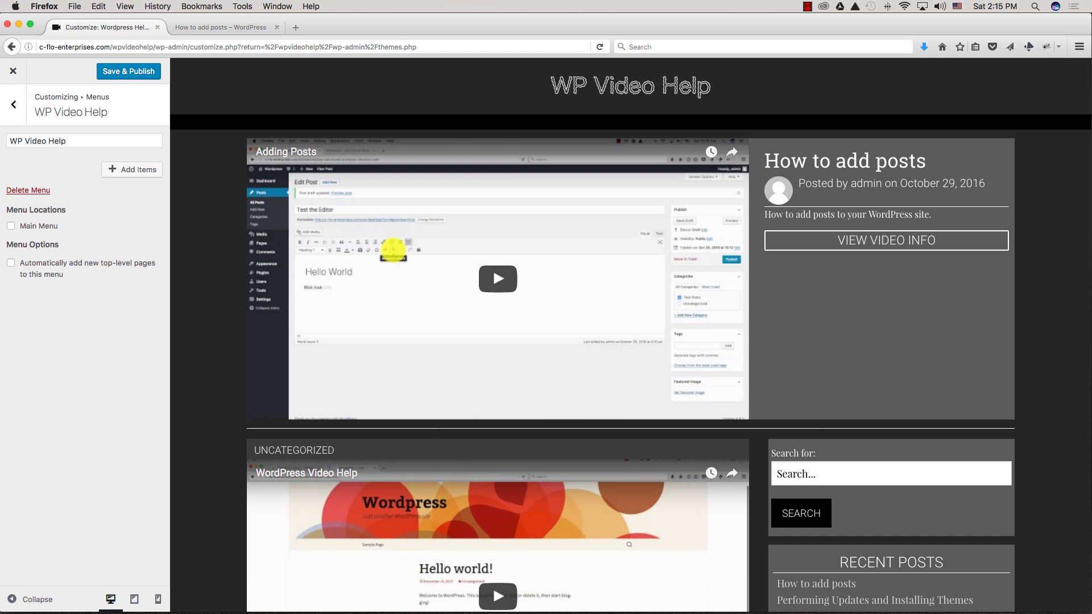
# Assign the WP Video Help menu to the Main Menu location with automatic adding of new top-level pages, and publish the changes
pyautogui.click(11, 226)
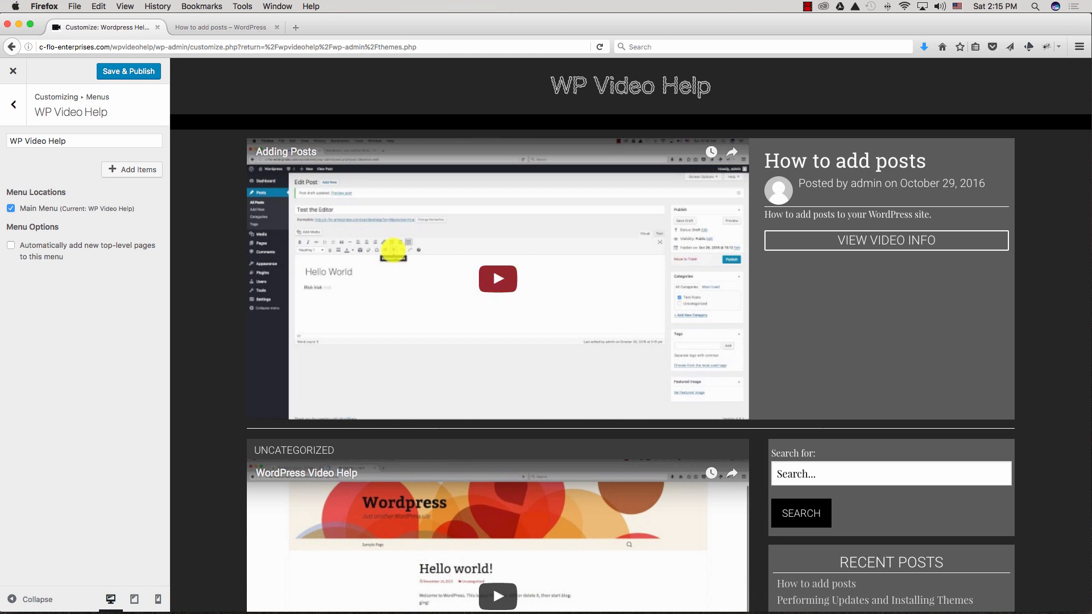
pyautogui.scroll(-10, 492, 210)
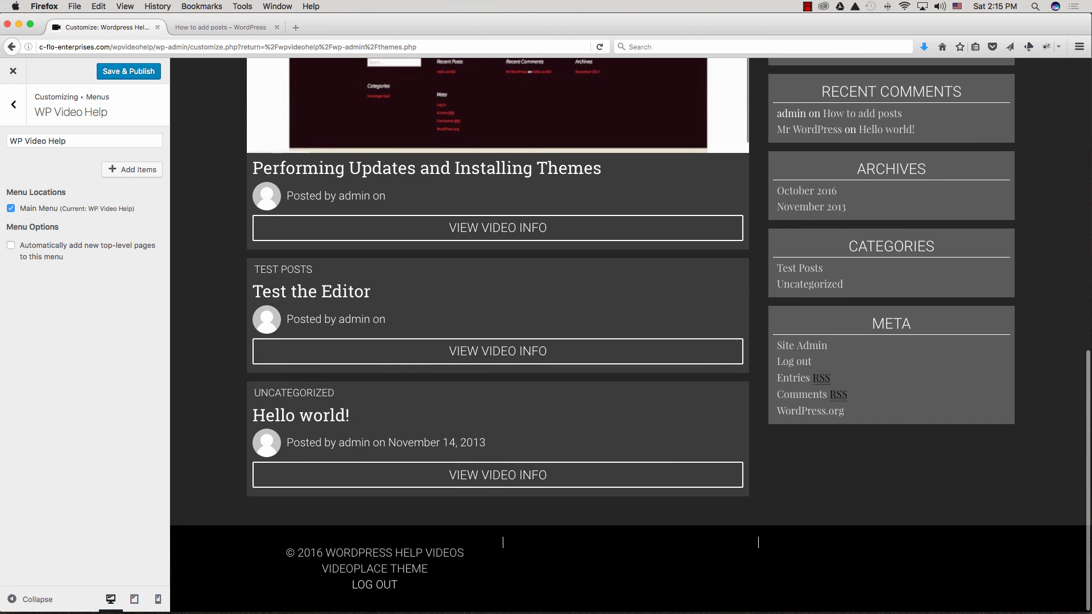
pyautogui.scroll(15, 492, 247)
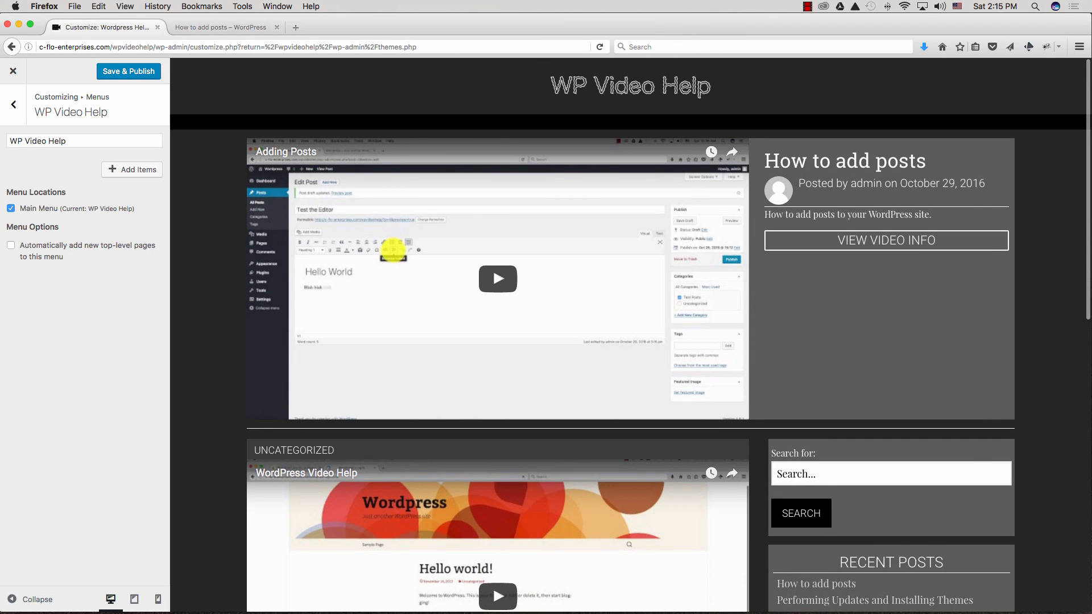
pyautogui.scroll(-5, 492, 303)
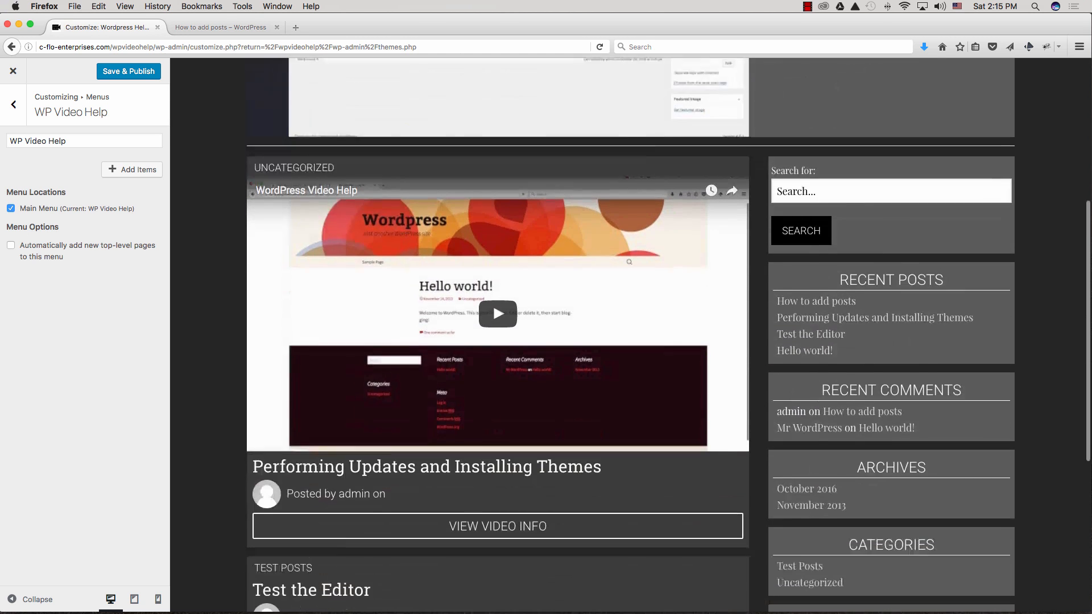
pyautogui.scroll(-1, 492, 267)
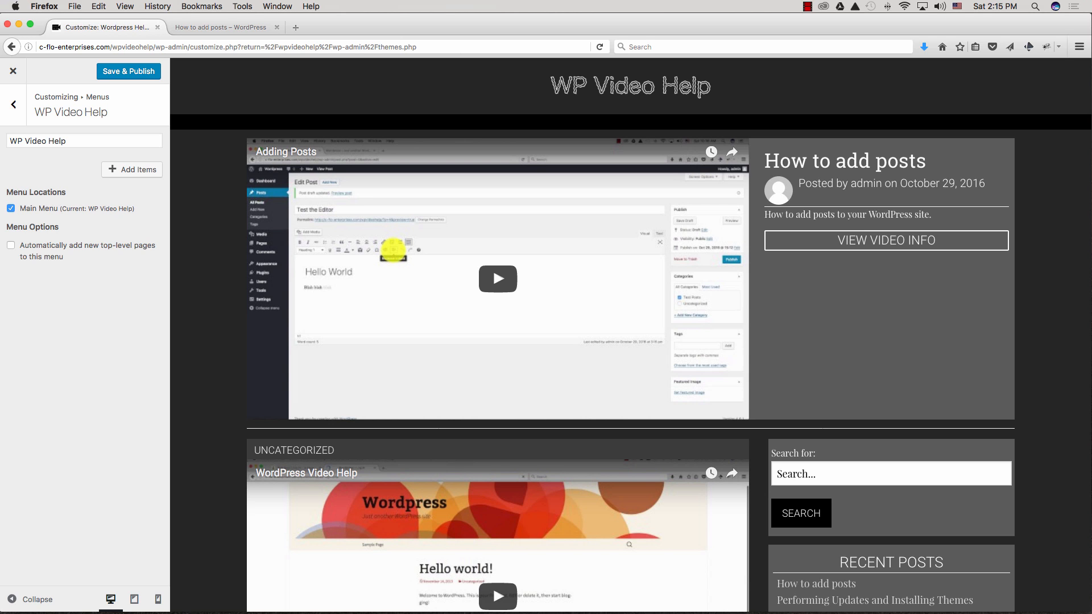
pyautogui.click(11, 245)
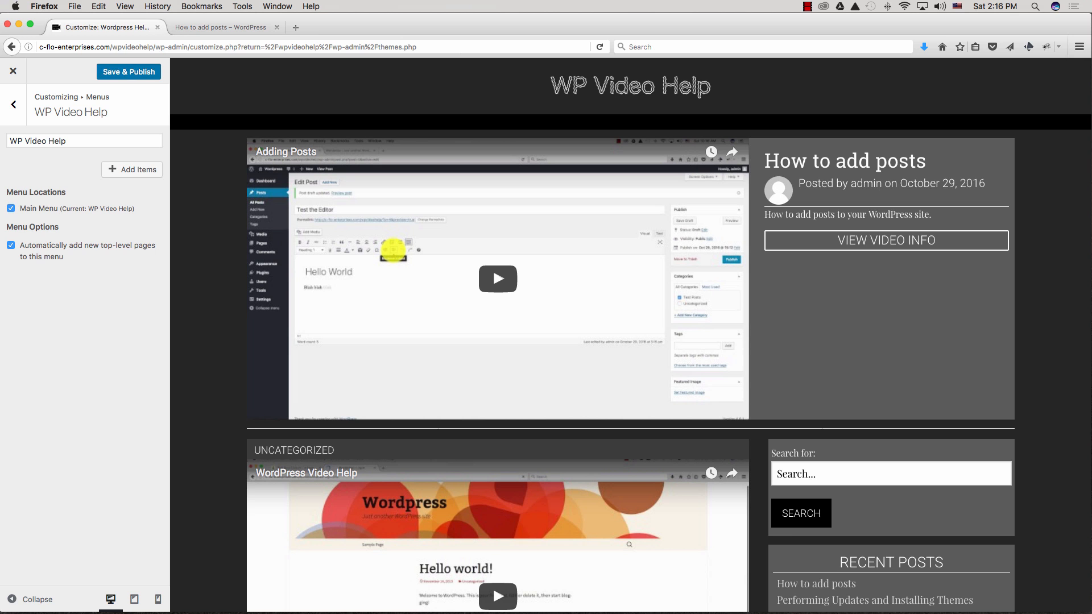
pyautogui.click(129, 71)
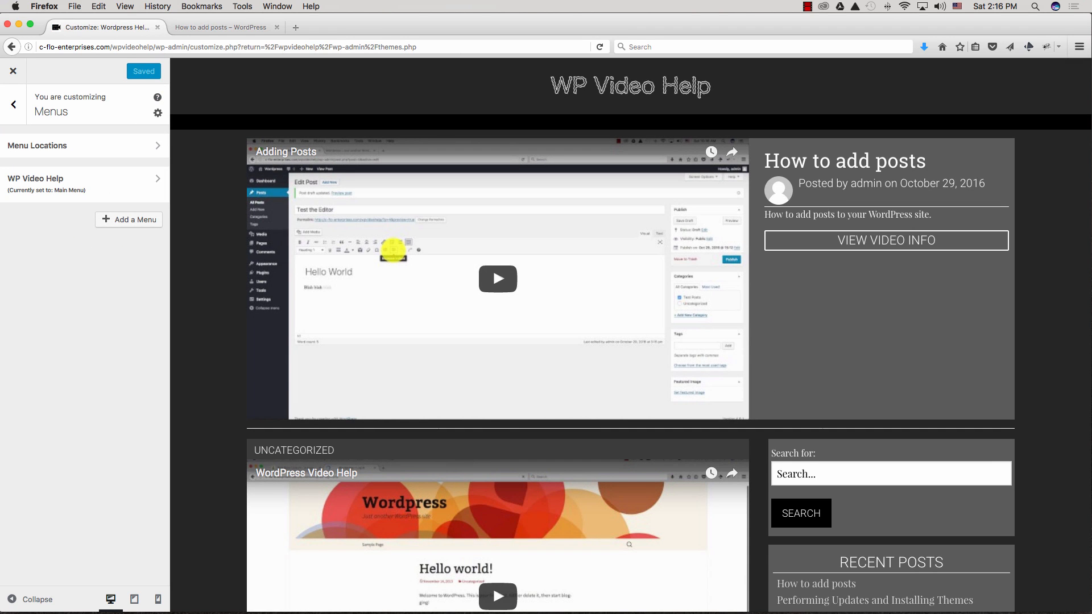
# Examine the site preview from header to footer for the published WP Video Help menu
pyautogui.scroll(-10, 492, 296)
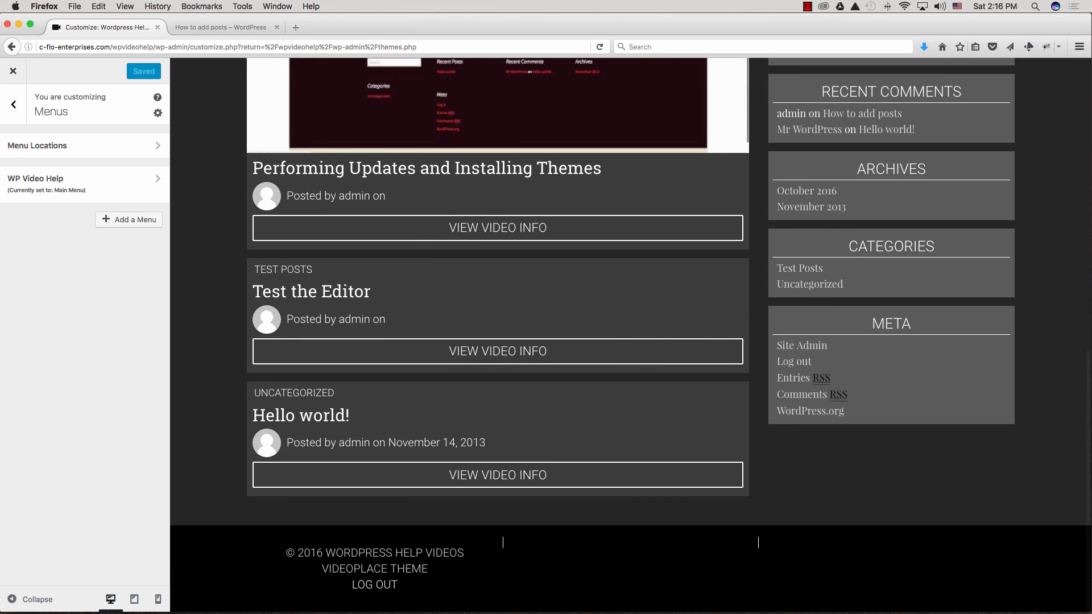
pyautogui.scroll(8, 492, 94)
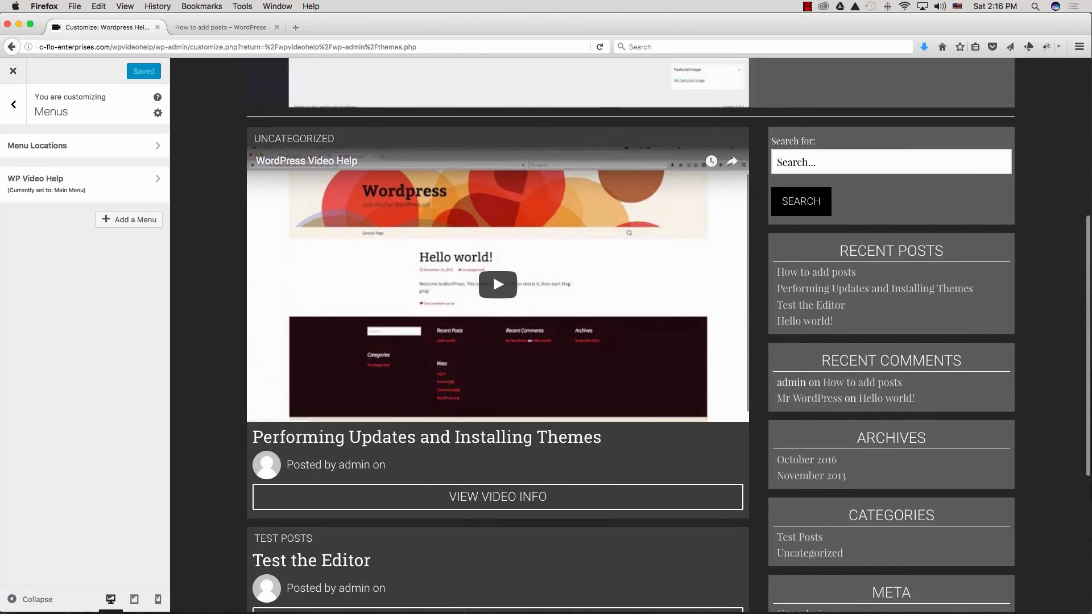
pyautogui.scroll(3, 492, 93)
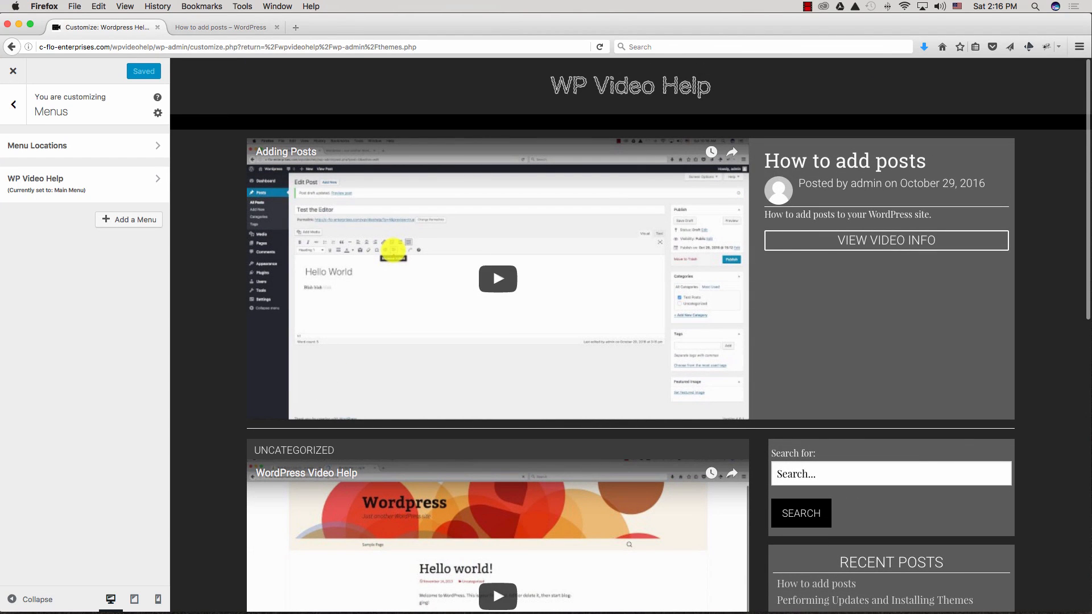
pyautogui.scroll(-10, 492, 268)
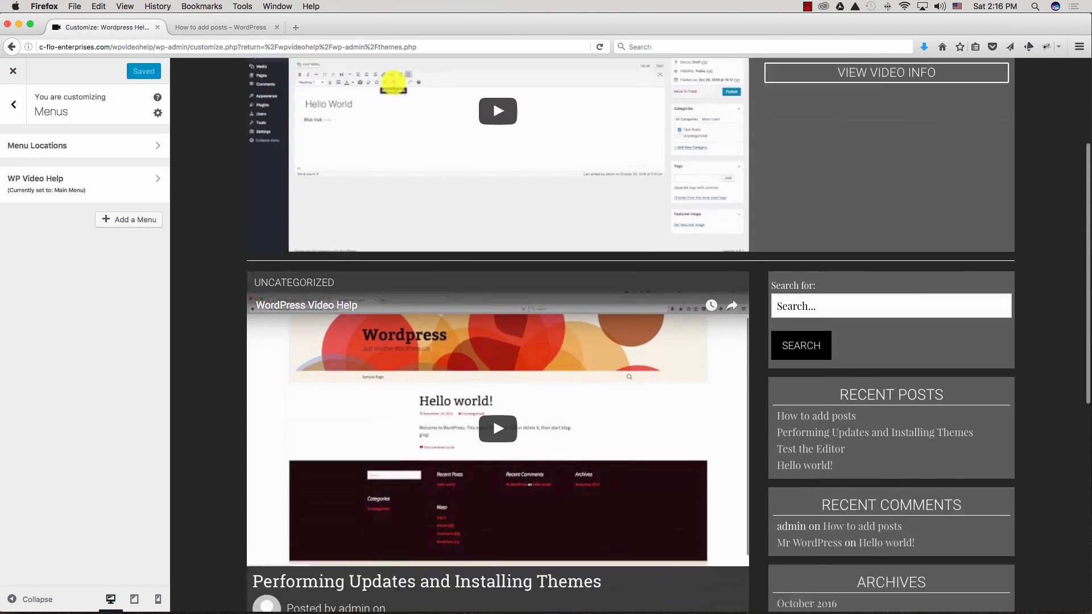
pyautogui.scroll(10, 630, 336)
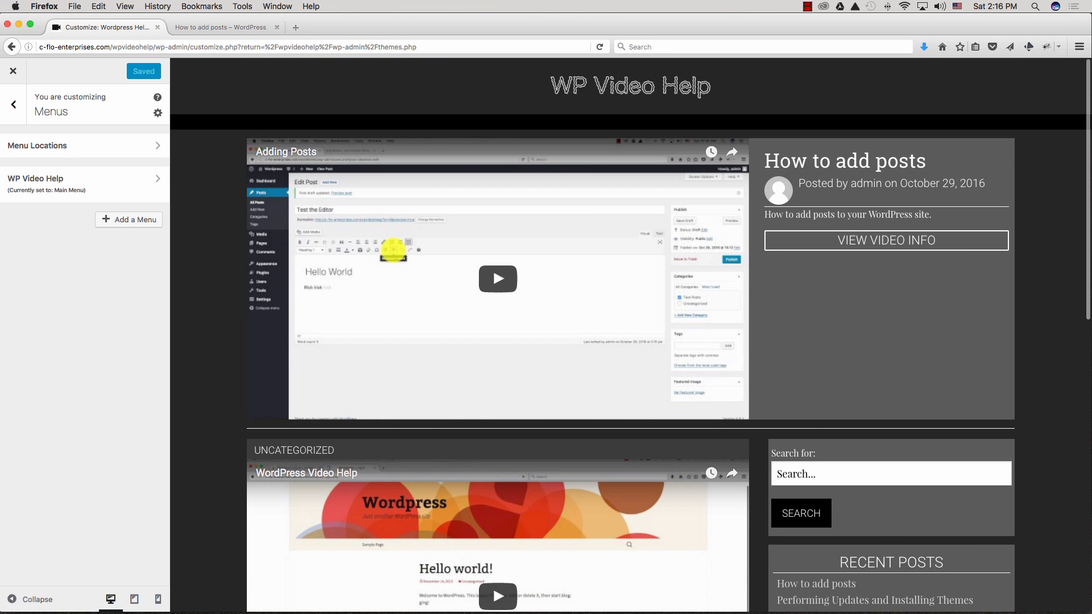
pyautogui.scroll(-5, 492, 268)
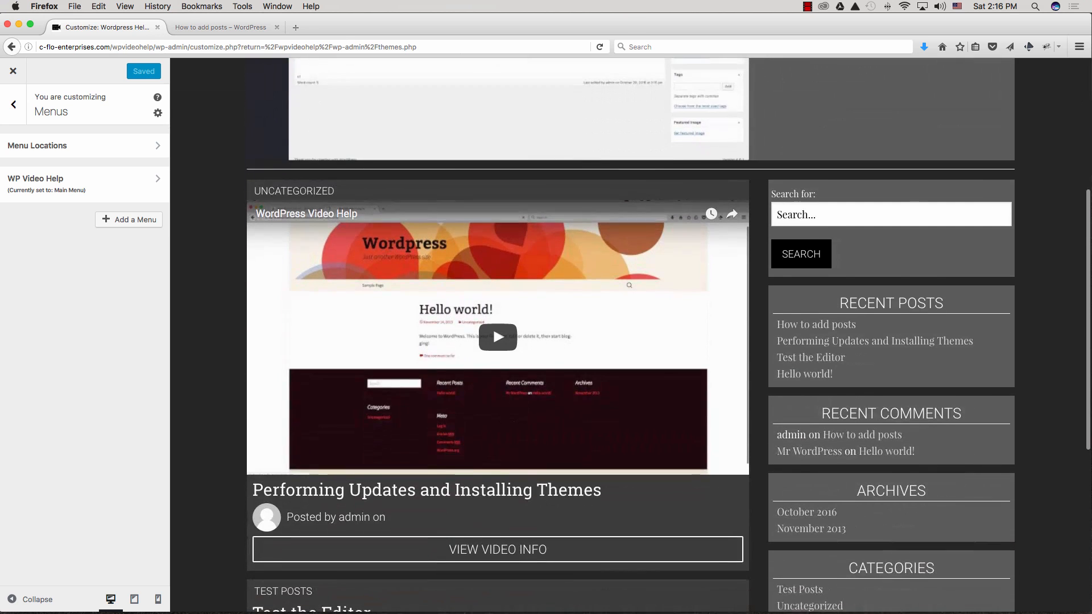
pyautogui.scroll(-5, 493, 266)
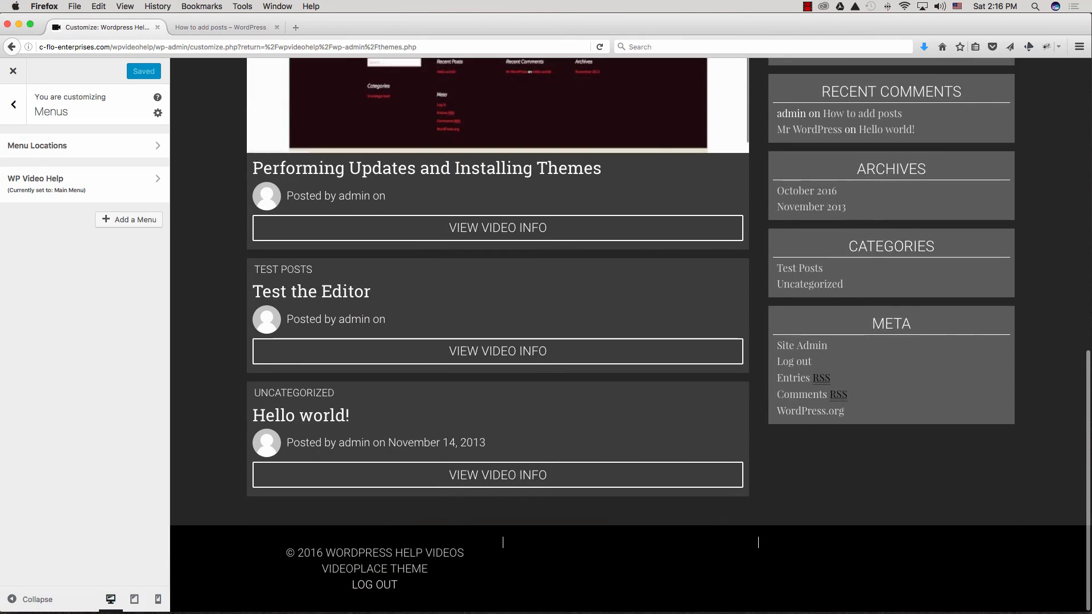
# Open the customizer's Widgets settings and examine the site preview for the sidebar and footer widget areas
pyautogui.scroll(10, 492, 266)
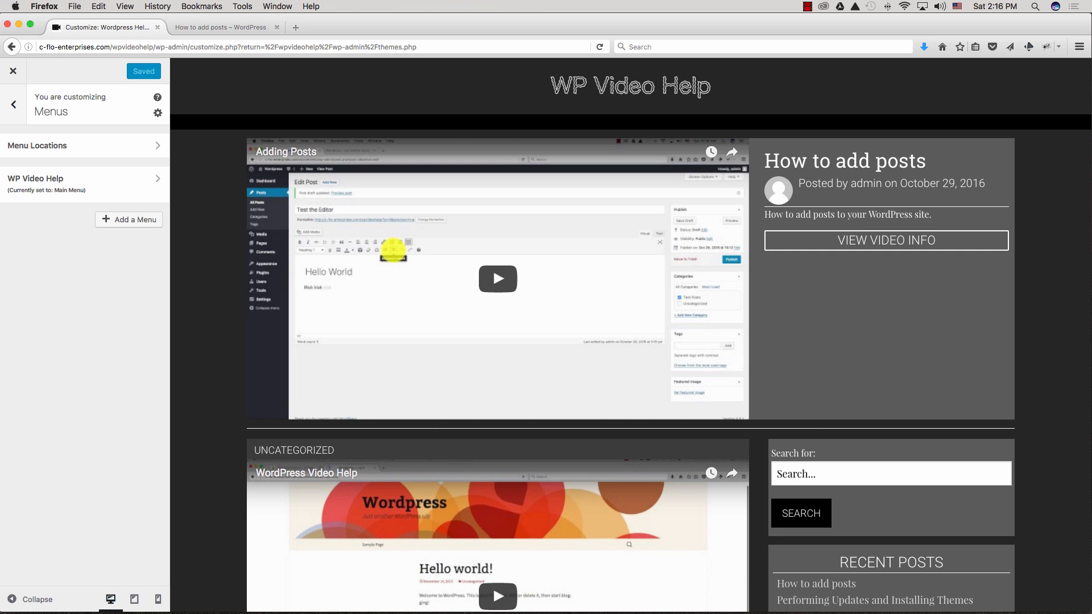
pyautogui.click(13, 105)
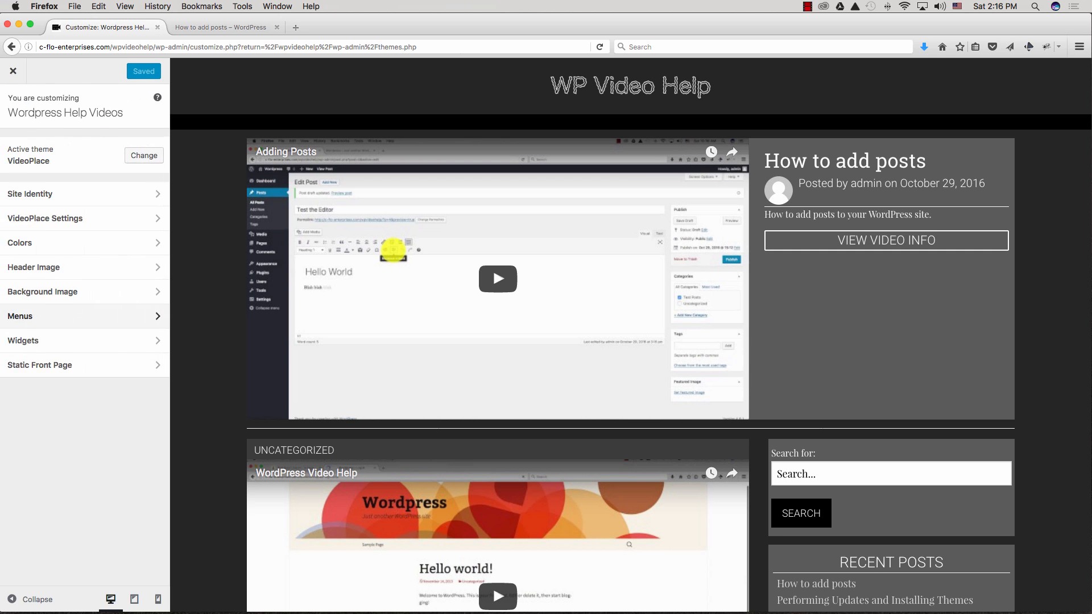
pyautogui.click(80, 340)
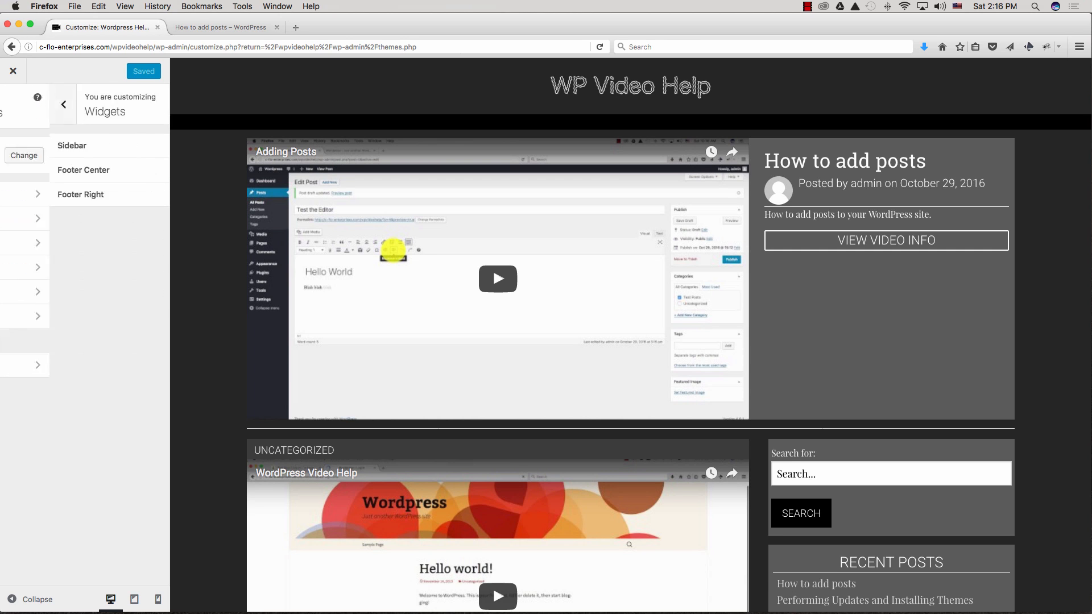
pyautogui.scroll(-10, 498, 279)
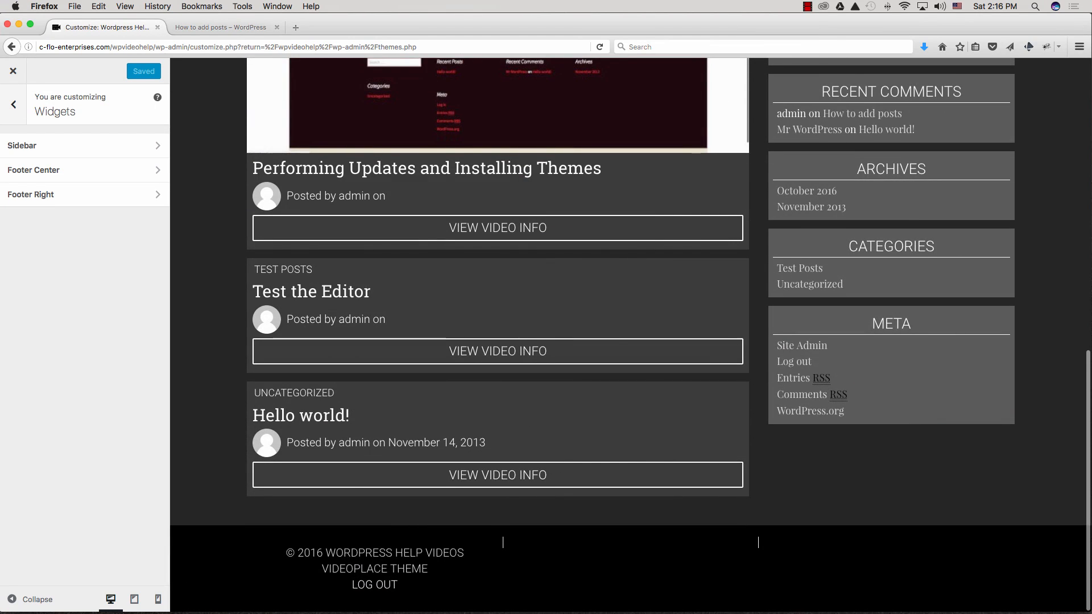
pyautogui.scroll(10, 497, 279)
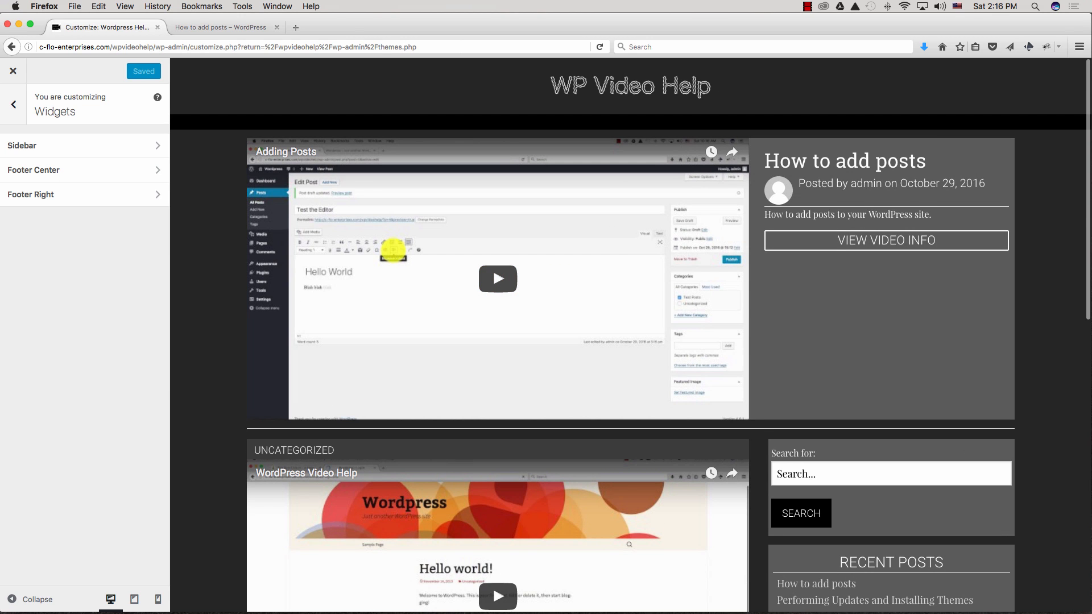
pyautogui.scroll(-10, 498, 278)
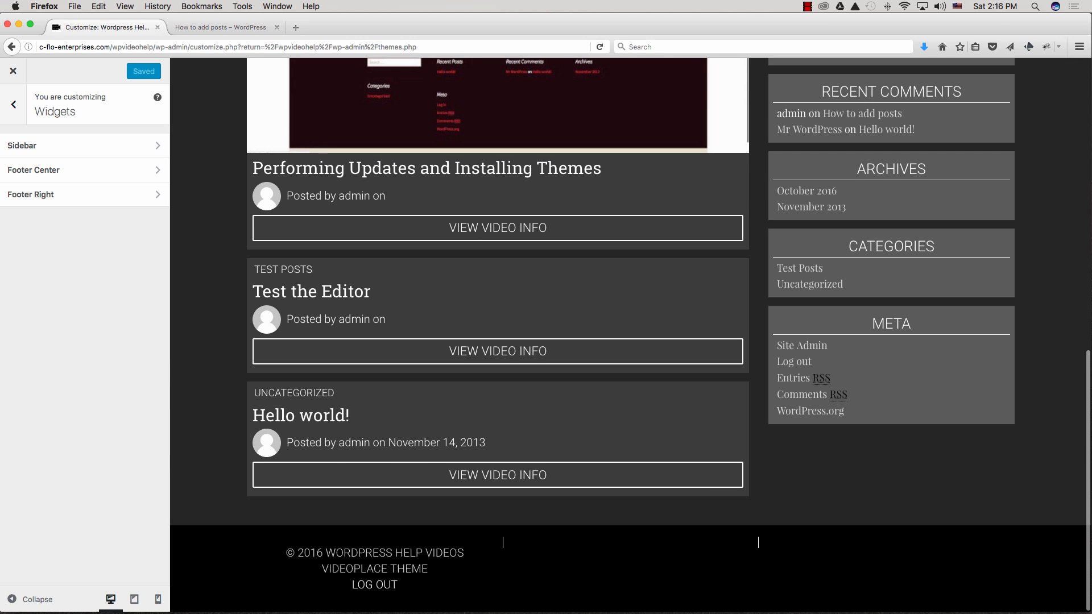
# Check the Footer Center and Footer Right widget areas for existing widgets, and return to the main customizer options
pyautogui.click(34, 169)
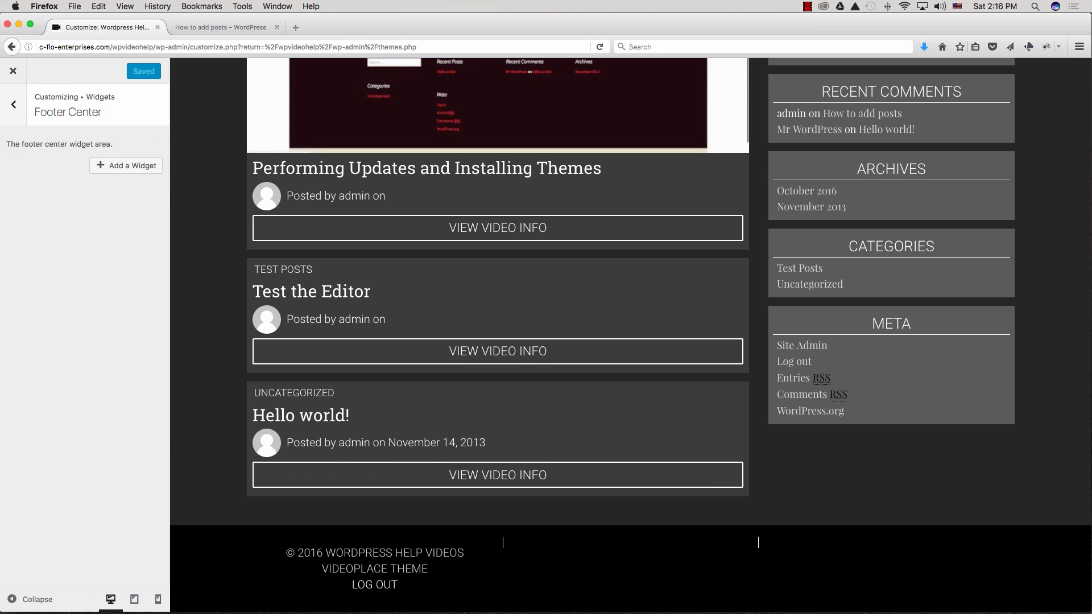
pyautogui.click(13, 105)
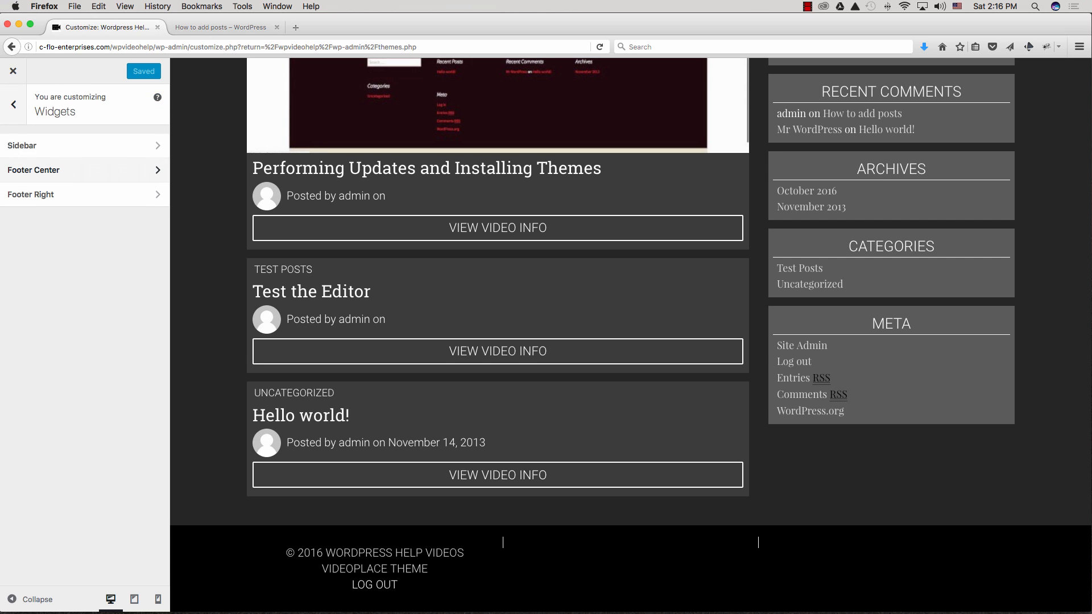
pyautogui.click(34, 194)
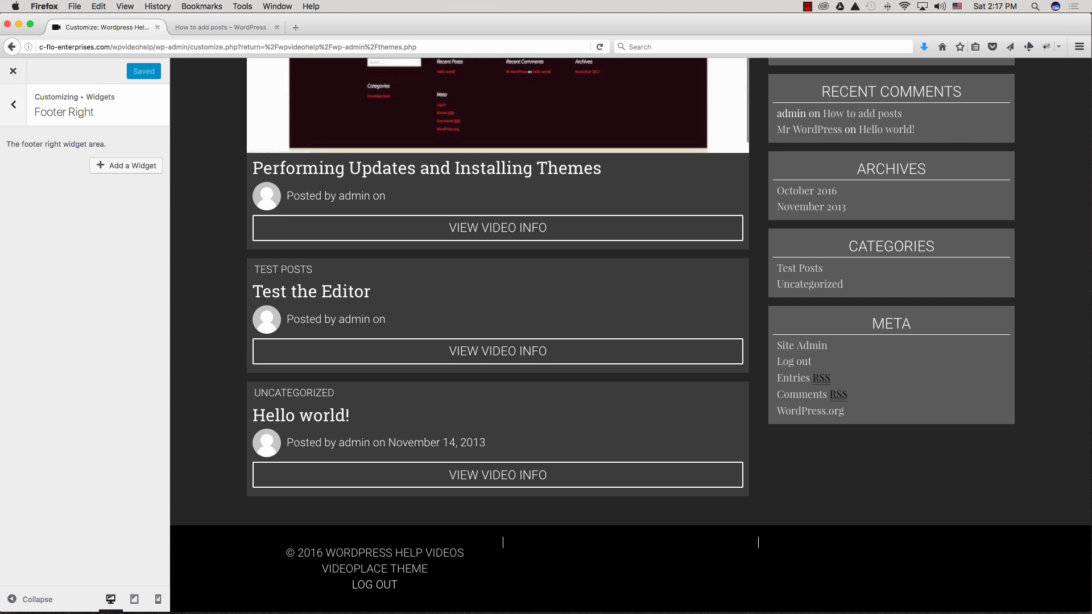
pyautogui.click(13, 104)
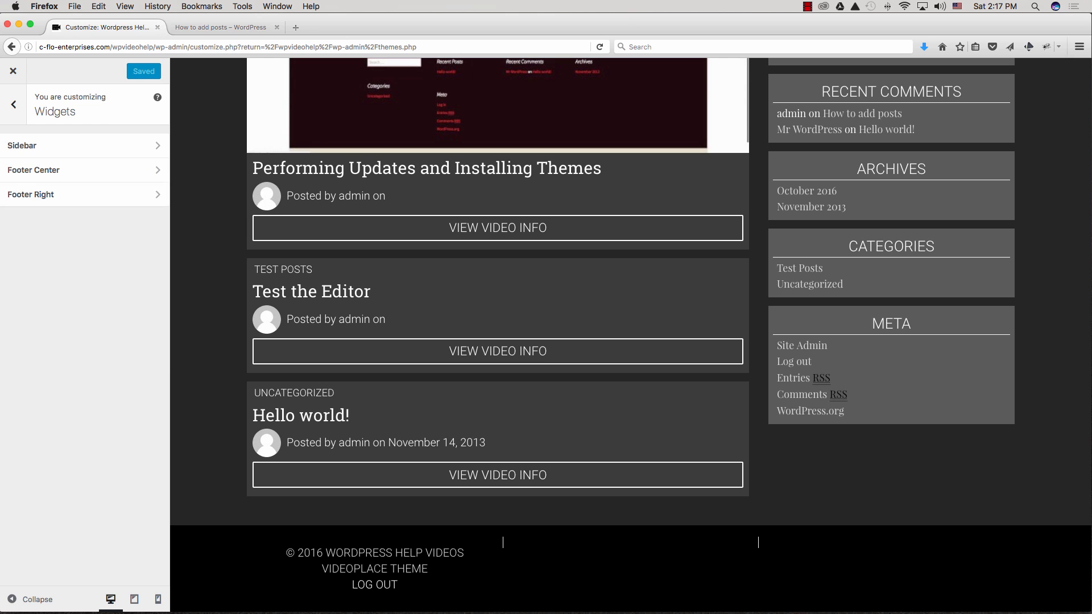
pyautogui.click(13, 104)
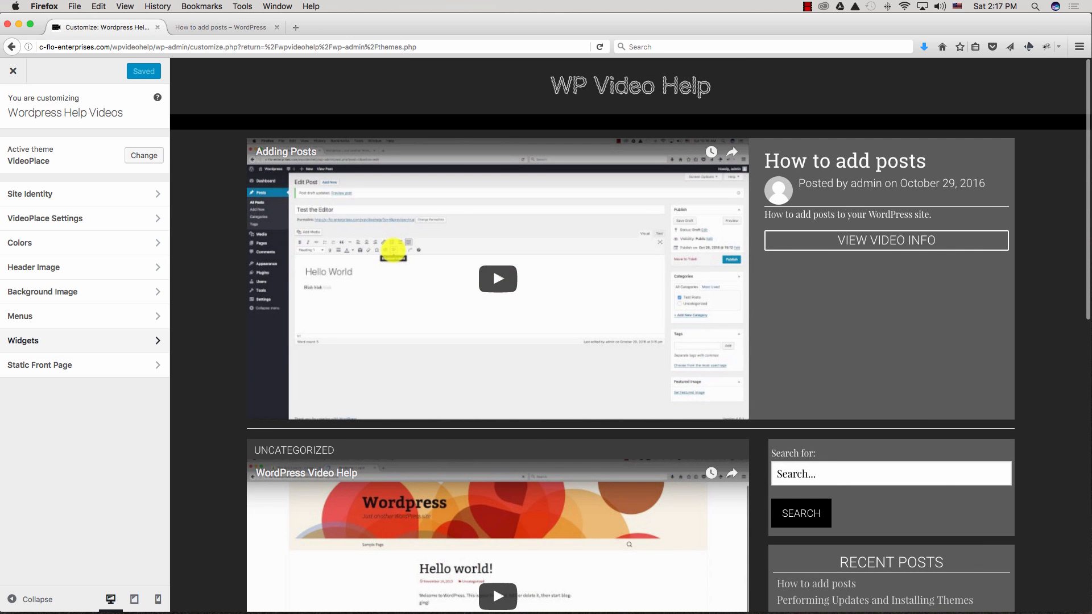
pyautogui.scroll(-1, 630, 335)
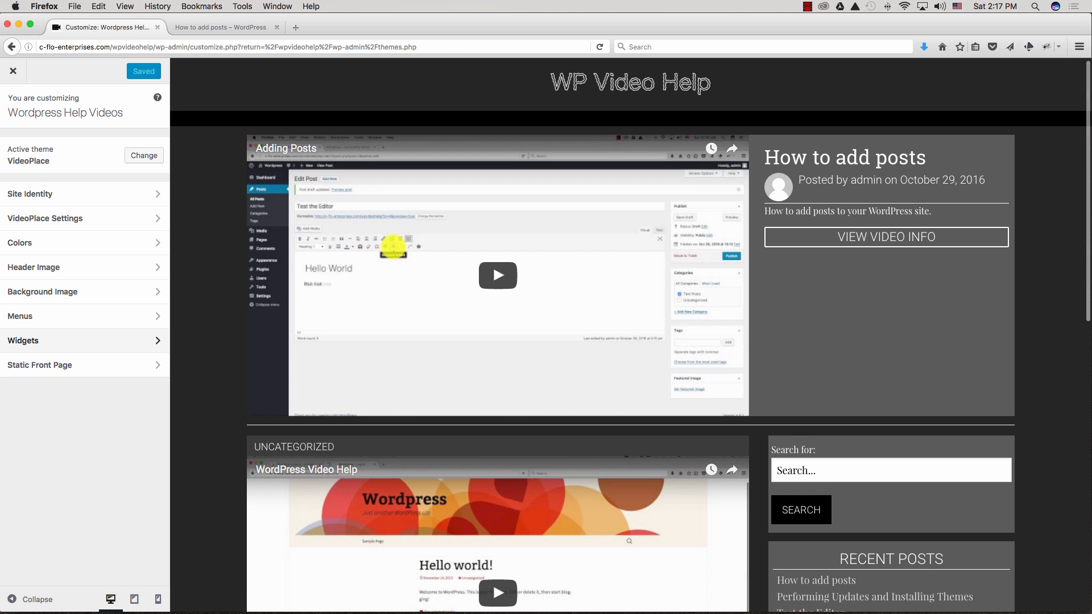
pyautogui.scroll(-3, 630, 336)
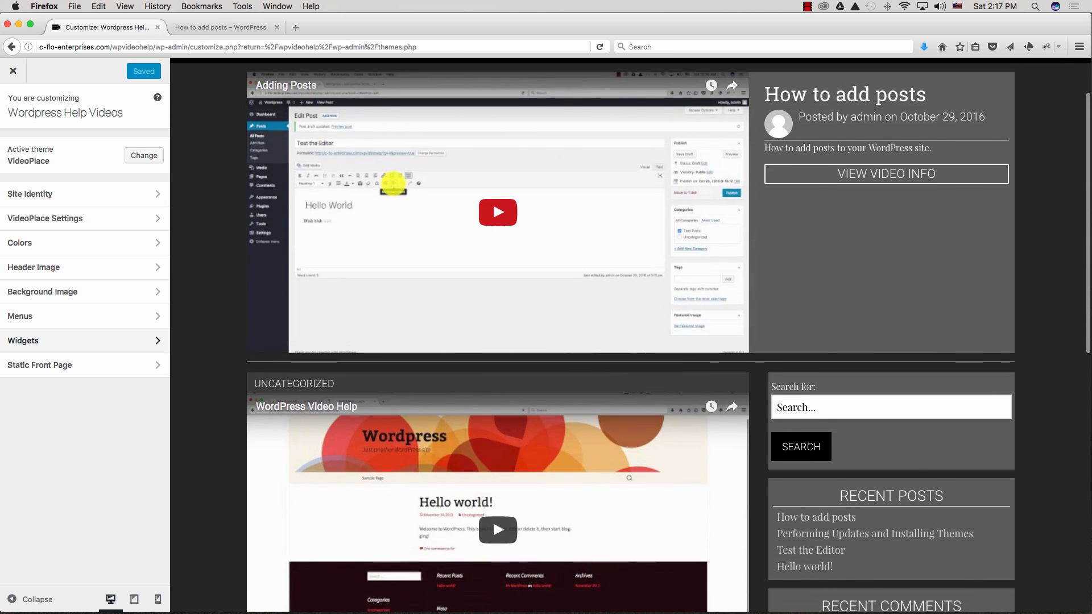
# Review the list of widgets that can be added to the Footer Right area
pyautogui.click(84, 340)
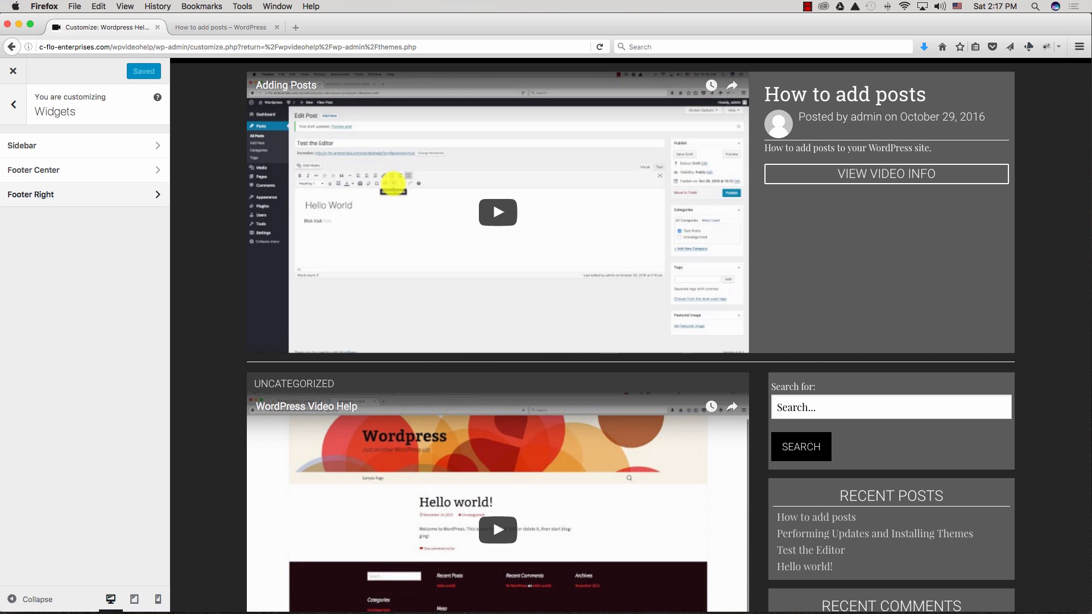
pyautogui.click(57, 195)
pyautogui.click(125, 166)
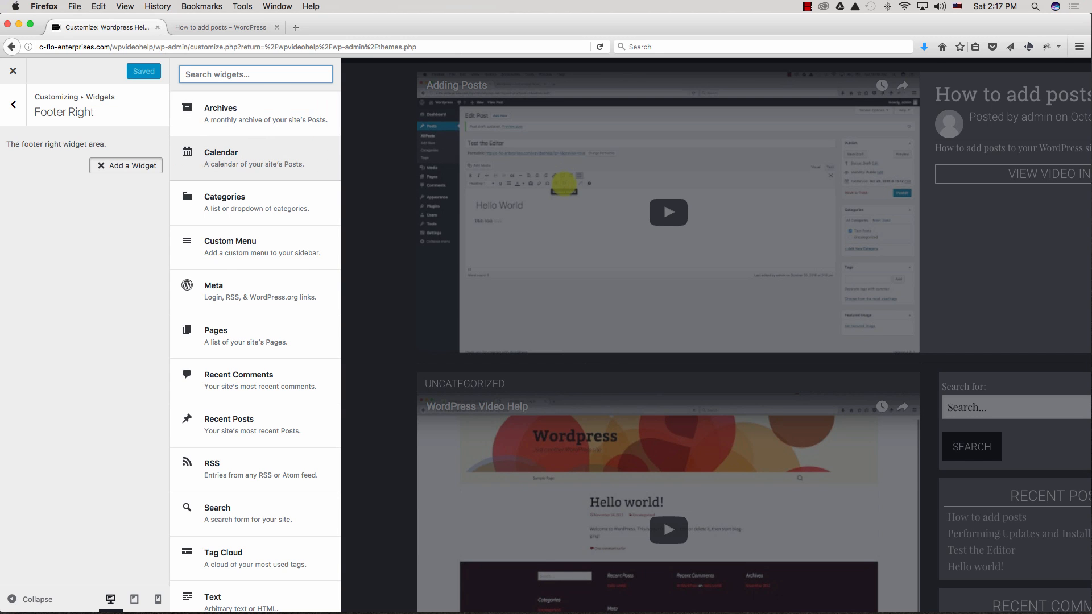
pyautogui.scroll(-1, 256, 238)
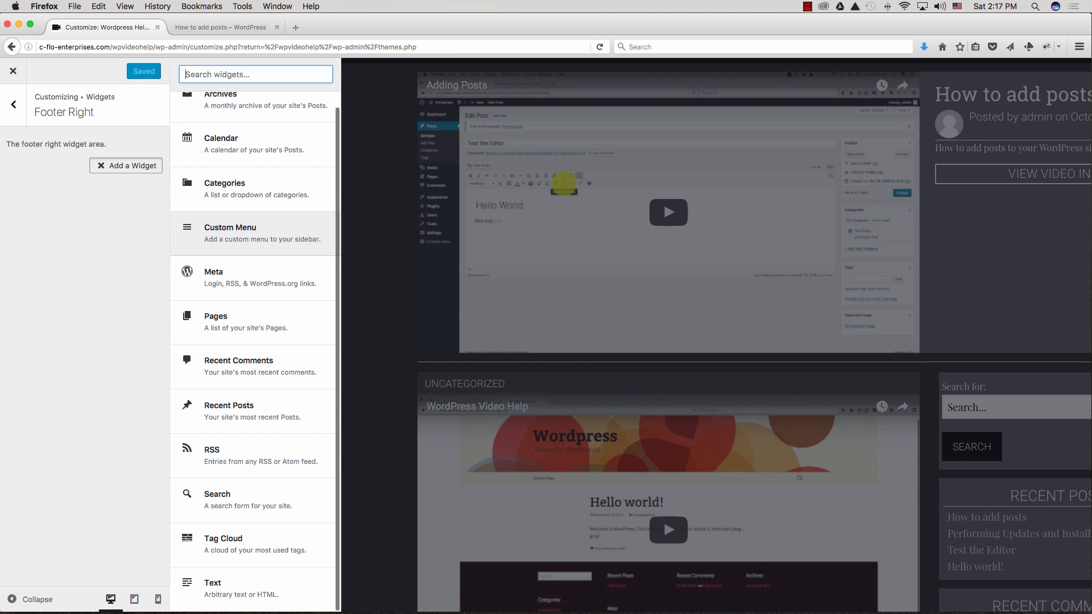
pyautogui.scroll(1, 256, 245)
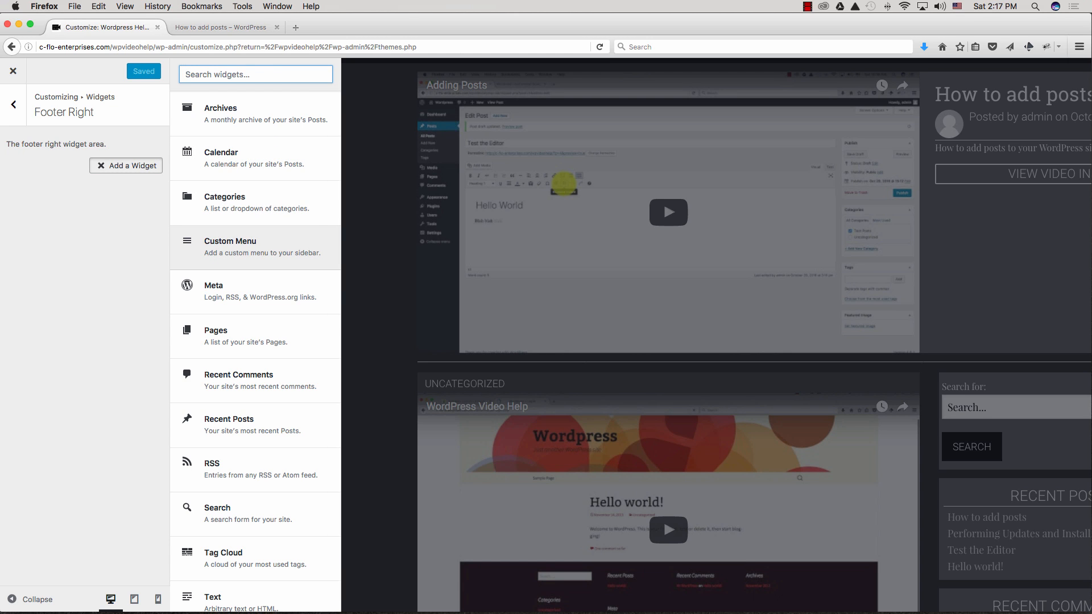
pyautogui.scroll(-1, 256, 245)
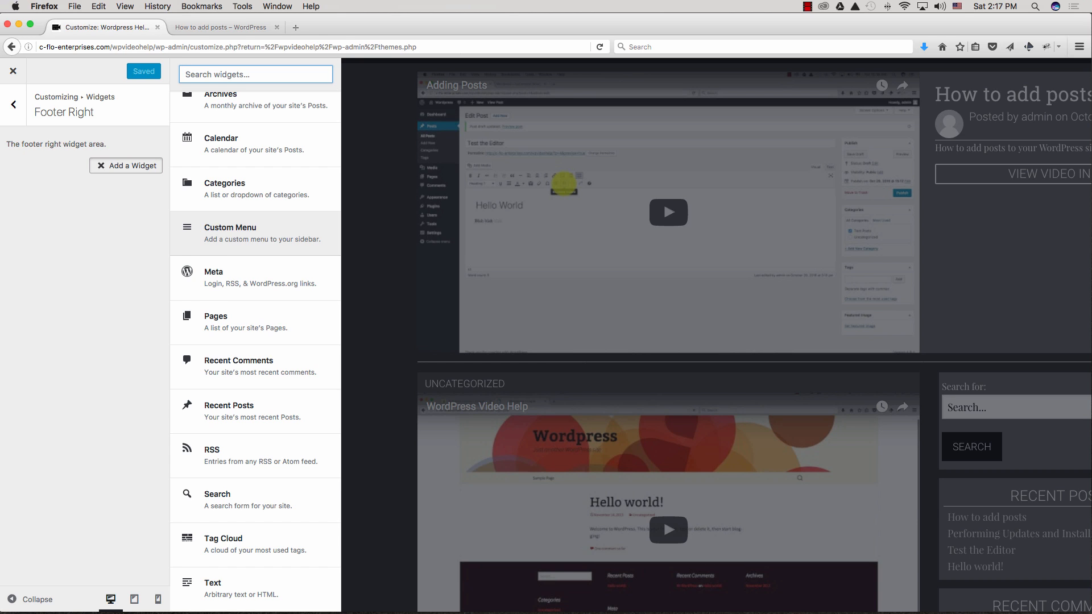
pyautogui.scroll(1, 255, 244)
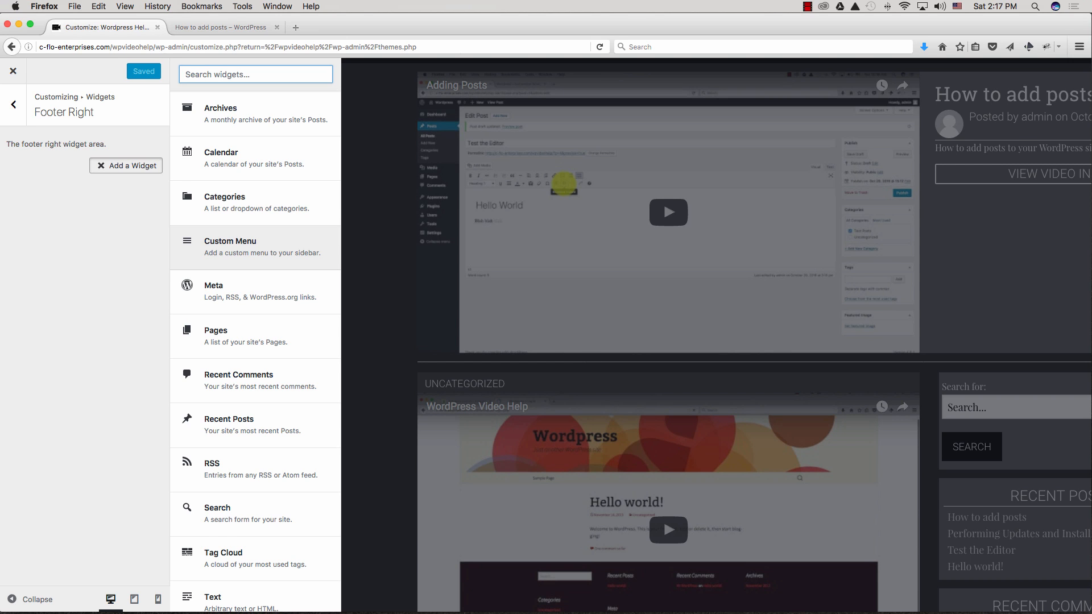
pyautogui.scroll(-1, 256, 353)
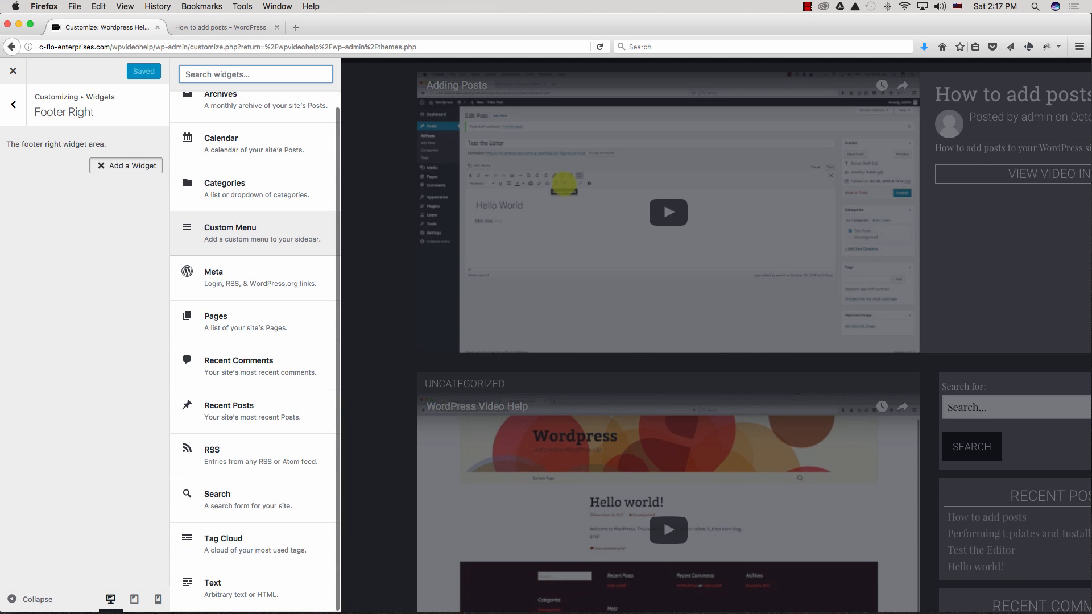
pyautogui.scroll(1, 256, 219)
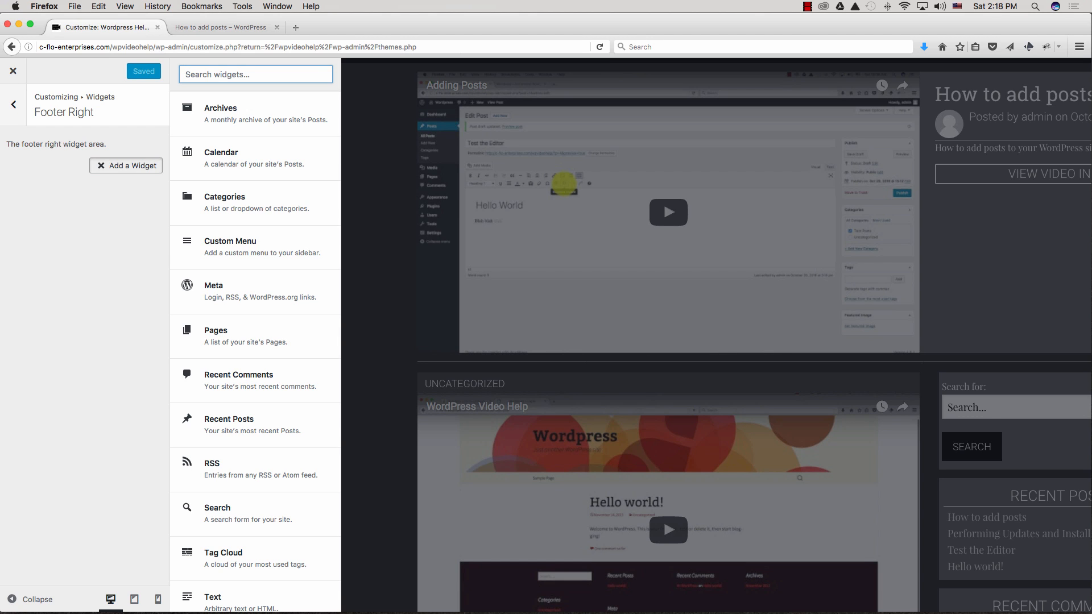
# Review the list of widgets that can be added to the Footer Center area
pyautogui.click(13, 105)
pyautogui.click(79, 170)
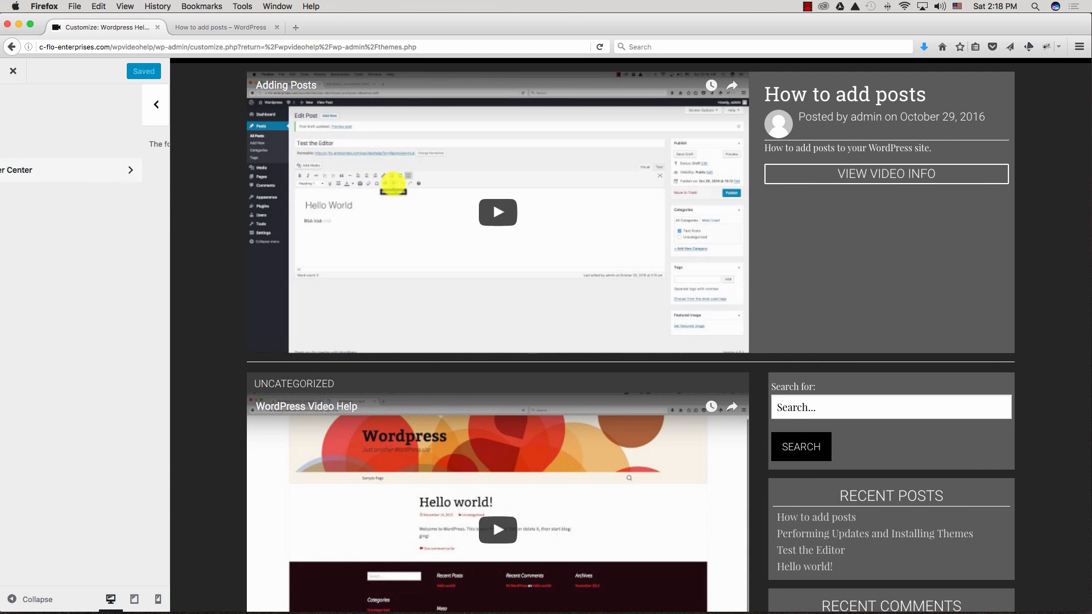
pyautogui.click(127, 165)
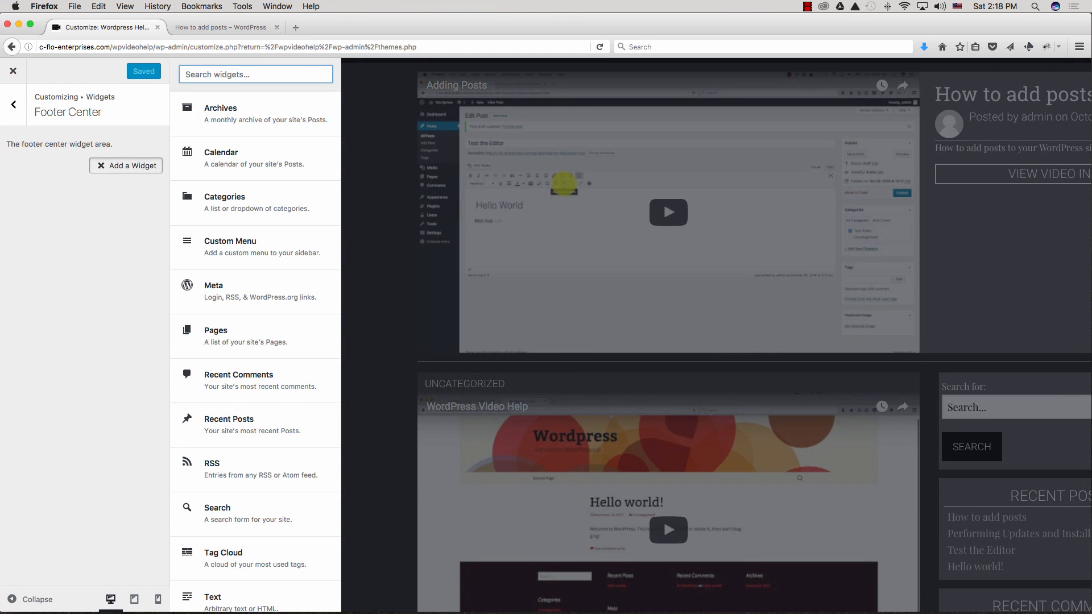
pyautogui.scroll(-2, 255, 152)
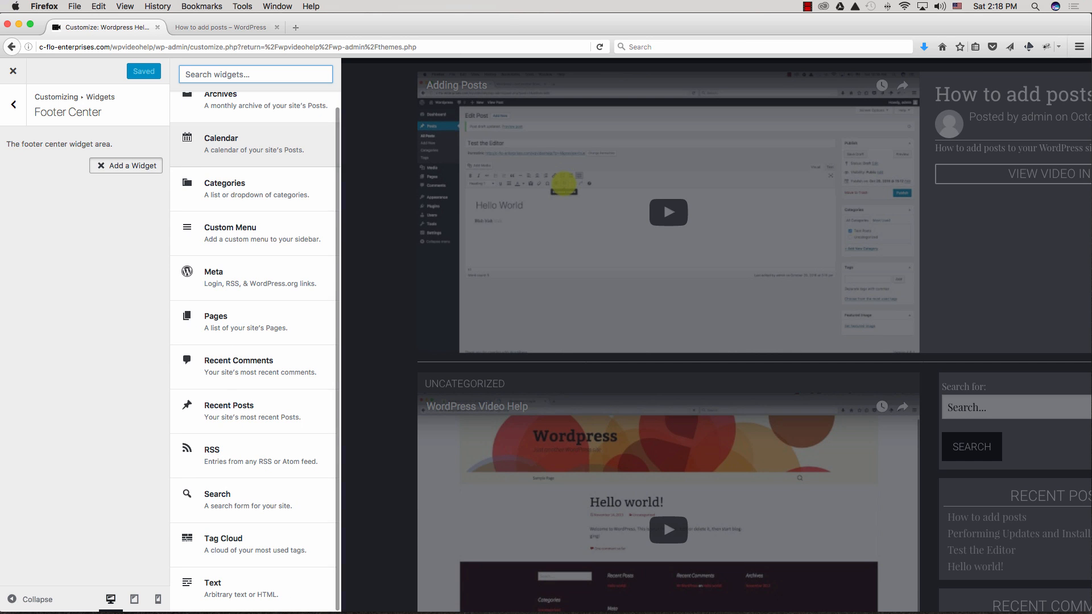
pyautogui.scroll(2, 255, 153)
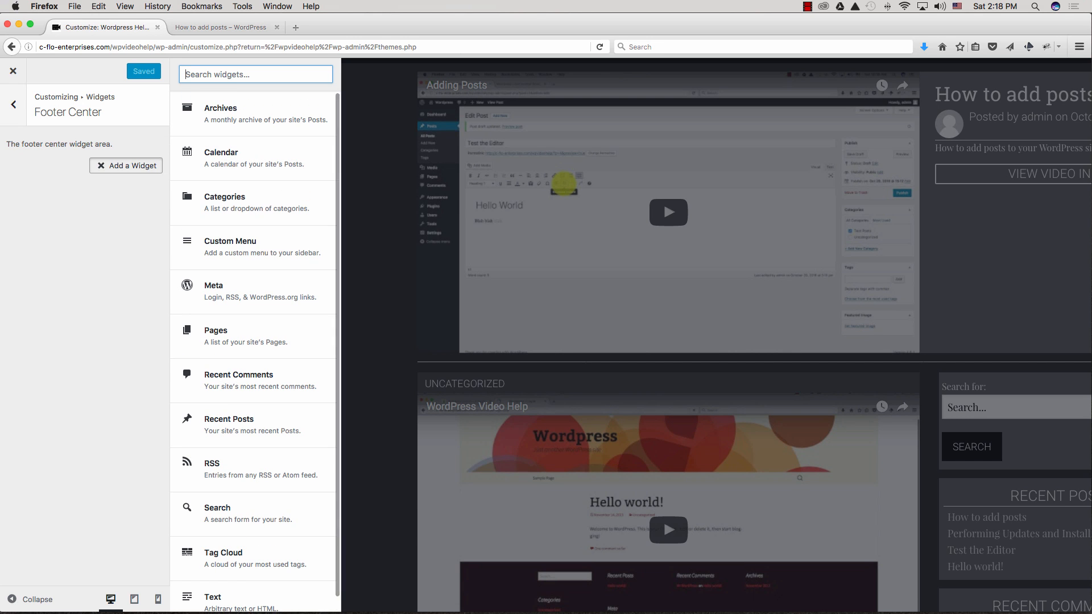
# Examine the Sidebar area's widgets and compare their order with the sidebar in the site preview
pyautogui.click(13, 105)
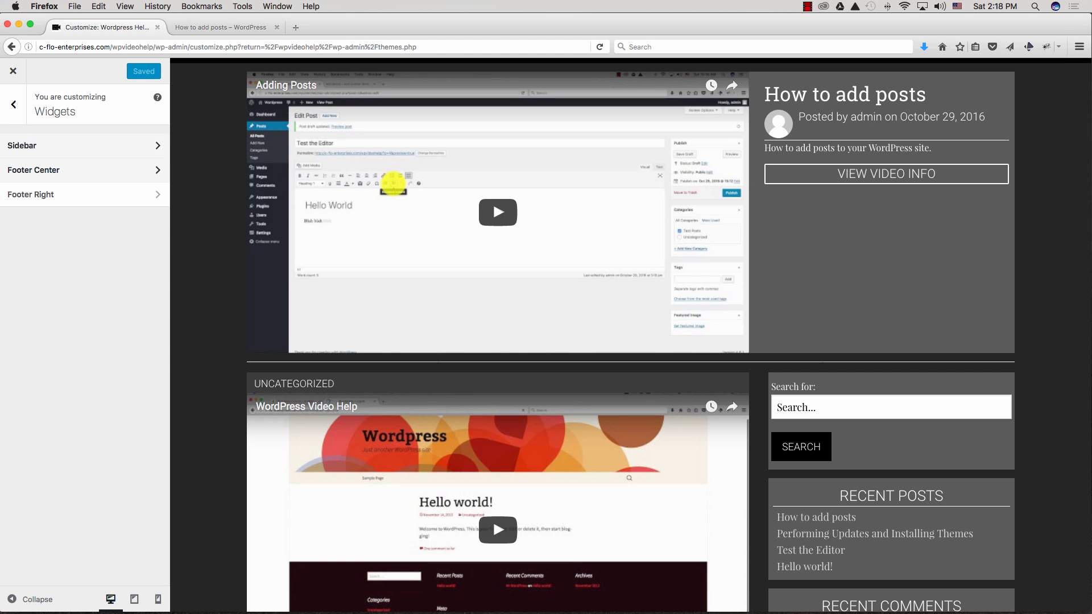
pyautogui.click(80, 146)
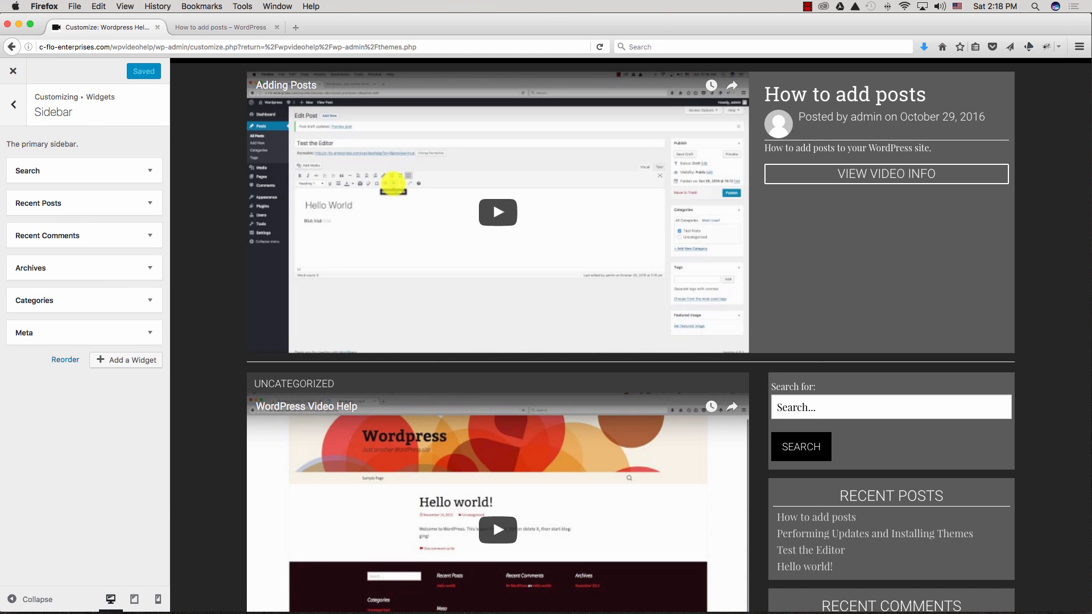
pyautogui.scroll(-1, 630, 335)
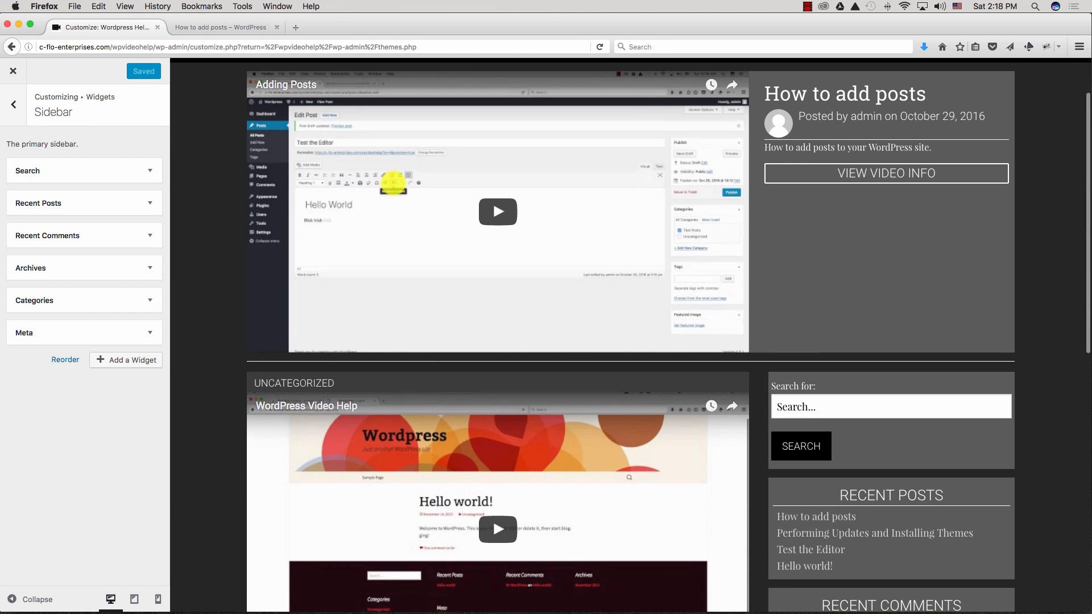
pyautogui.scroll(-10, 492, 519)
pyautogui.scroll(5, 493, 519)
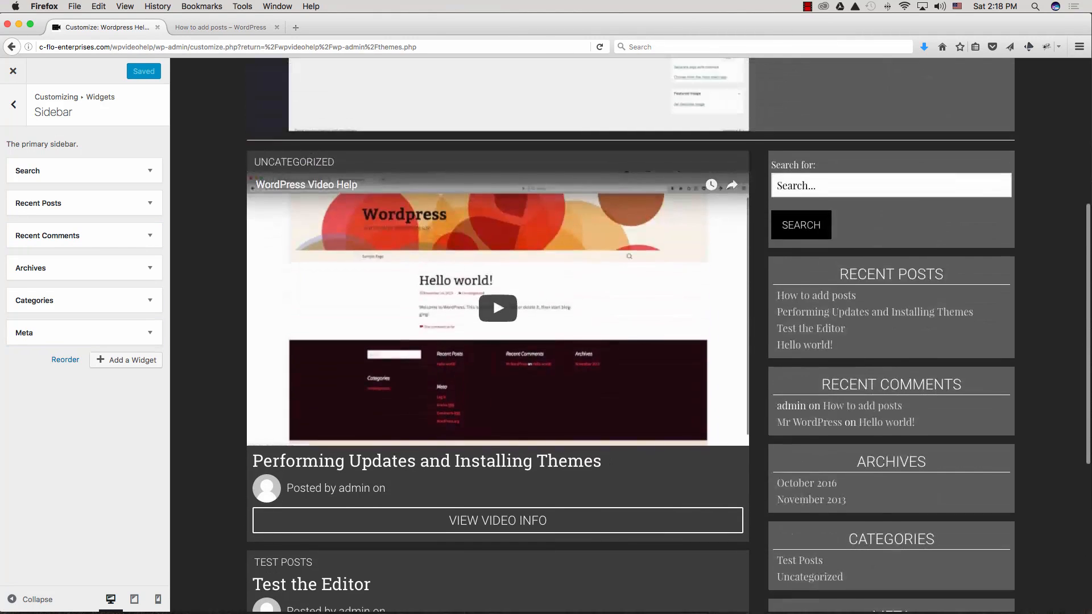
pyautogui.scroll(4, 492, 519)
pyautogui.scroll(-5, 492, 519)
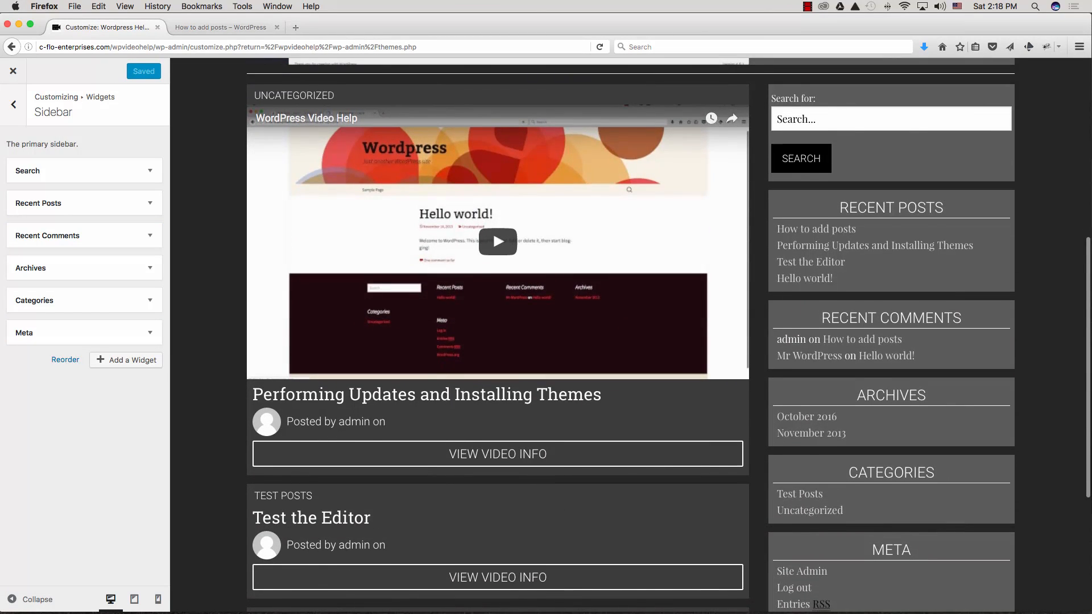
pyautogui.scroll(-3, 493, 518)
pyautogui.scroll(9, 492, 519)
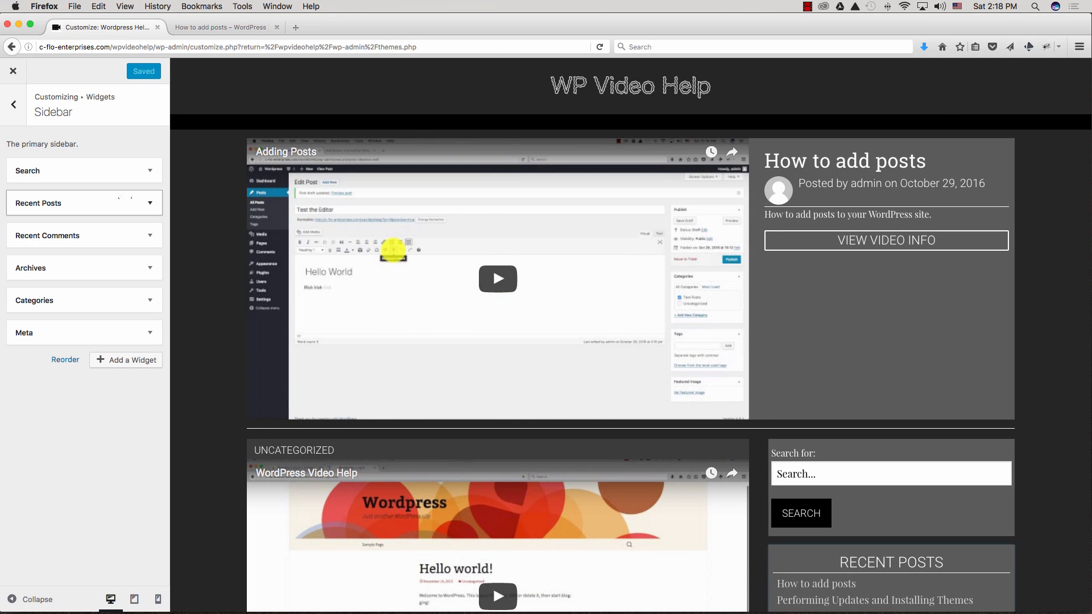
pyautogui.scroll(-5, 493, 311)
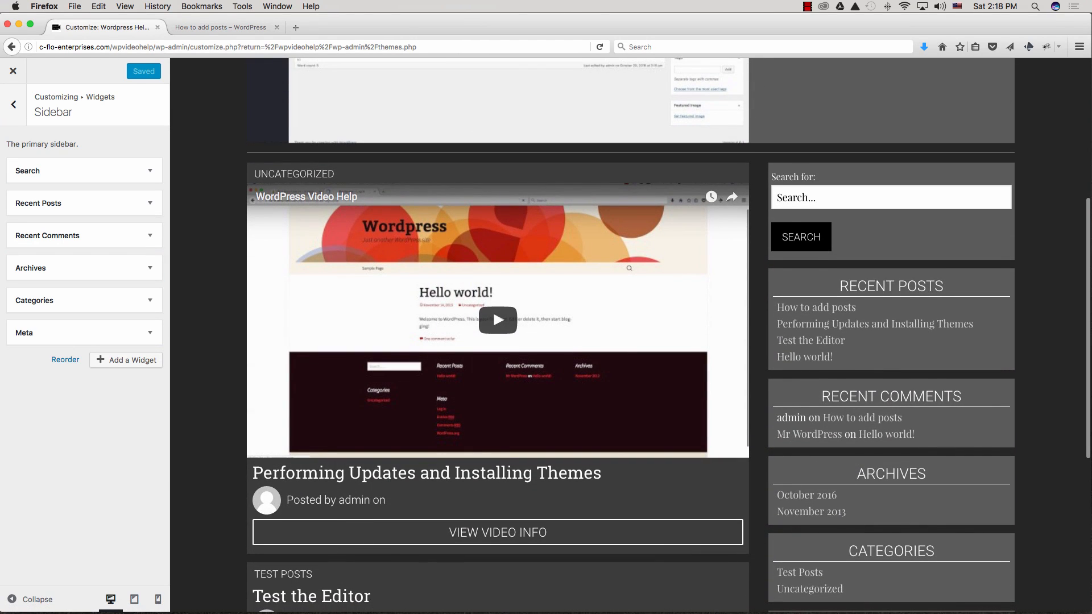
pyautogui.scroll(-2, 492, 310)
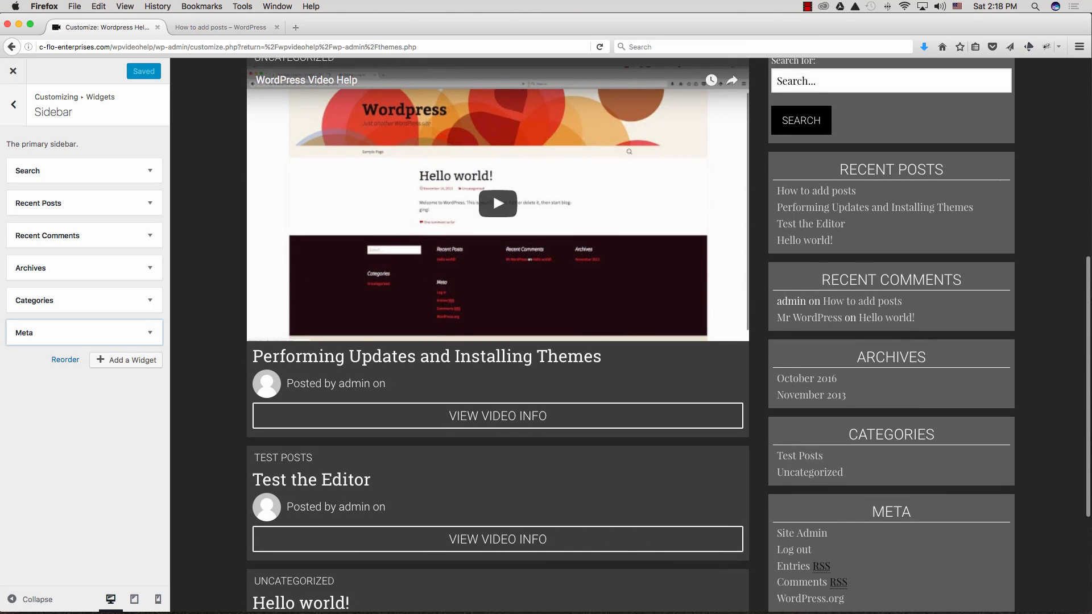
pyautogui.scroll(-1, 493, 311)
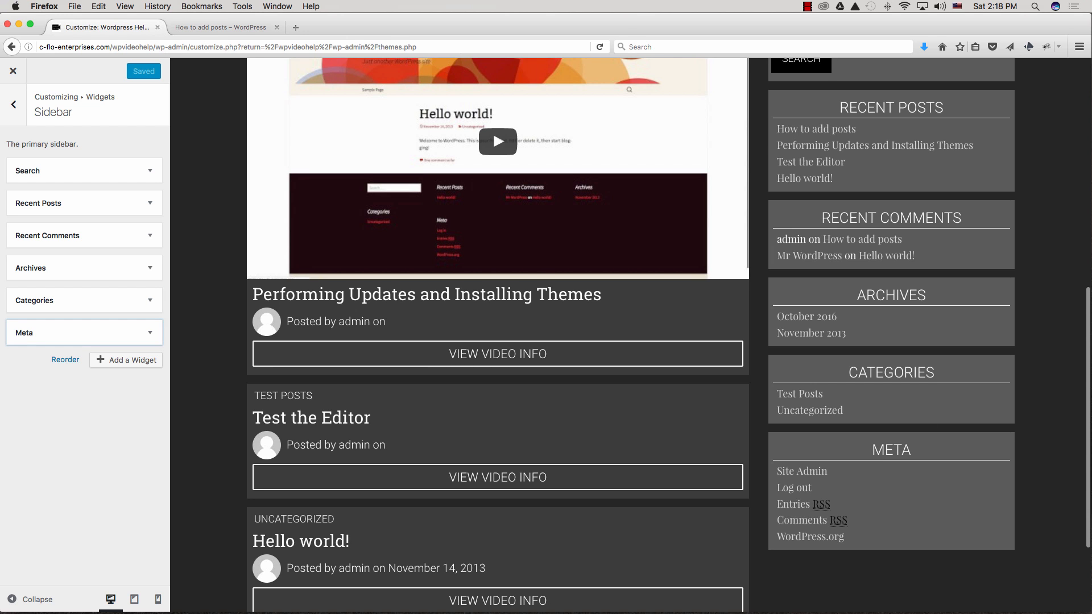
pyautogui.scroll(2, 492, 130)
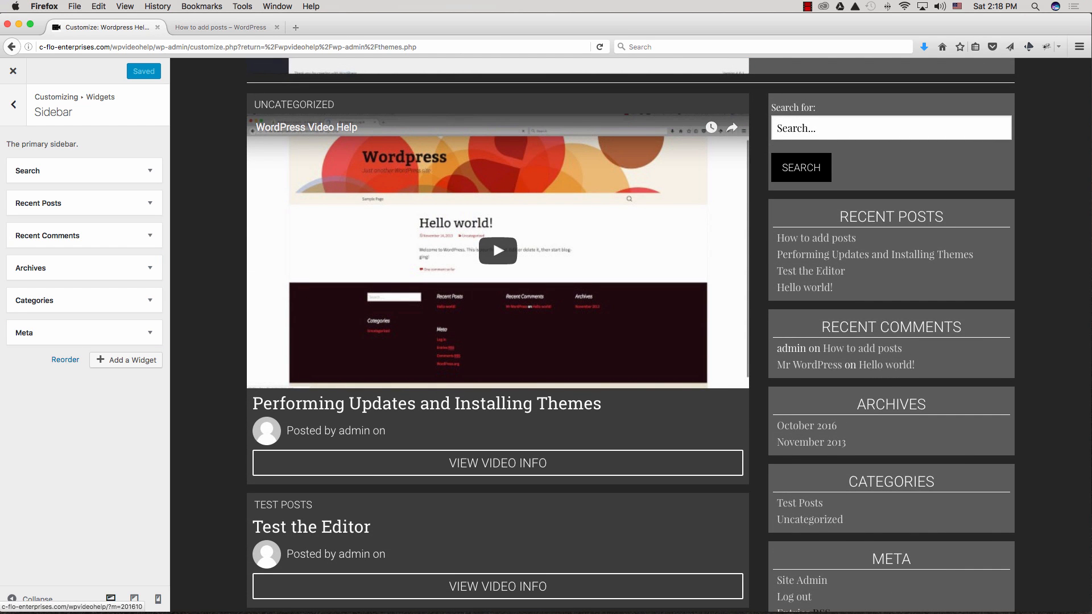
# Remove the Recent Posts and Archives widgets from the Sidebar area
pyautogui.scroll(6, 492, 240)
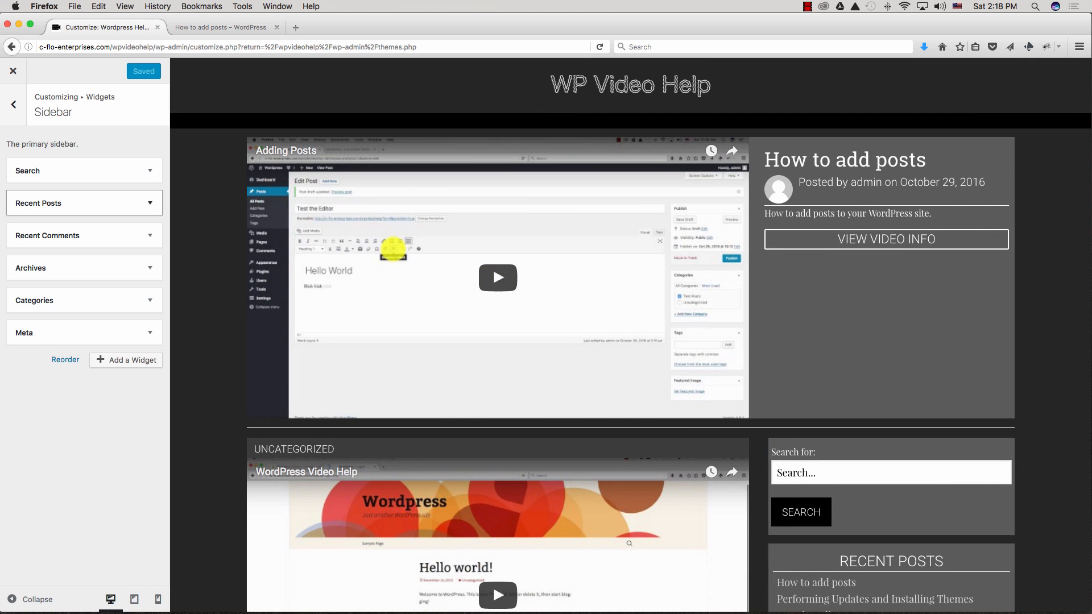
pyautogui.click(149, 203)
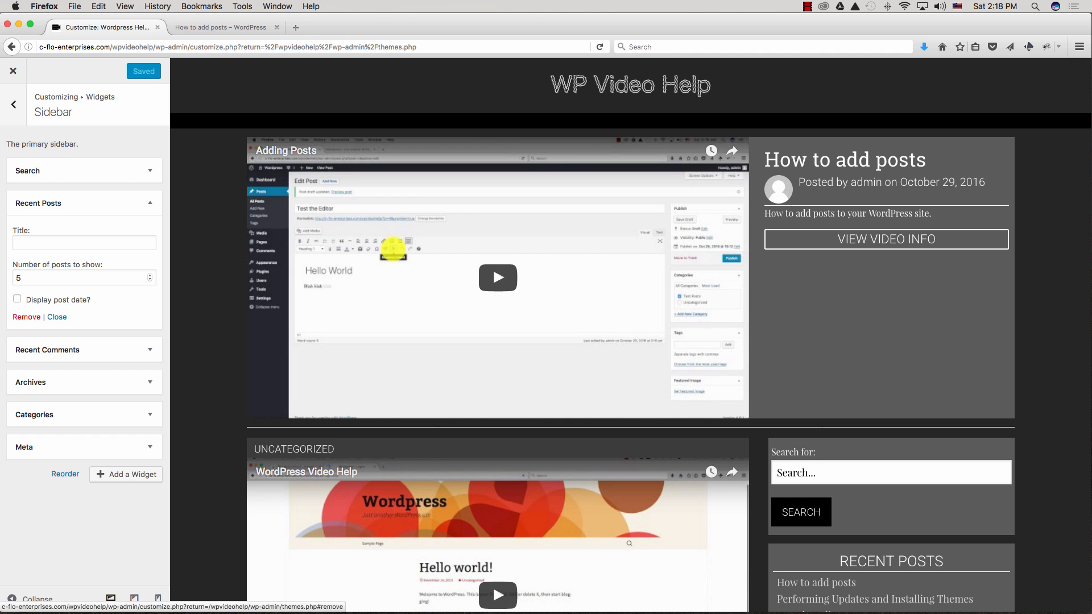
pyautogui.click(26, 317)
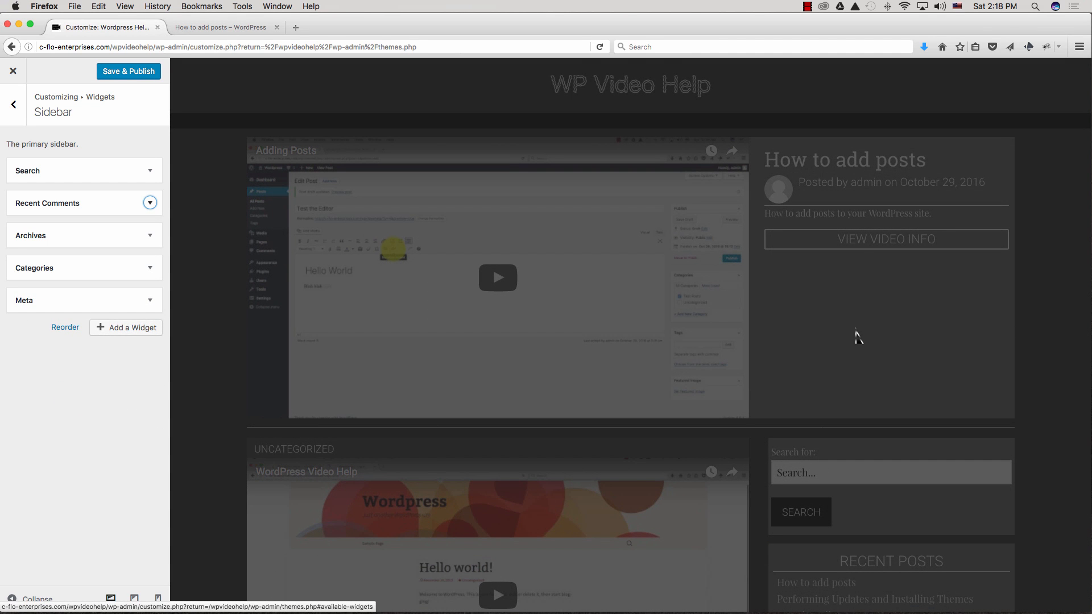
pyautogui.scroll(-15, 858, 337)
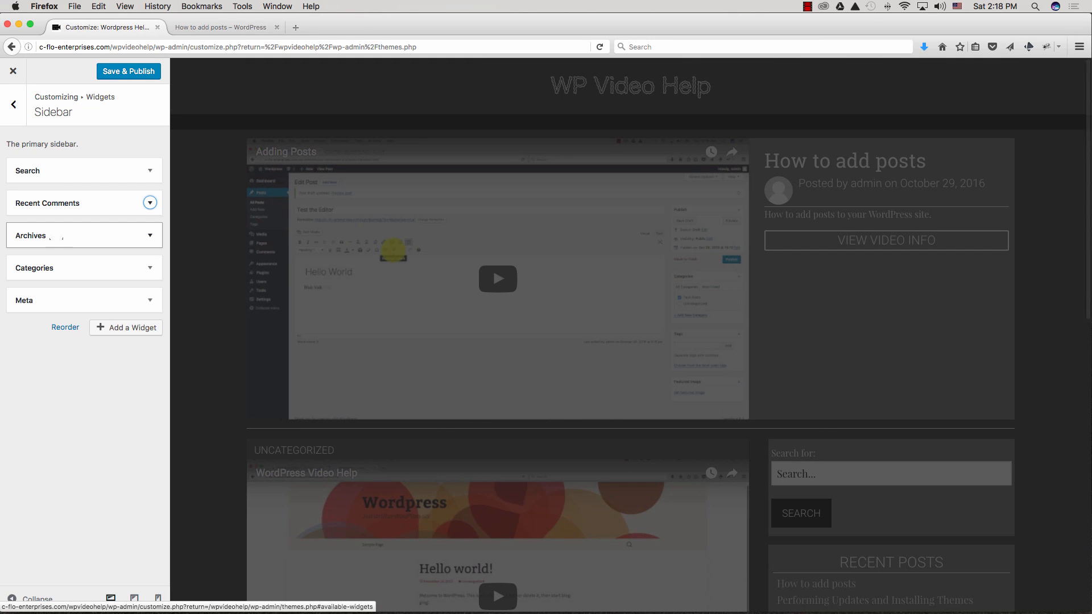
pyautogui.click(57, 238)
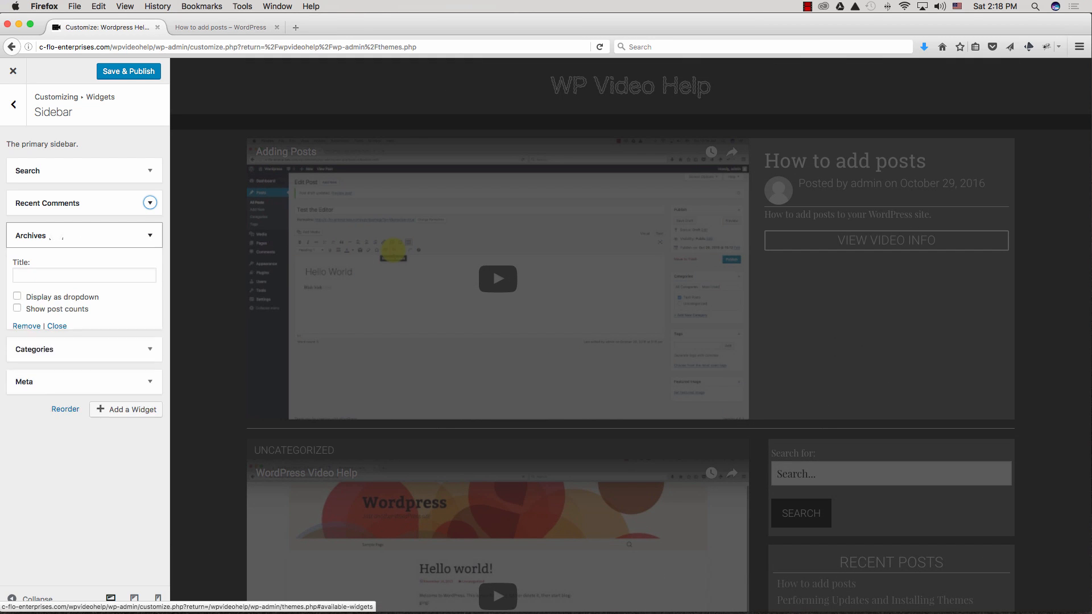
pyautogui.click(27, 327)
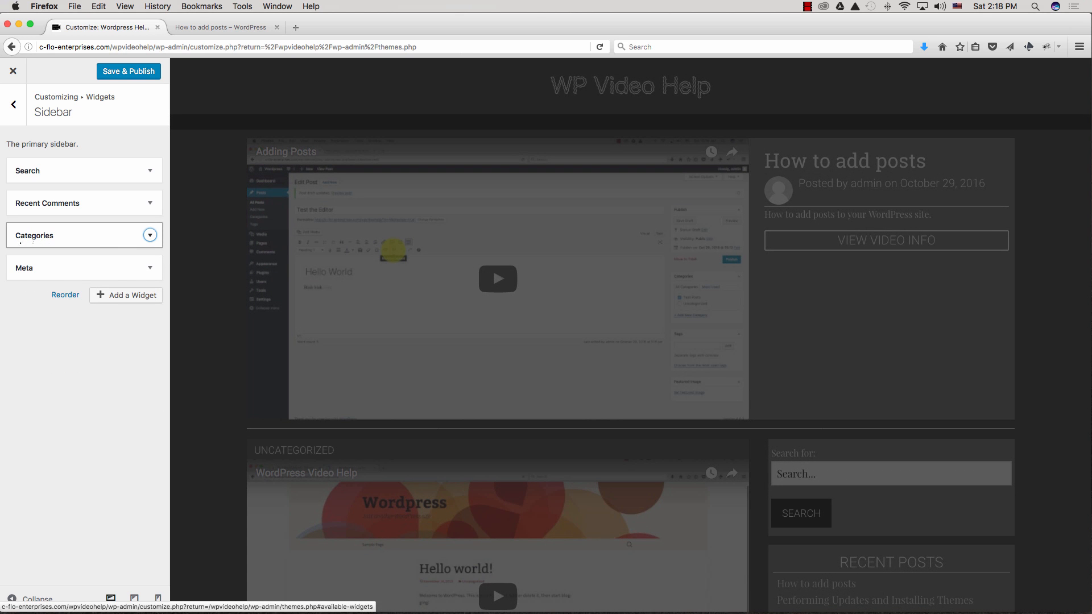
# Check the sidebar in the site preview, save and publish the widget changes, and return to the main customizer options
pyautogui.scroll(-9, 921, 268)
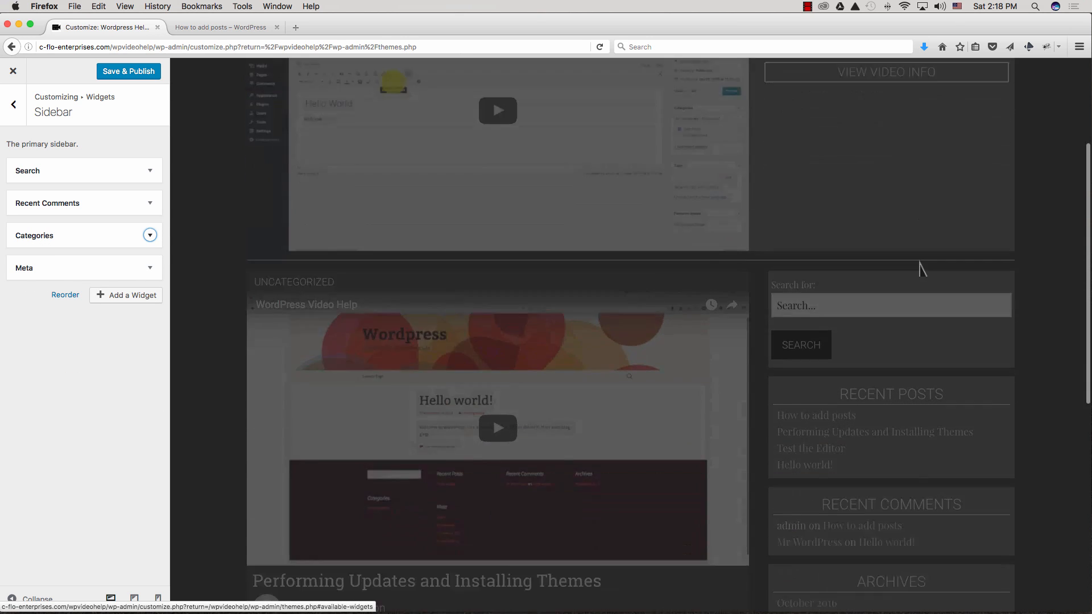
pyautogui.scroll(2, 626, 336)
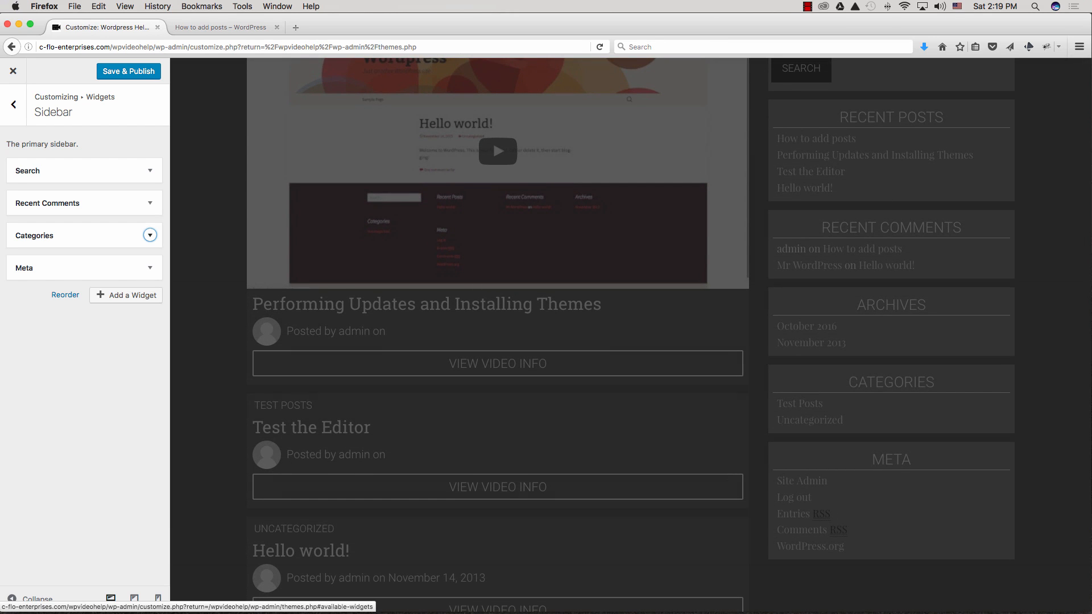
pyautogui.scroll(1, 668, 336)
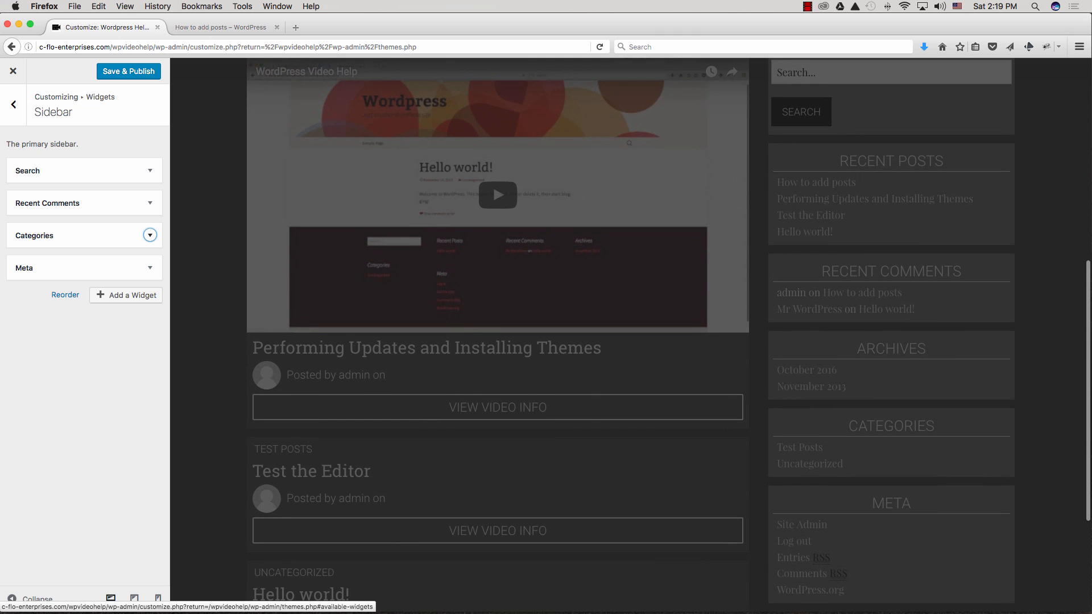
pyautogui.scroll(6, 493, 184)
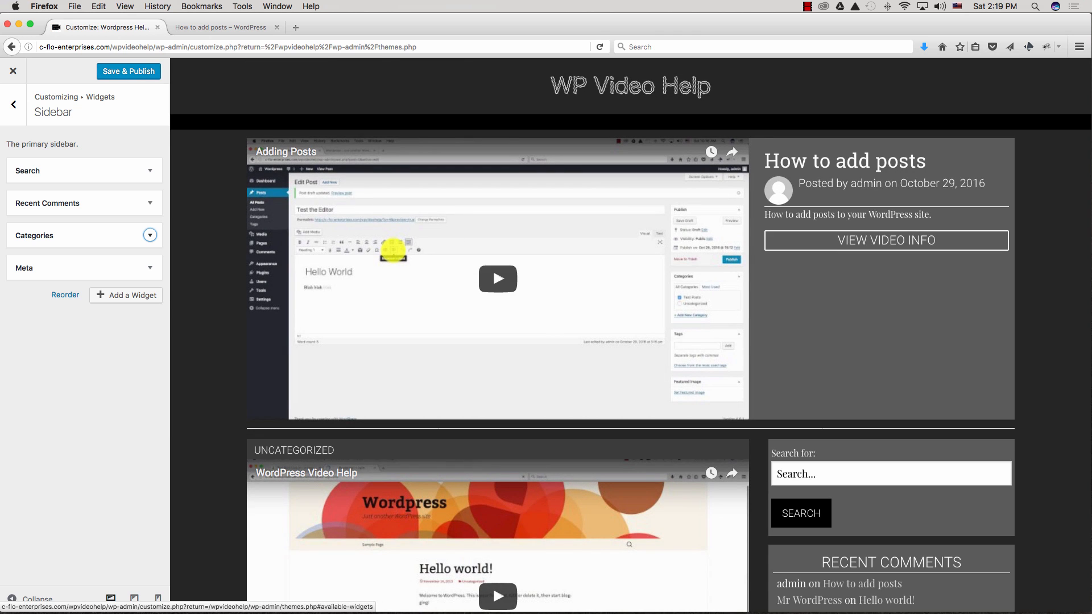
pyautogui.click(128, 71)
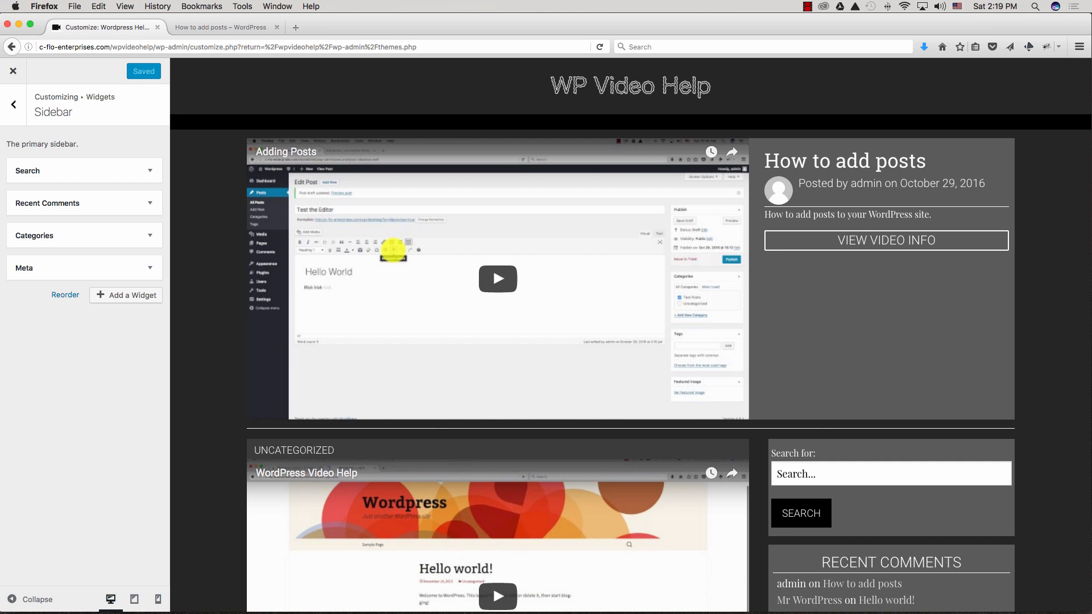
pyautogui.click(13, 105)
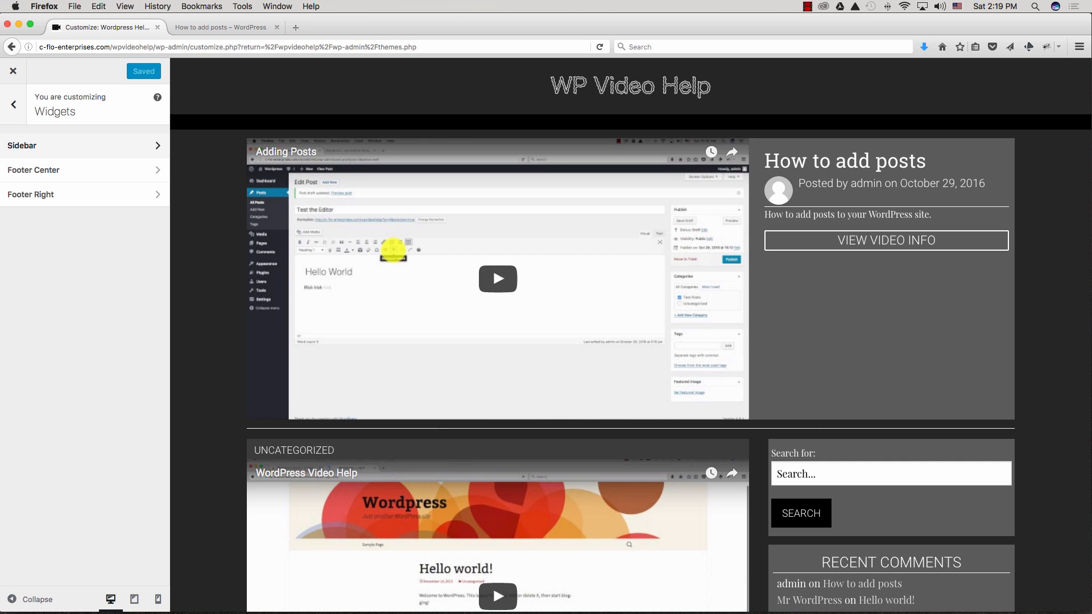
pyautogui.click(13, 105)
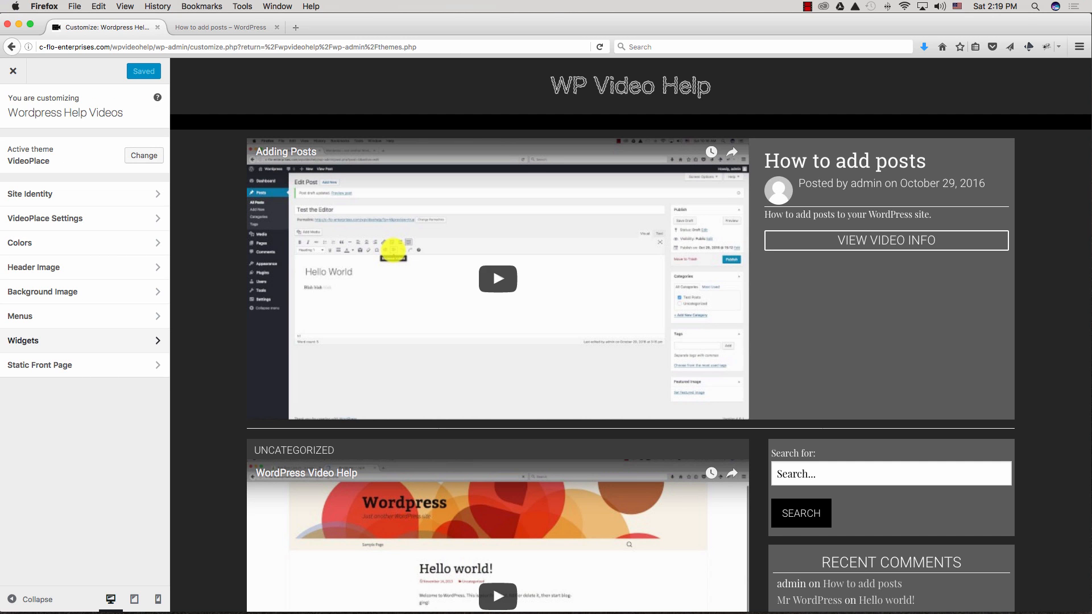
# Open the Static Front Page settings and examine how the front page lays out its posts in the site preview
pyautogui.click(68, 365)
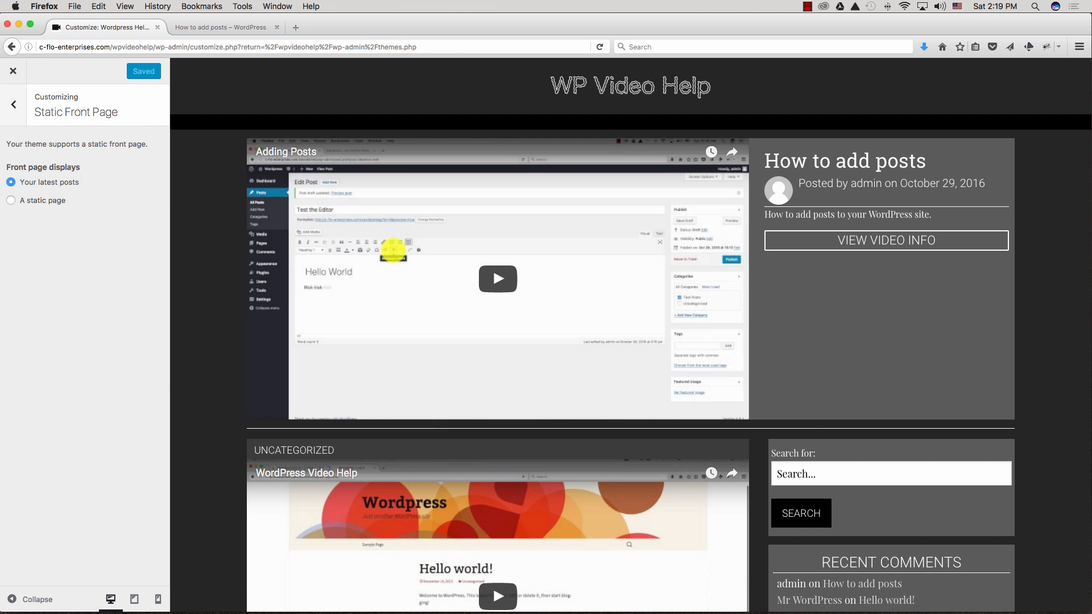
pyautogui.scroll(-15, 630, 341)
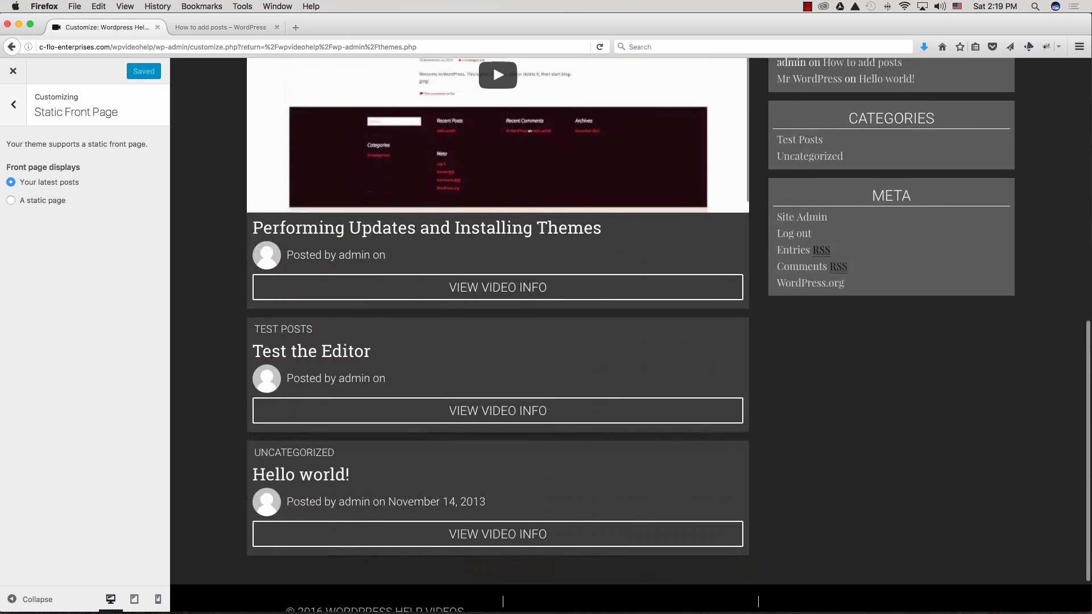
pyautogui.scroll(12, 630, 341)
pyautogui.scroll(2, 630, 342)
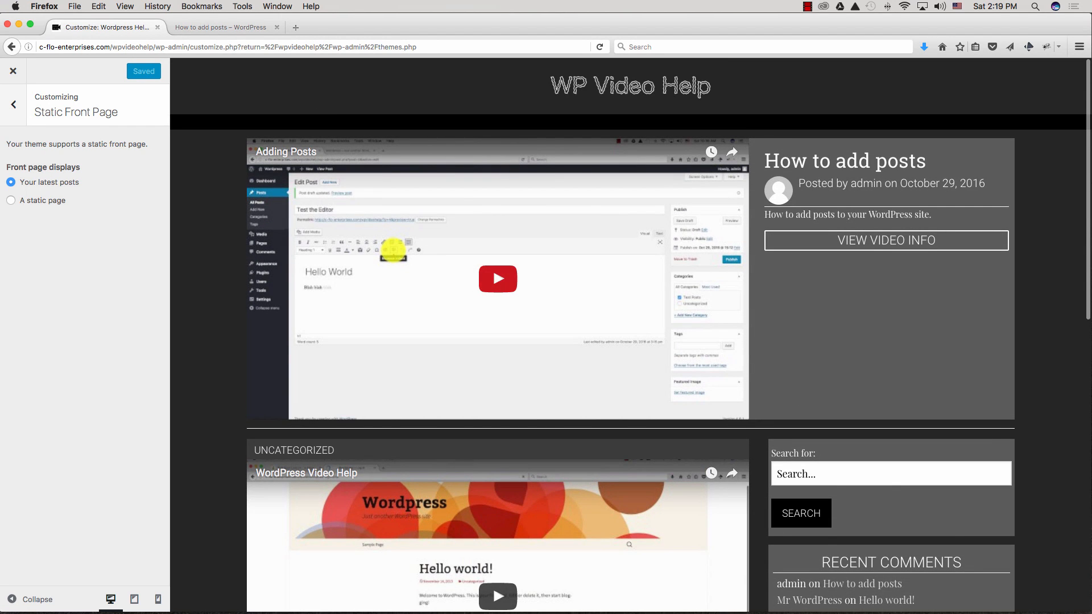
pyautogui.scroll(-2, 492, 554)
pyautogui.scroll(2, 492, 500)
pyautogui.scroll(-8, 492, 247)
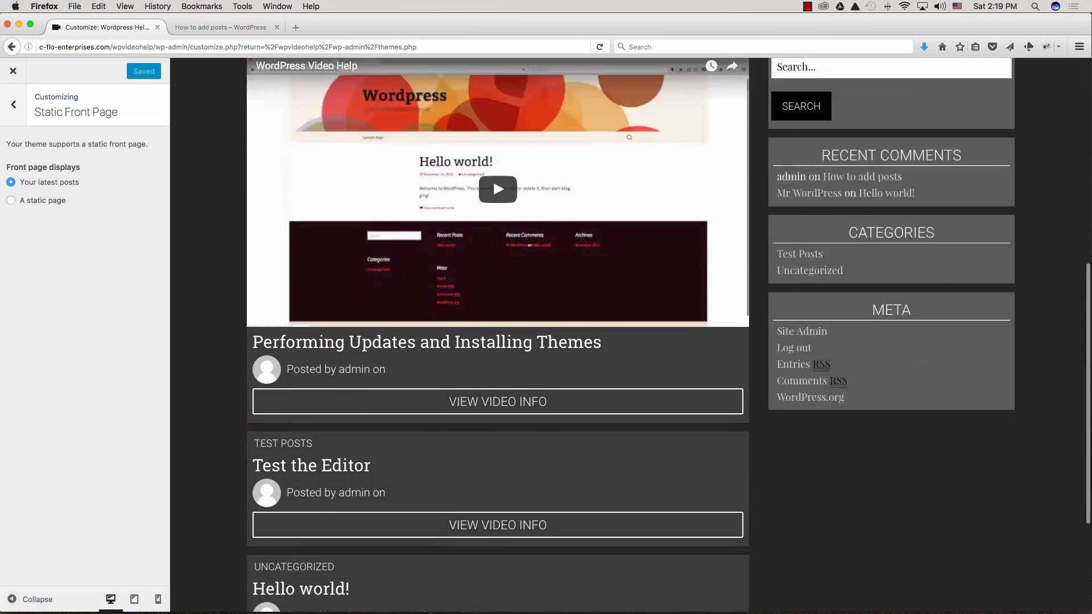
pyautogui.scroll(8, 493, 247)
# Try the static page option, checking the available Front page and Posts page choices, and switch back to Your latest posts
pyautogui.click(11, 200)
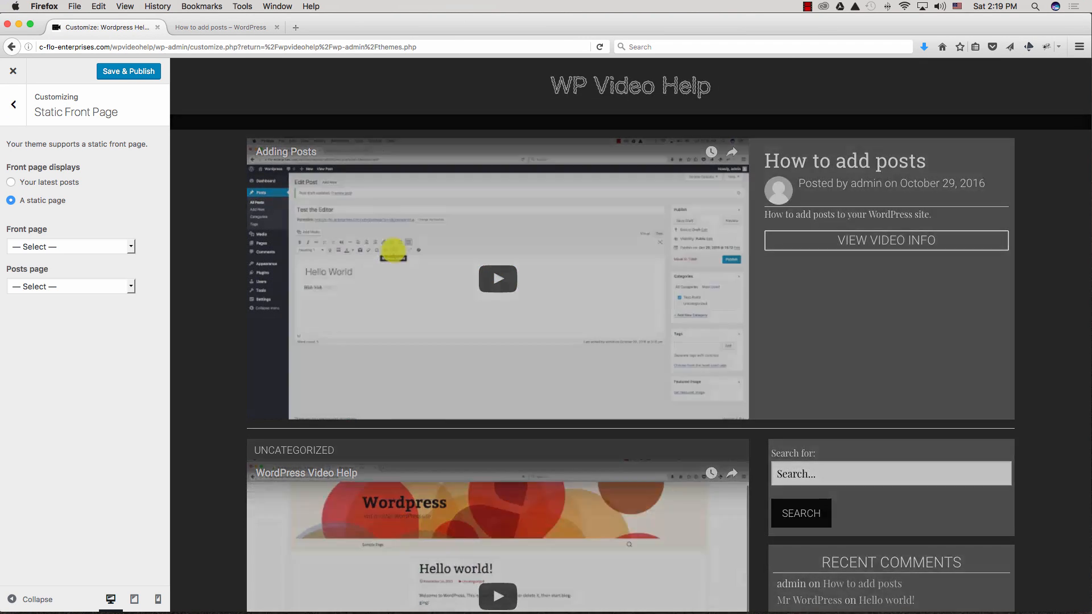
pyautogui.click(71, 246)
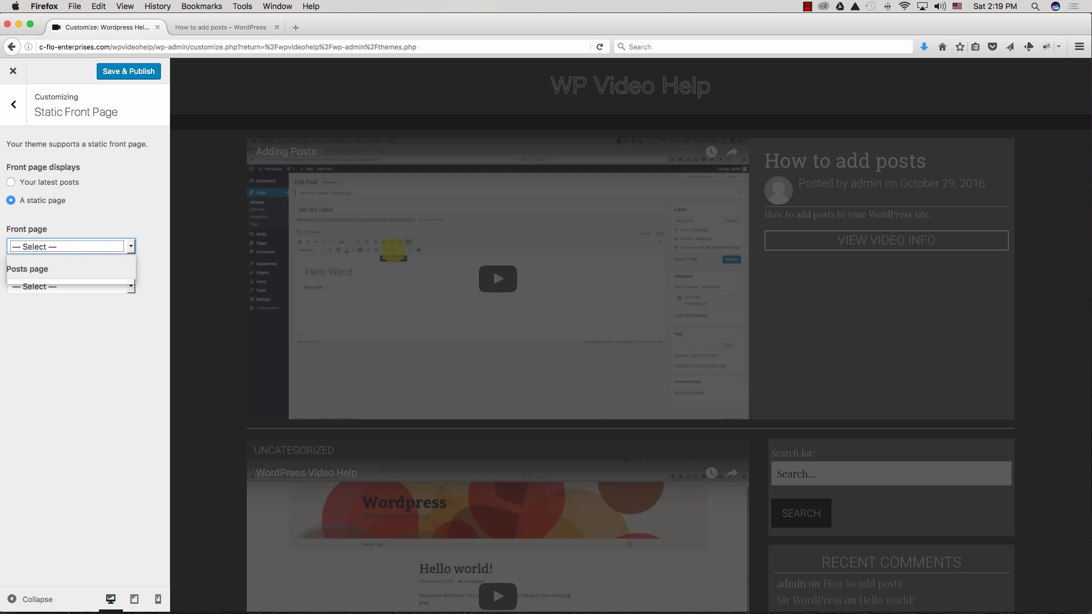
pyautogui.click(71, 247)
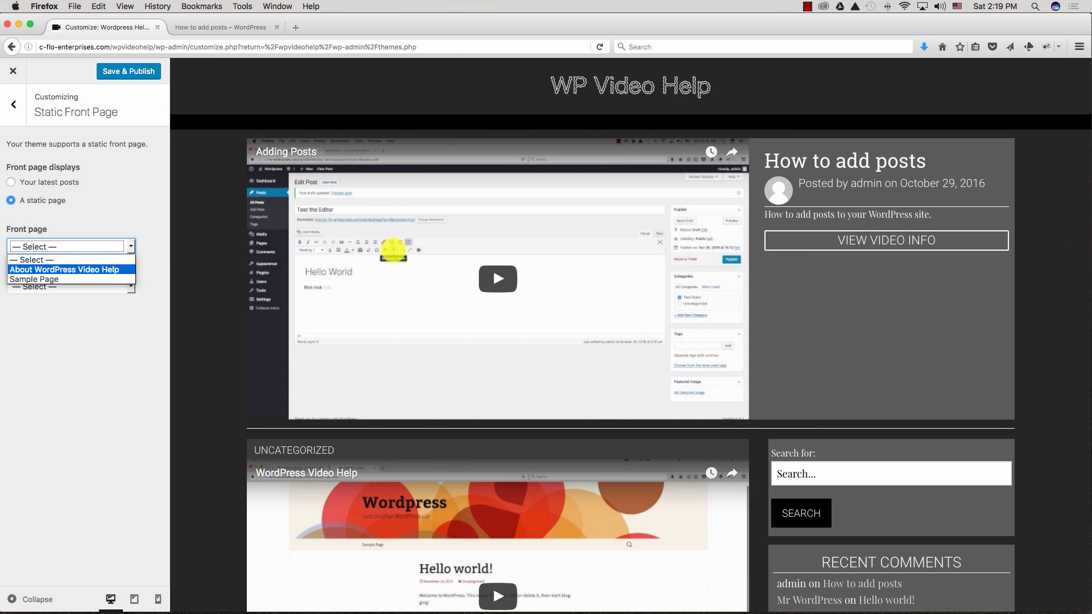
pyautogui.click(71, 260)
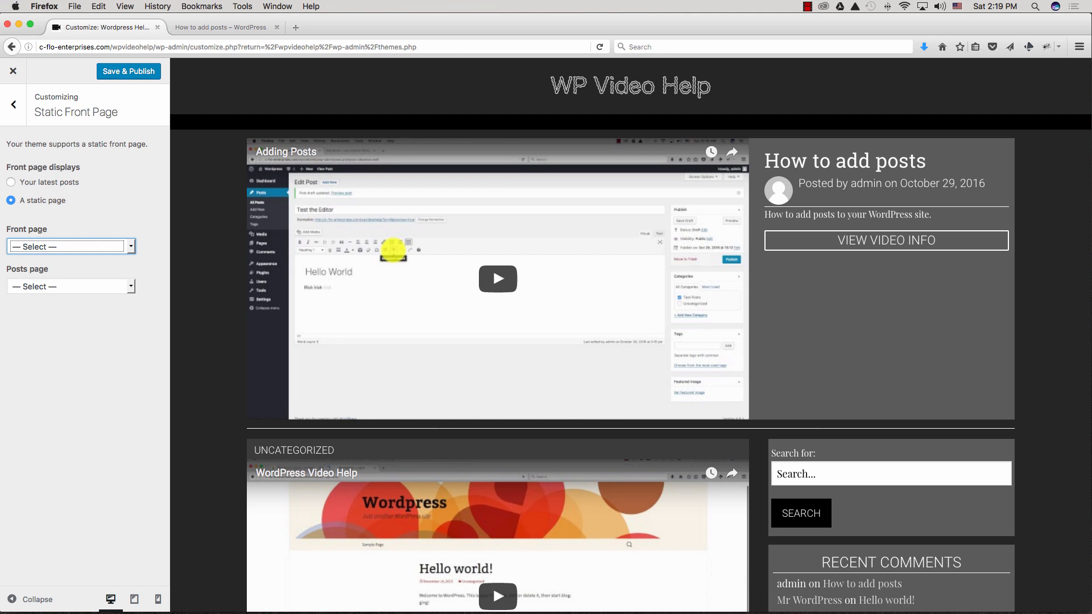
pyautogui.click(71, 286)
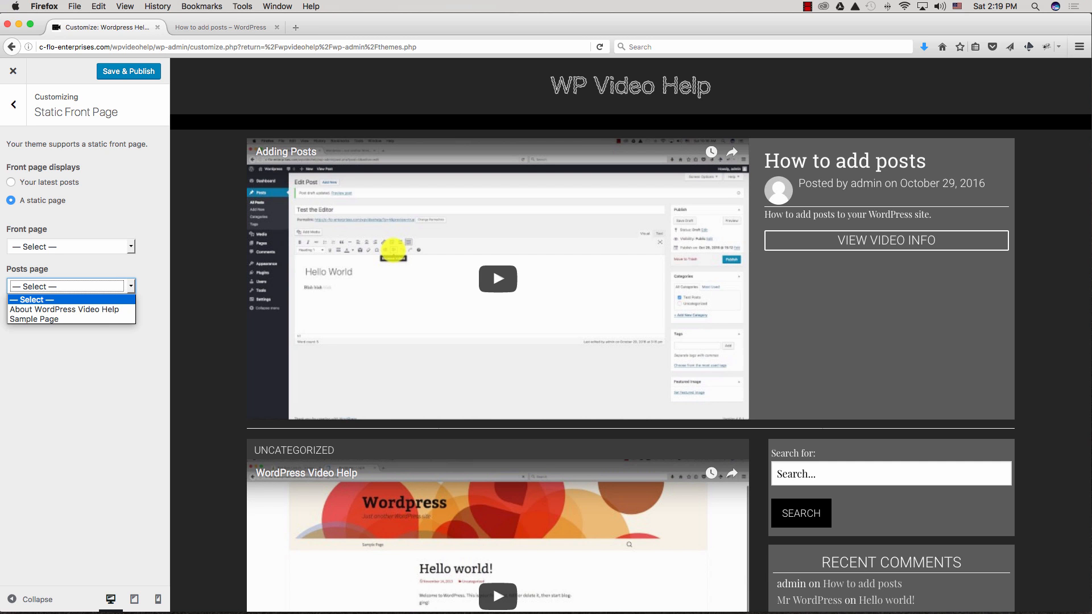
pyautogui.click(57, 300)
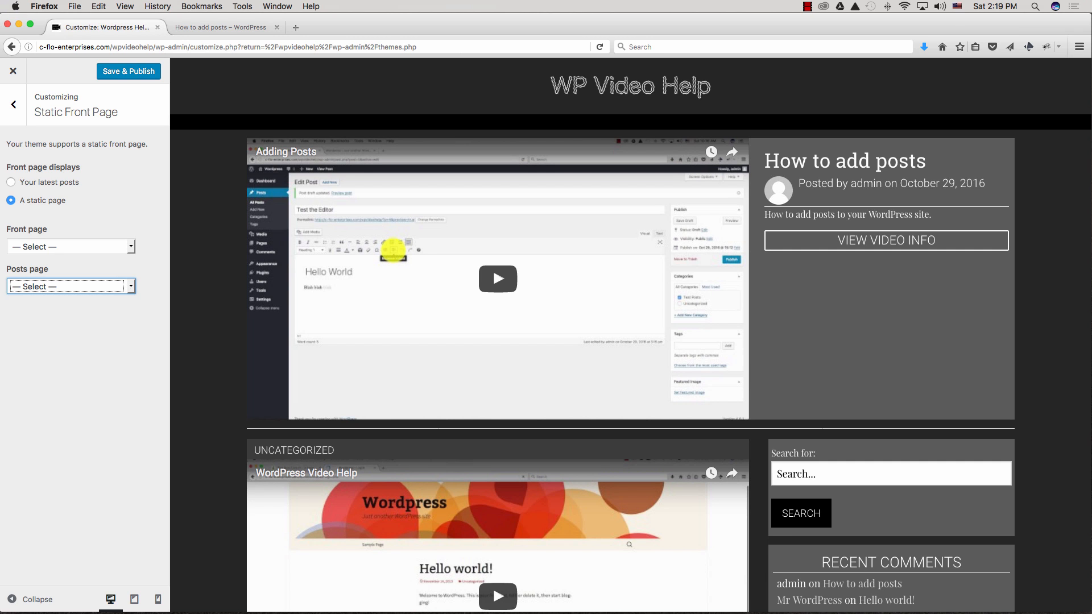
pyautogui.click(10, 182)
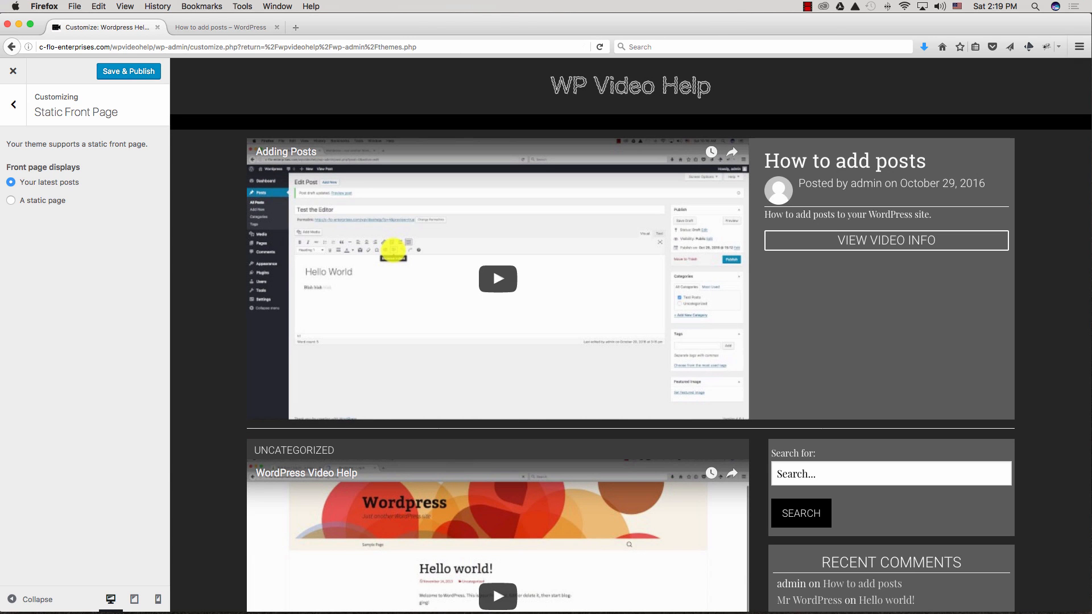
# Save and publish the front page settings and close the customizer
pyautogui.click(129, 71)
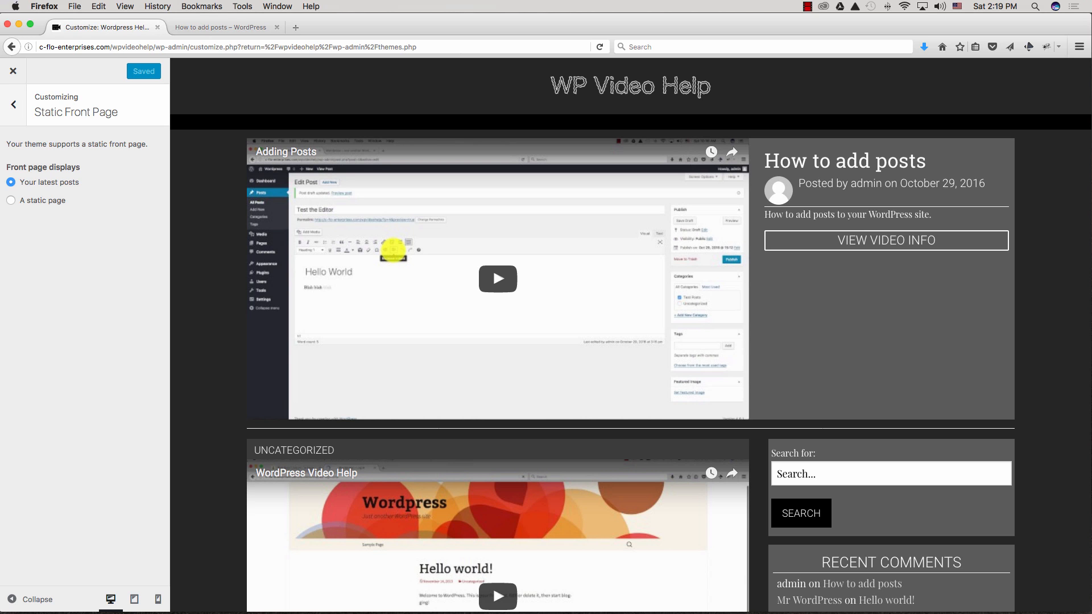
pyautogui.click(13, 104)
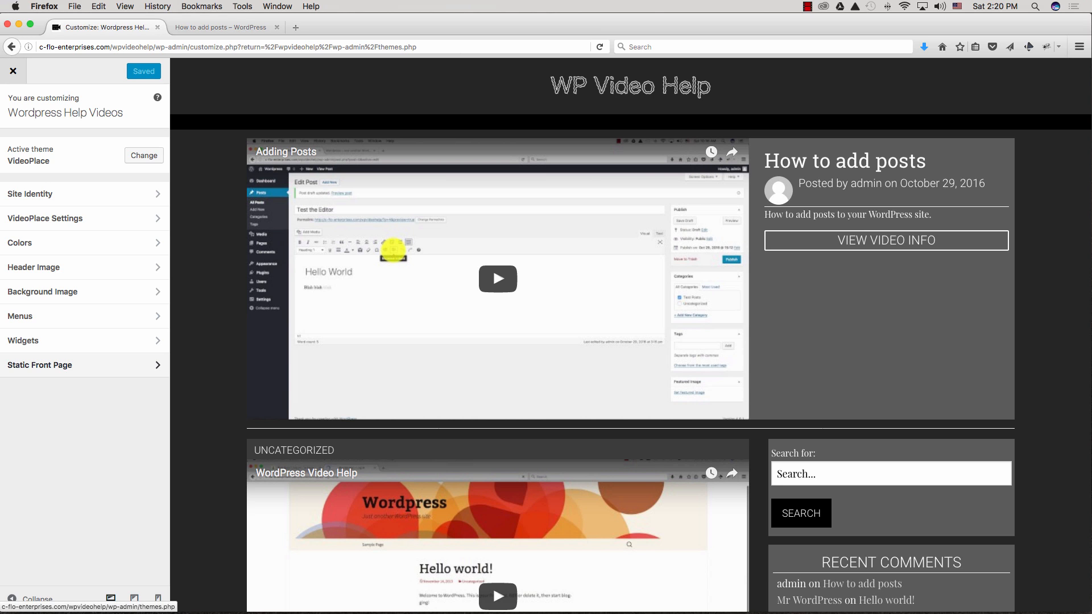
pyautogui.click(14, 70)
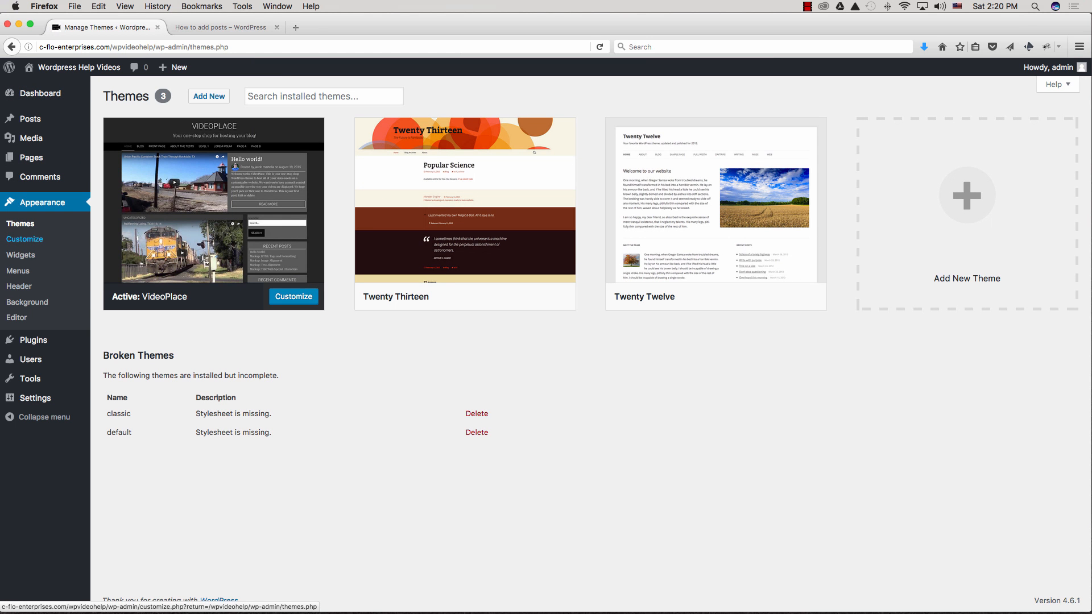
# Open the Widgets management page and add a Custom Menu widget to the Footer Center area
pyautogui.click(20, 255)
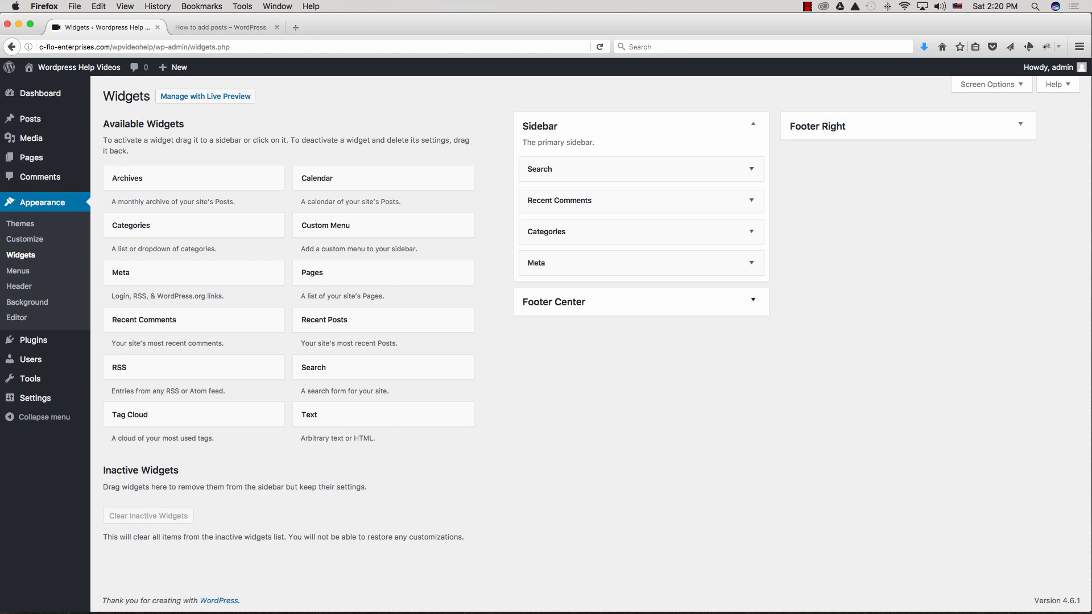
pyautogui.click(753, 300)
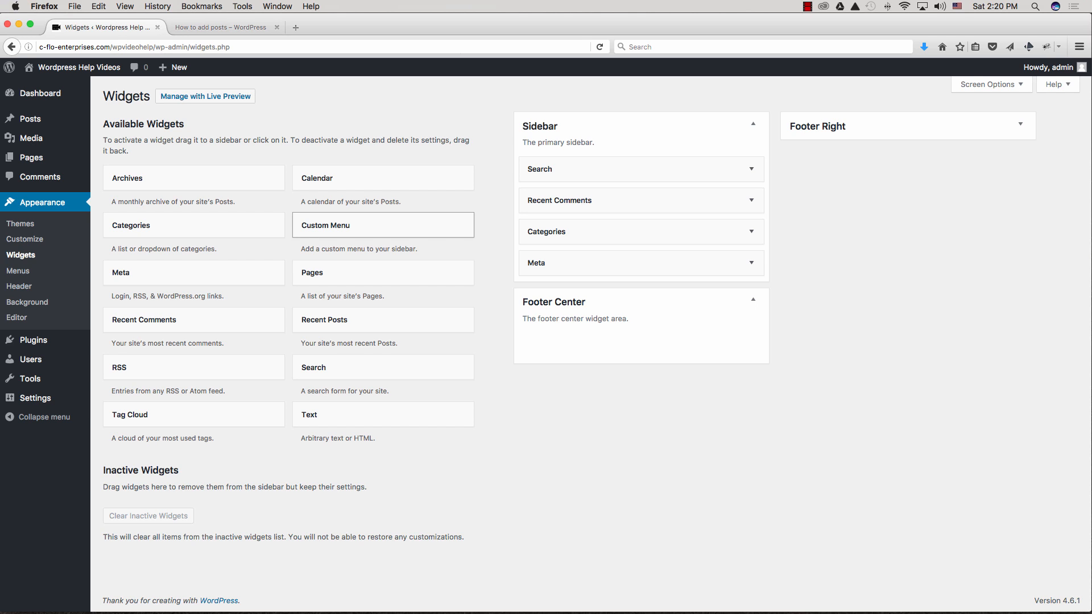
pyautogui.moveTo(341, 225); pyautogui.dragTo(551, 338)
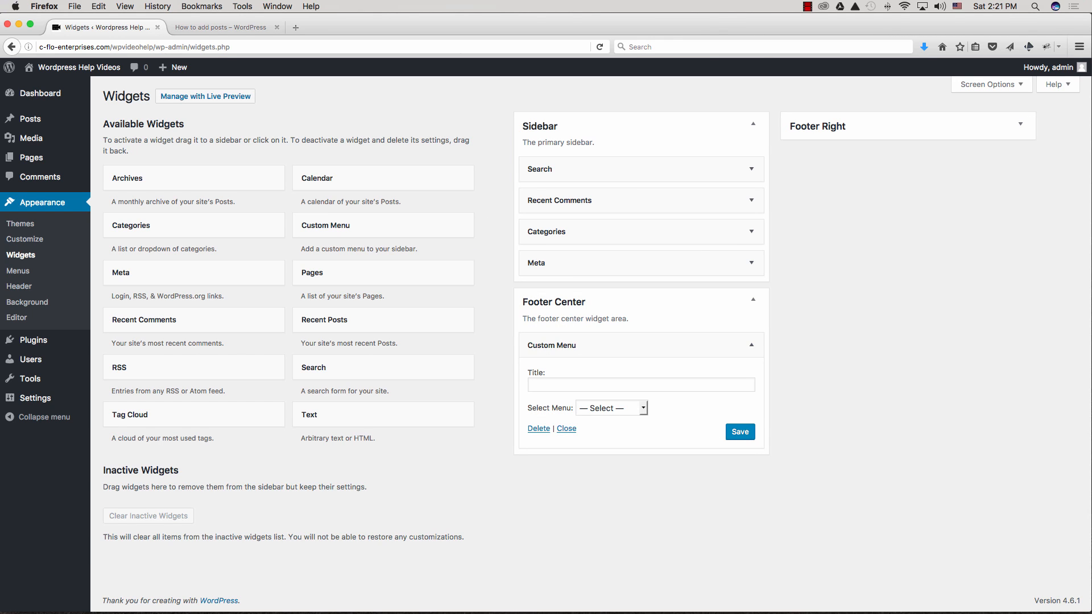
# Title the Custom Menu widget "WP Video Help Menu", assign it the WP Video Help menu, and save it
pyautogui.click(554, 385)
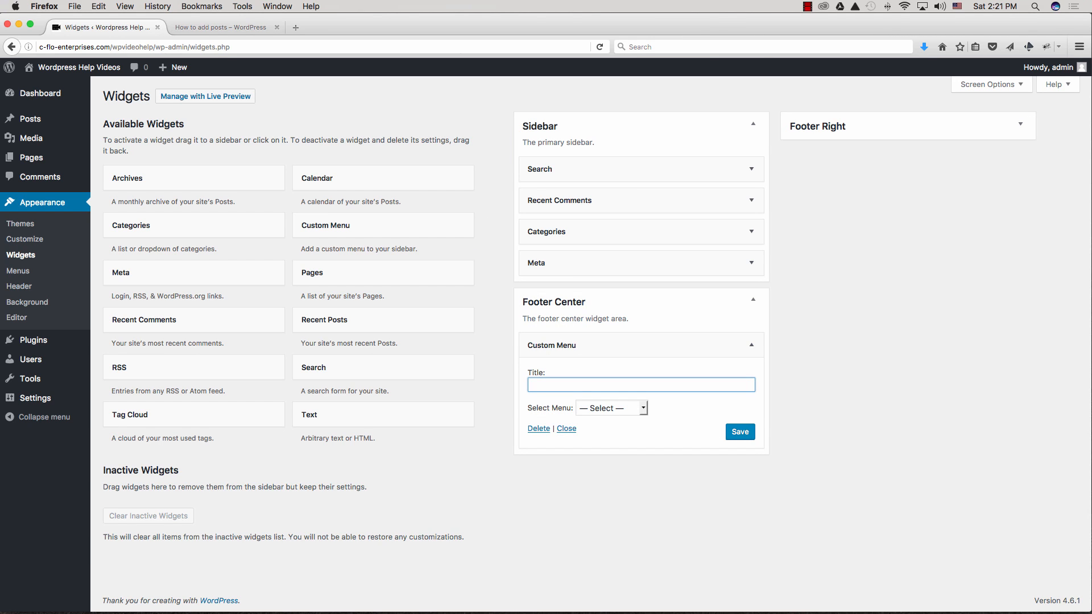
pyautogui.write('WP')
pyautogui.write('Video Help Menu')
pyautogui.click(612, 409)
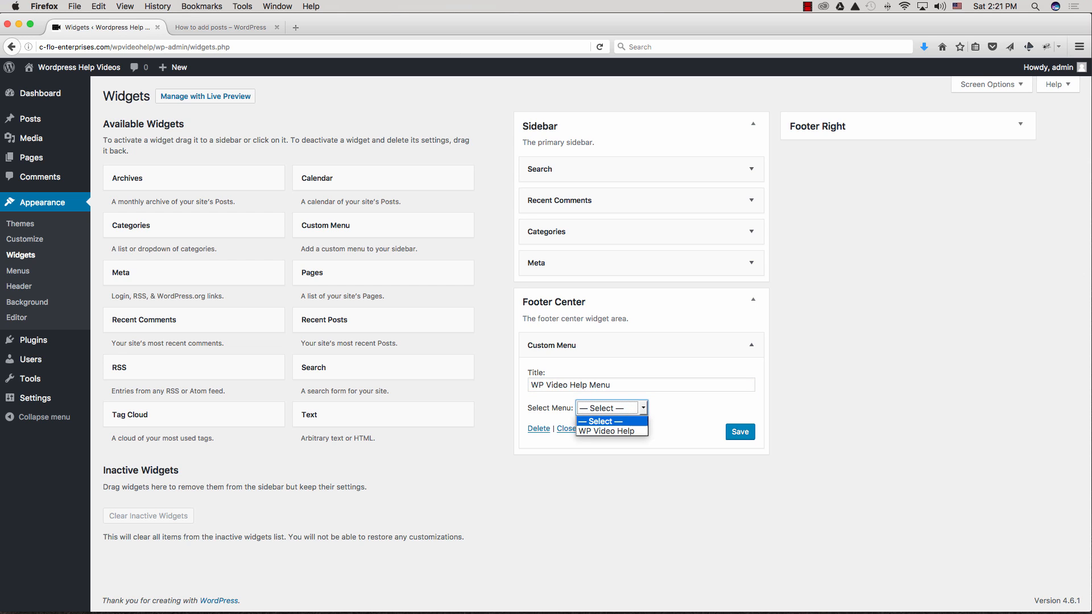
pyautogui.click(606, 431)
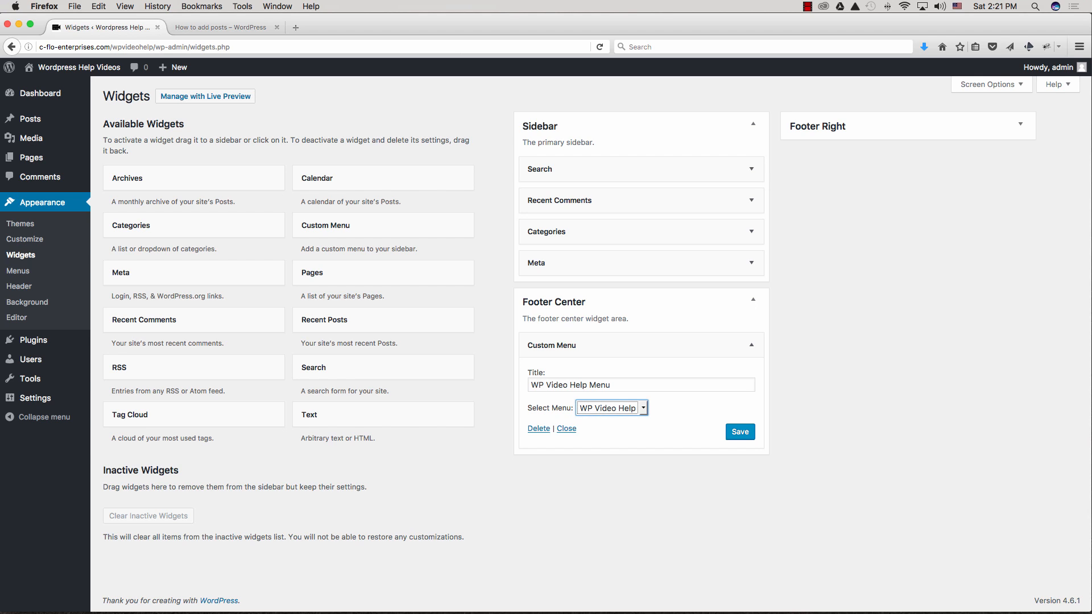
pyautogui.click(740, 432)
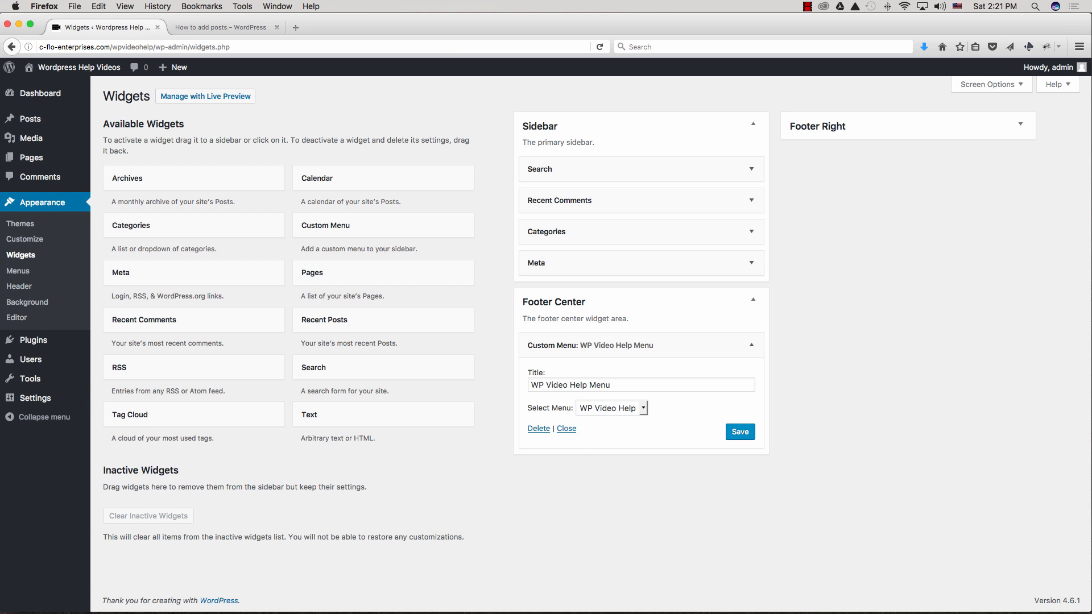
# Add a Search widget to the Footer Right area, title it "Search Site", and save it
pyautogui.click(1020, 125)
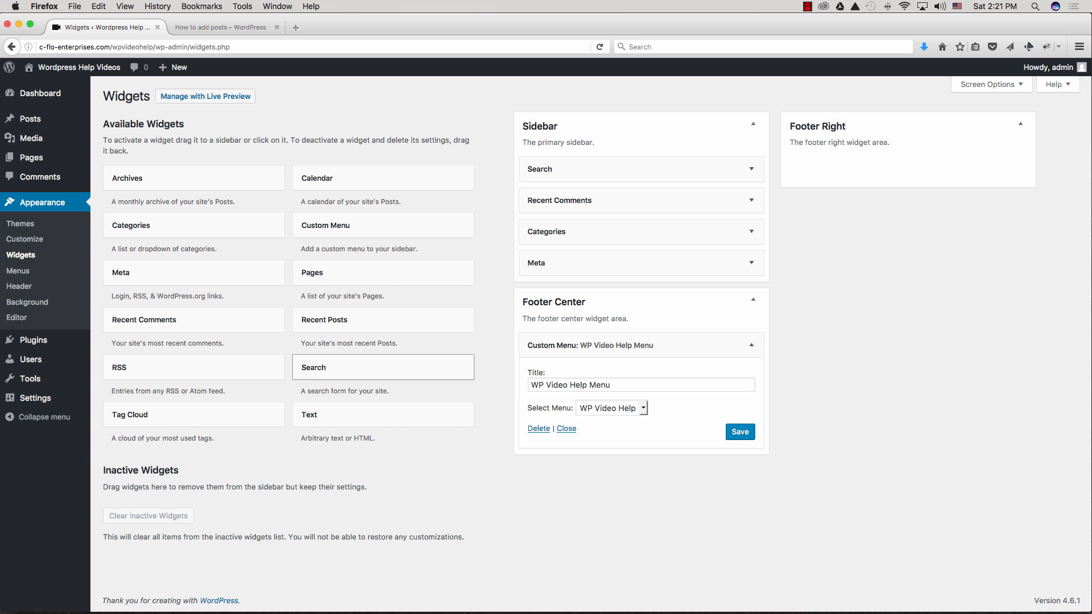
pyautogui.moveTo(375, 367); pyautogui.dragTo(817, 169)
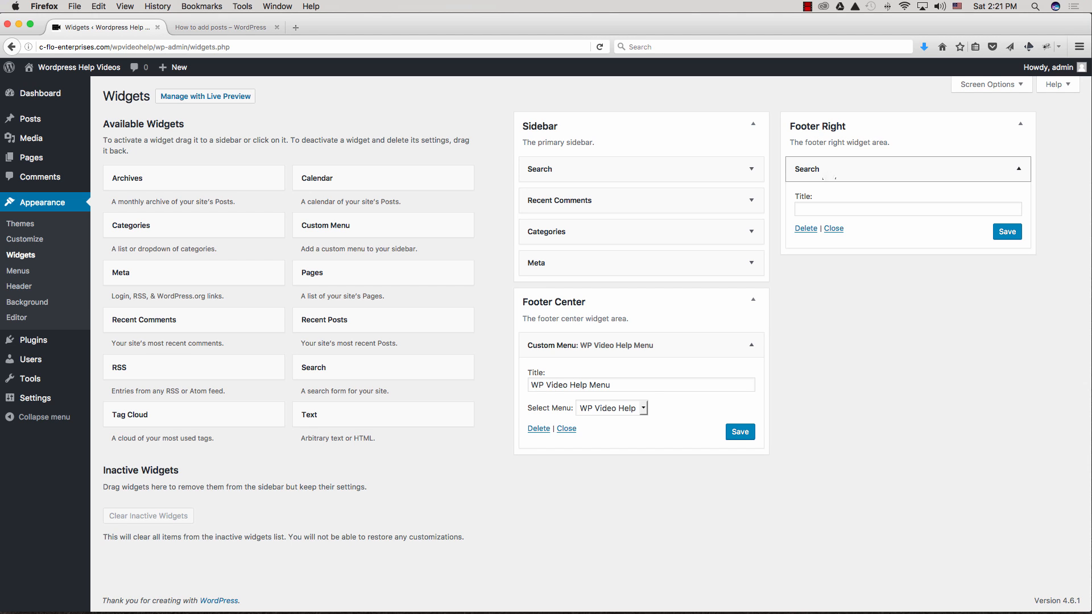
pyautogui.click(798, 209)
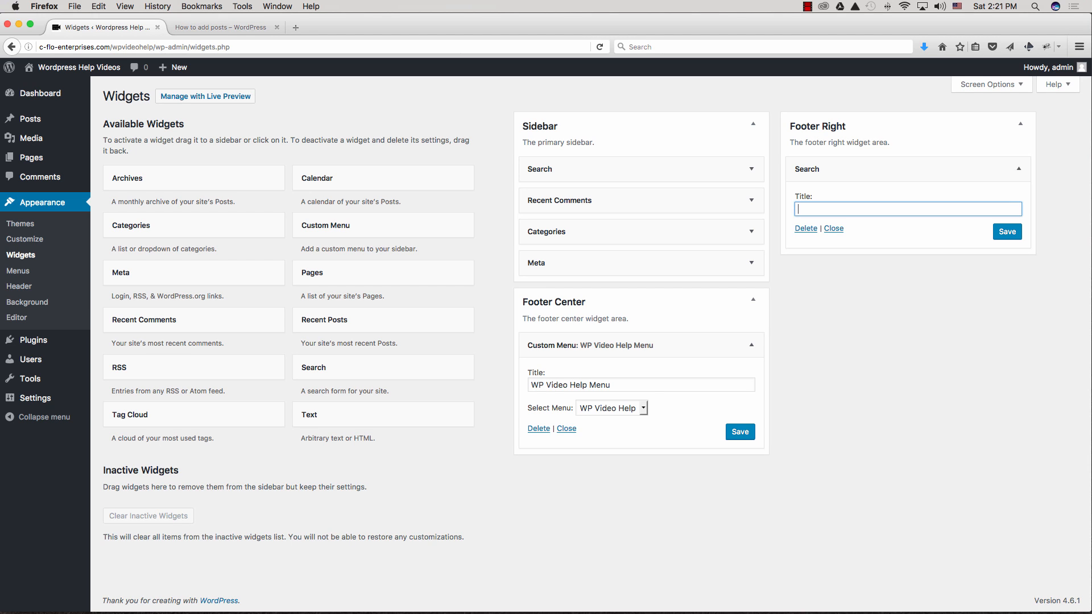
pyautogui.write('Search Site')
pyautogui.press('Return')
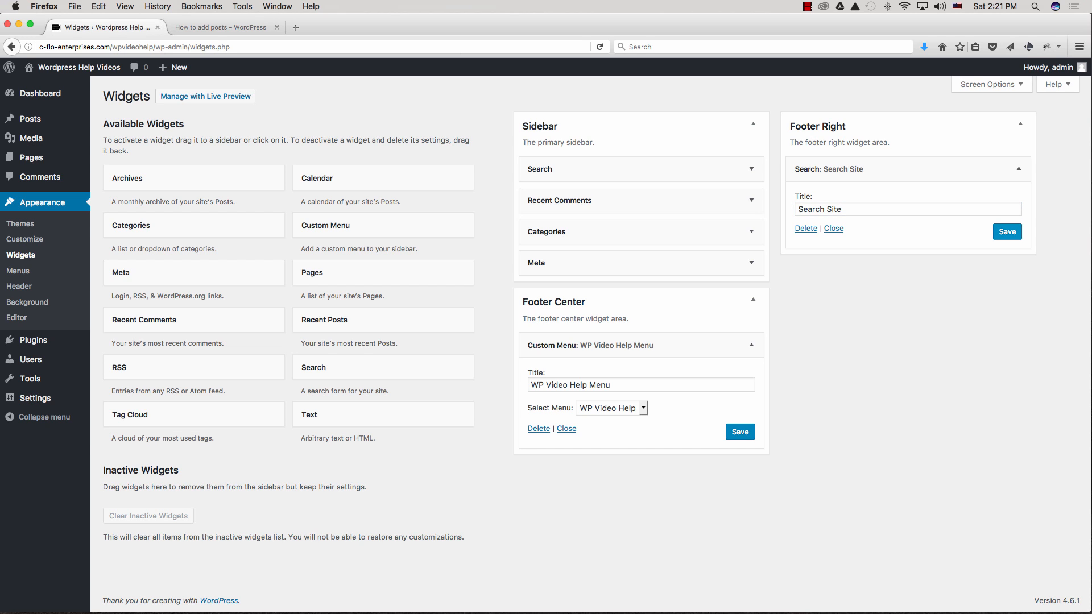
pyautogui.click(1007, 232)
# Reload the live "How to add posts" page and examine its sidebar widgets and the center and right footer widgets
pyautogui.click(221, 28)
pyautogui.click(599, 47)
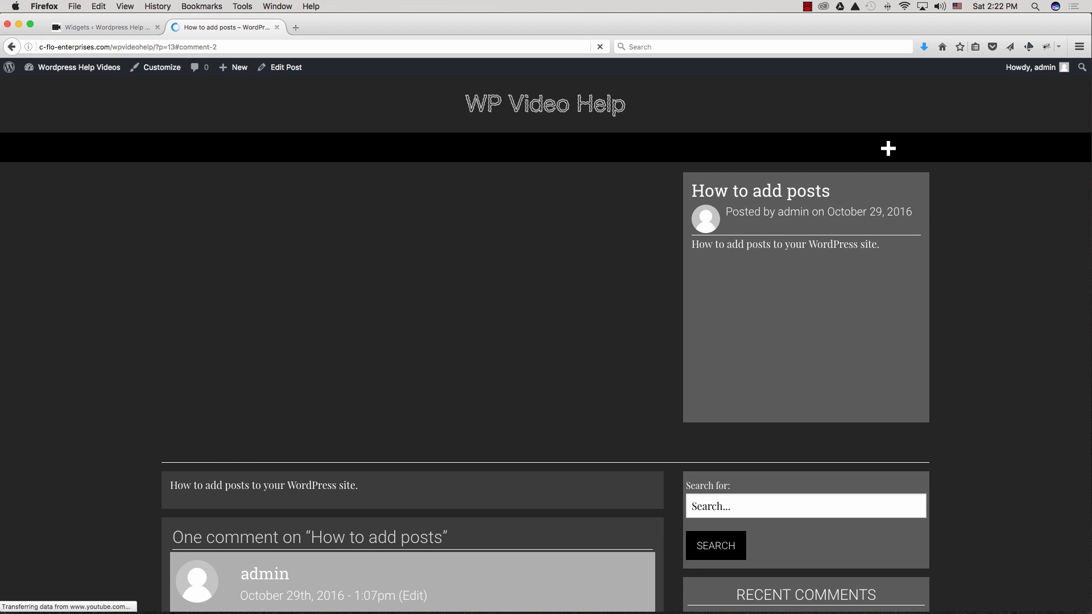
pyautogui.scroll(-8, 546, 341)
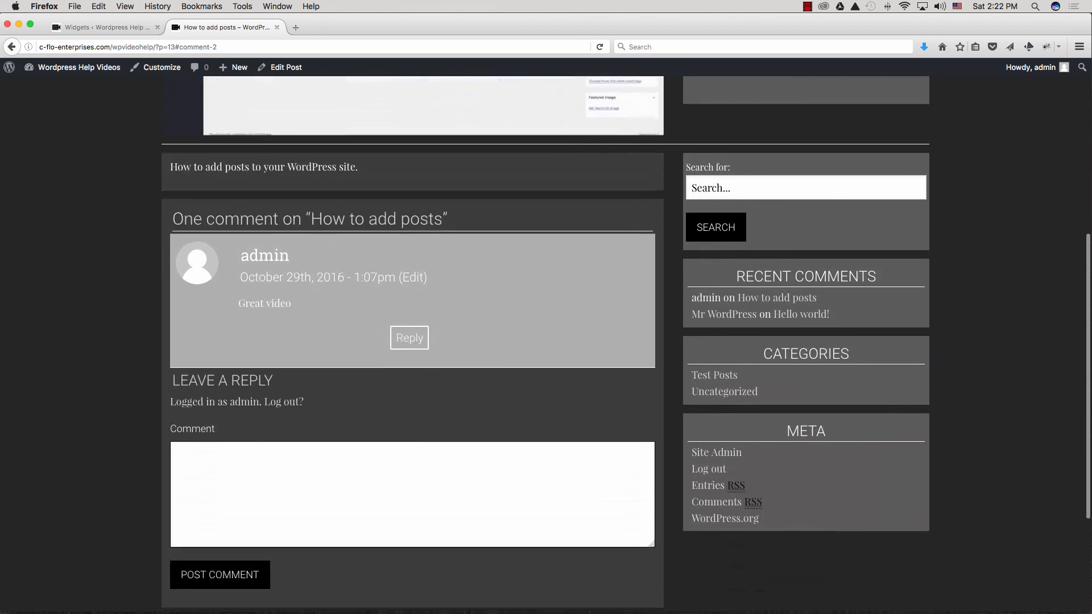
pyautogui.scroll(3, 546, 341)
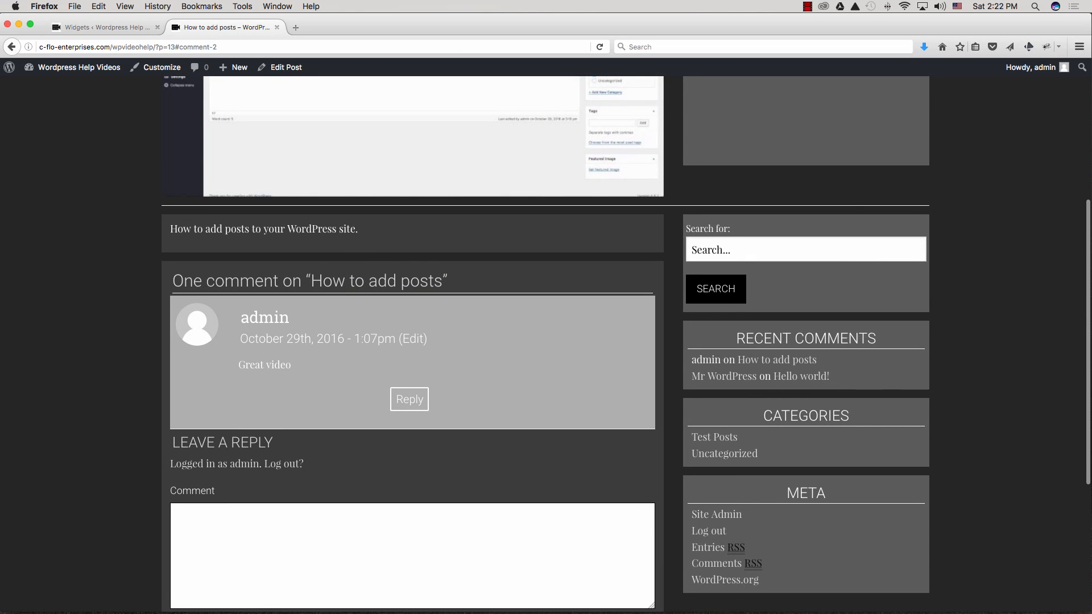
pyautogui.scroll(-4, 546, 342)
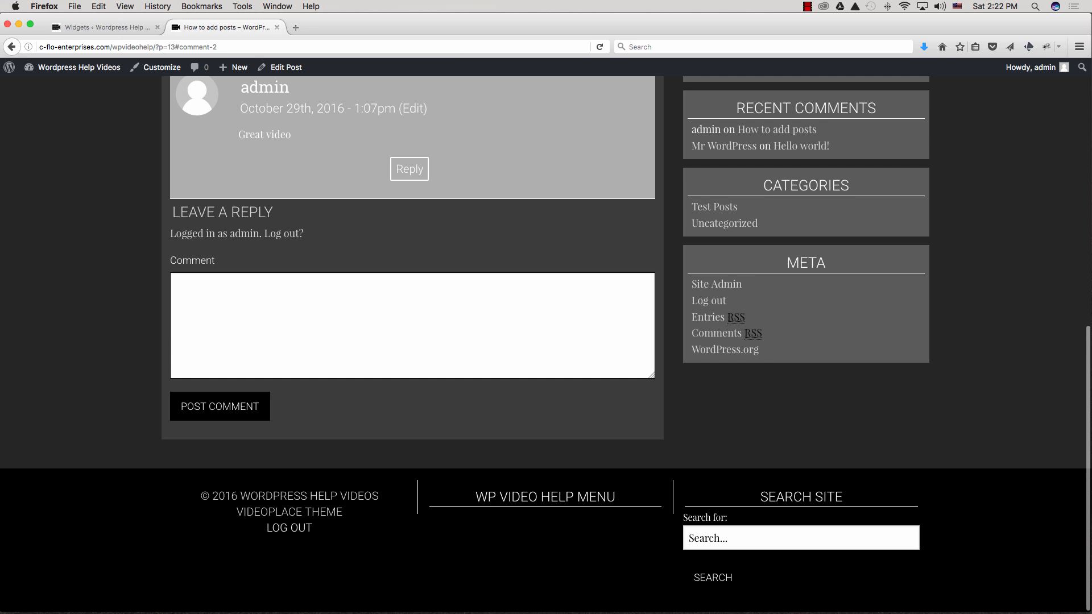
pyautogui.scroll(1, 546, 341)
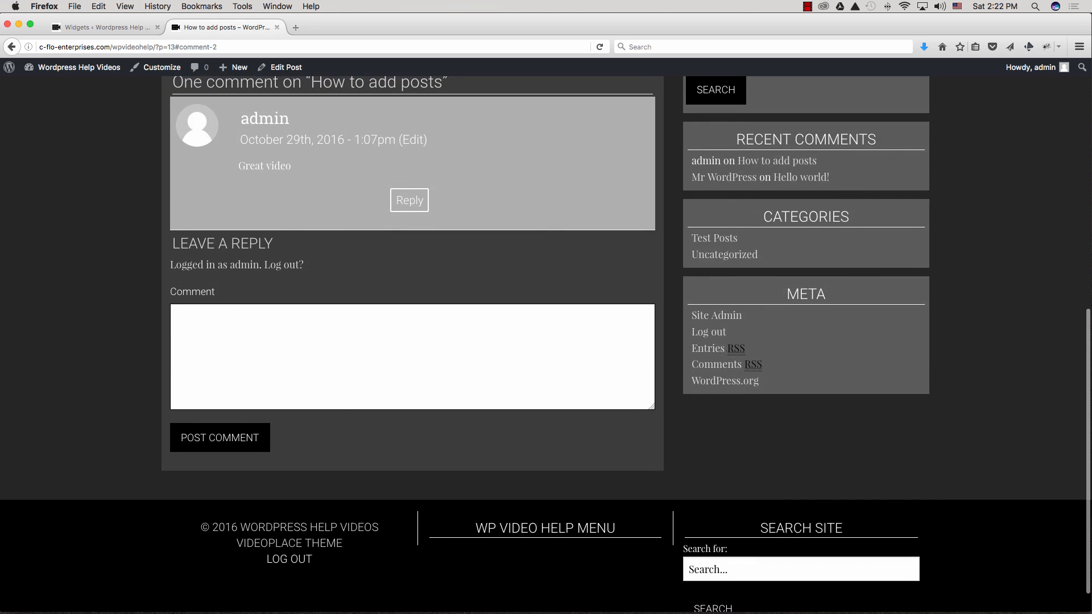
pyautogui.scroll(4, 546, 341)
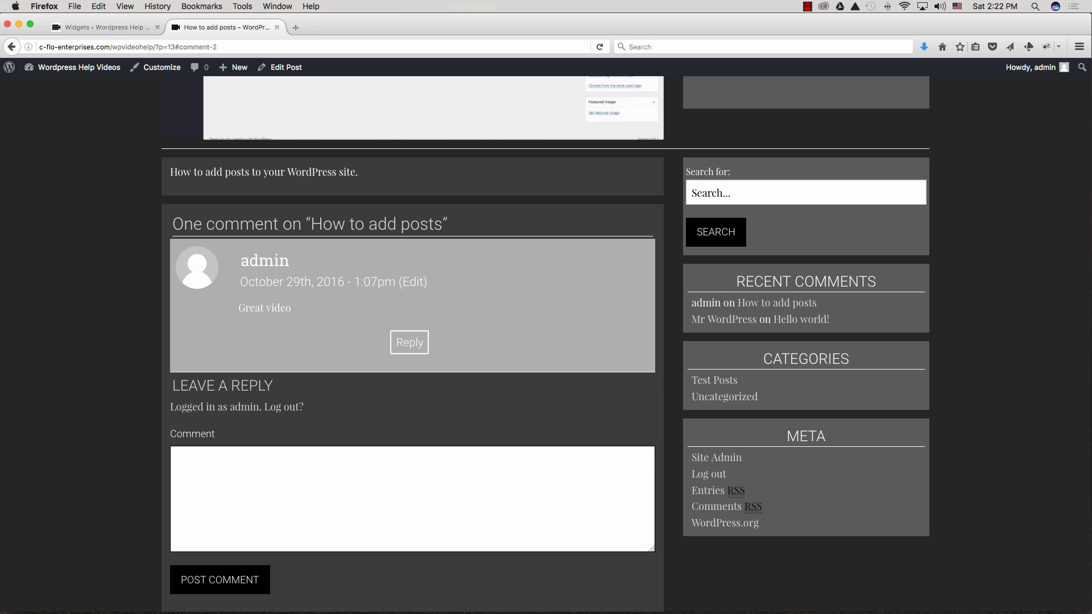
pyautogui.scroll(-5, 546, 341)
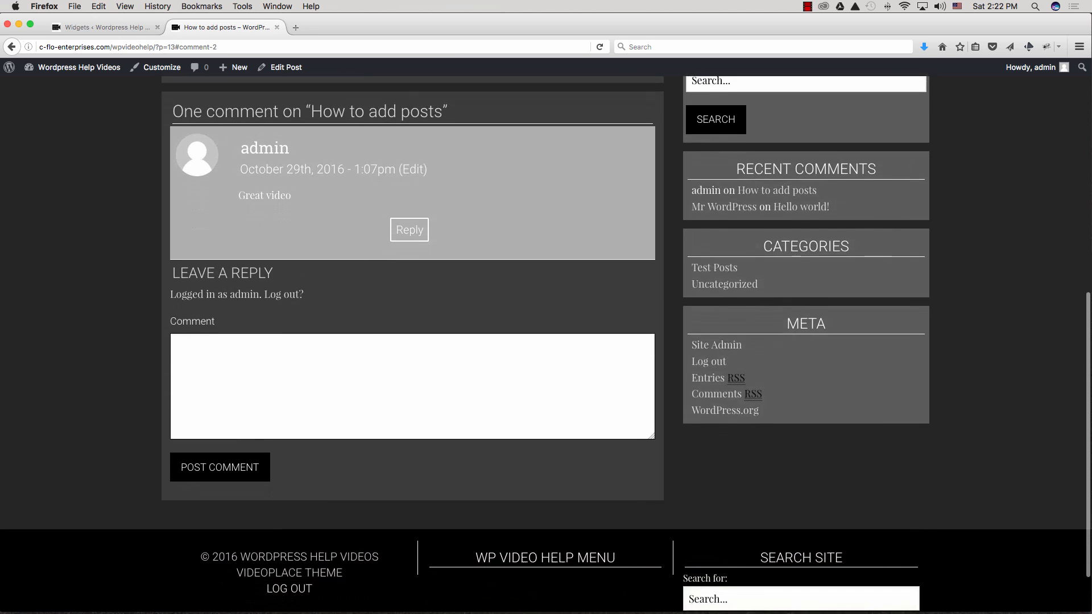
pyautogui.scroll(4, 546, 342)
pyautogui.scroll(8, 545, 341)
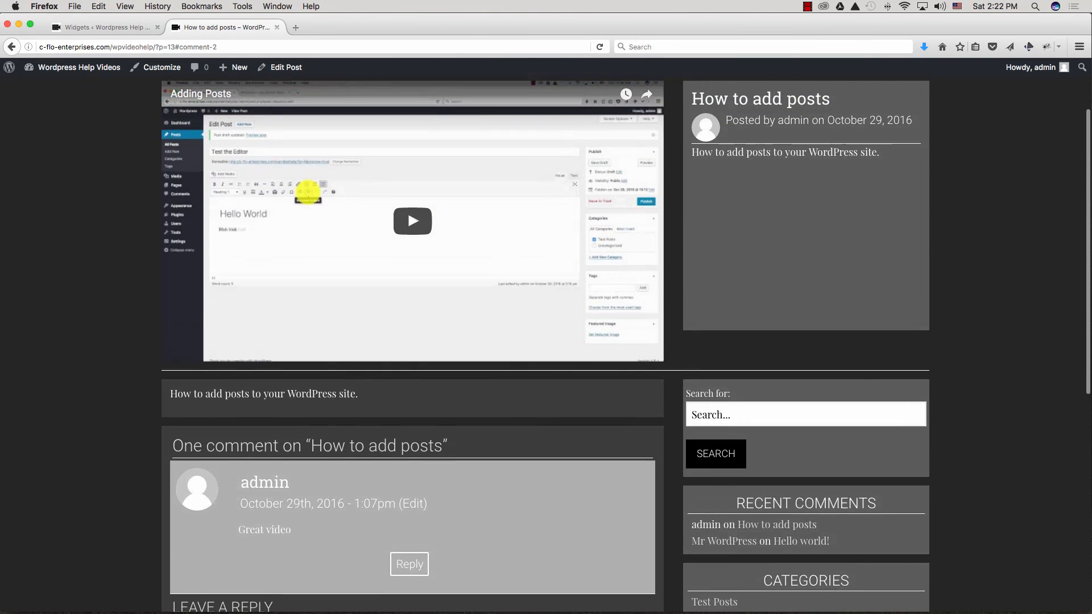
pyautogui.scroll(-10, 546, 341)
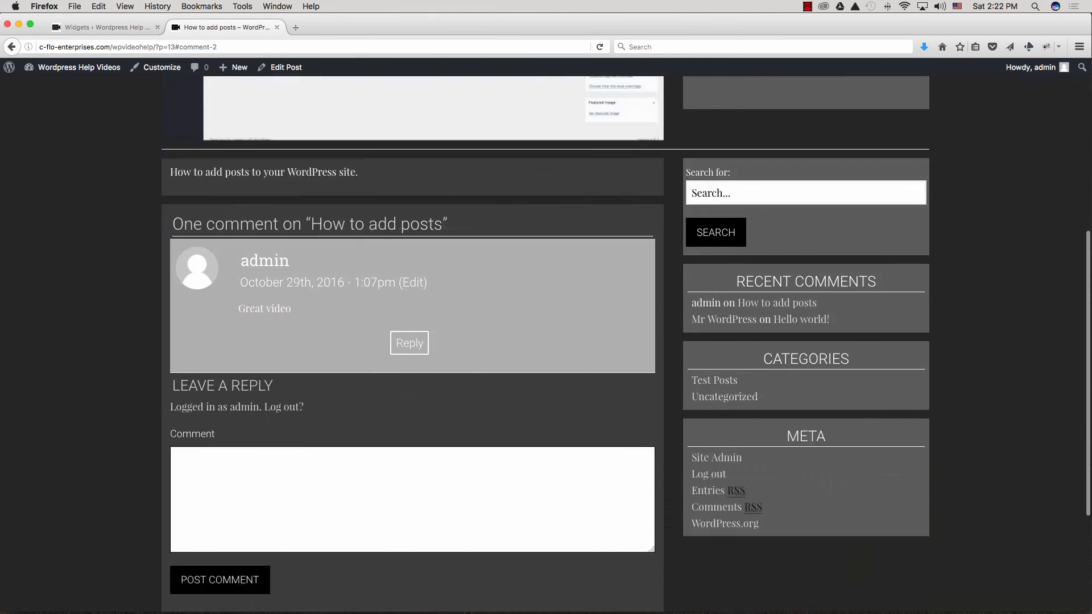
pyautogui.scroll(10, 546, 341)
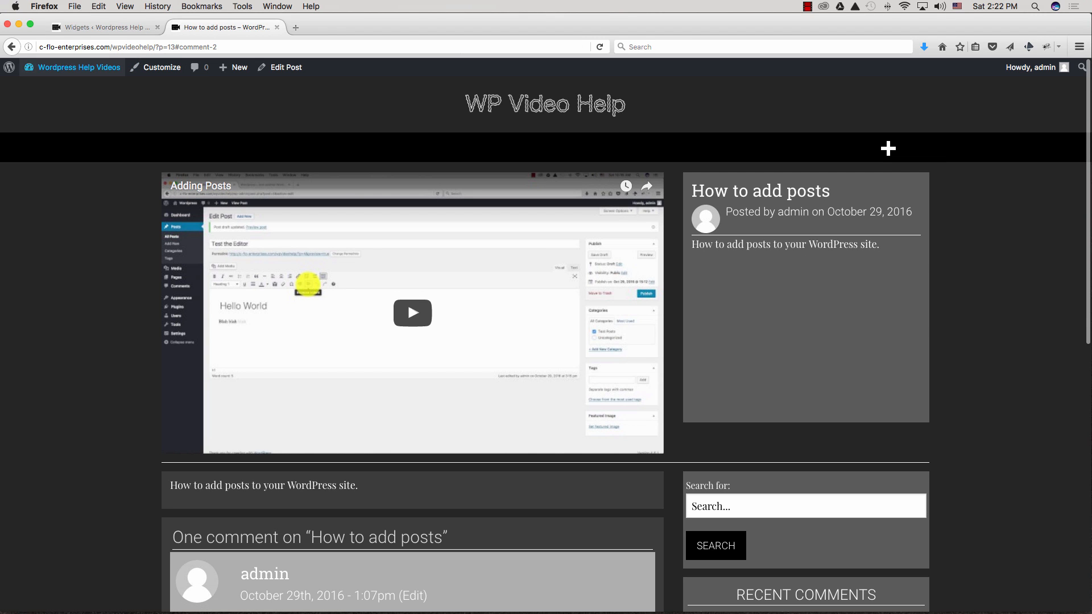
# Return to the site admin, open the Menus page, and add the About WordPress Video Help page to the WP Video Help menu
pyautogui.click(107, 28)
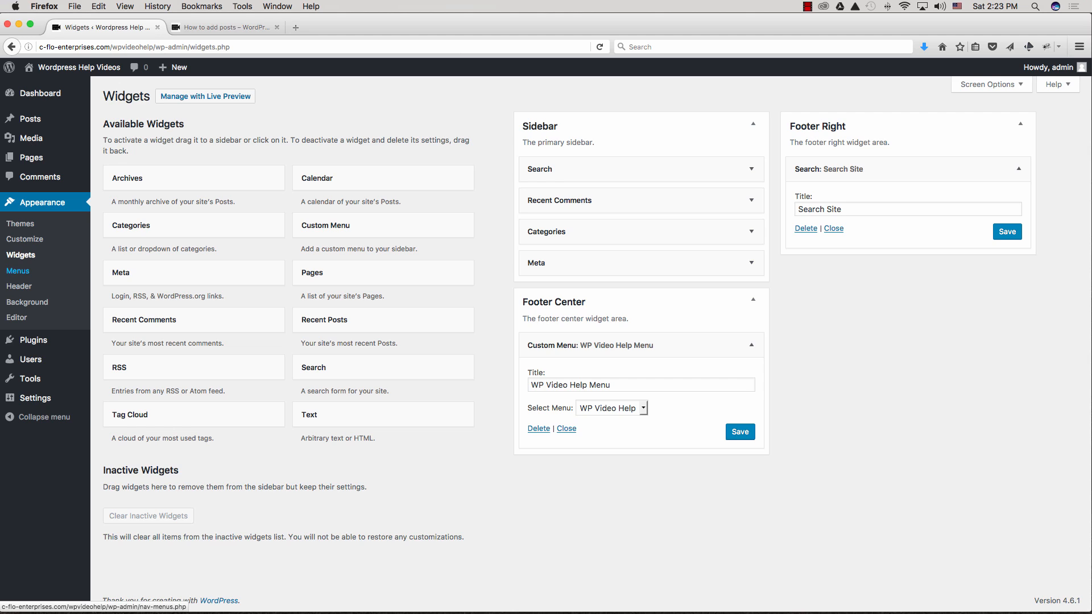
pyautogui.click(18, 271)
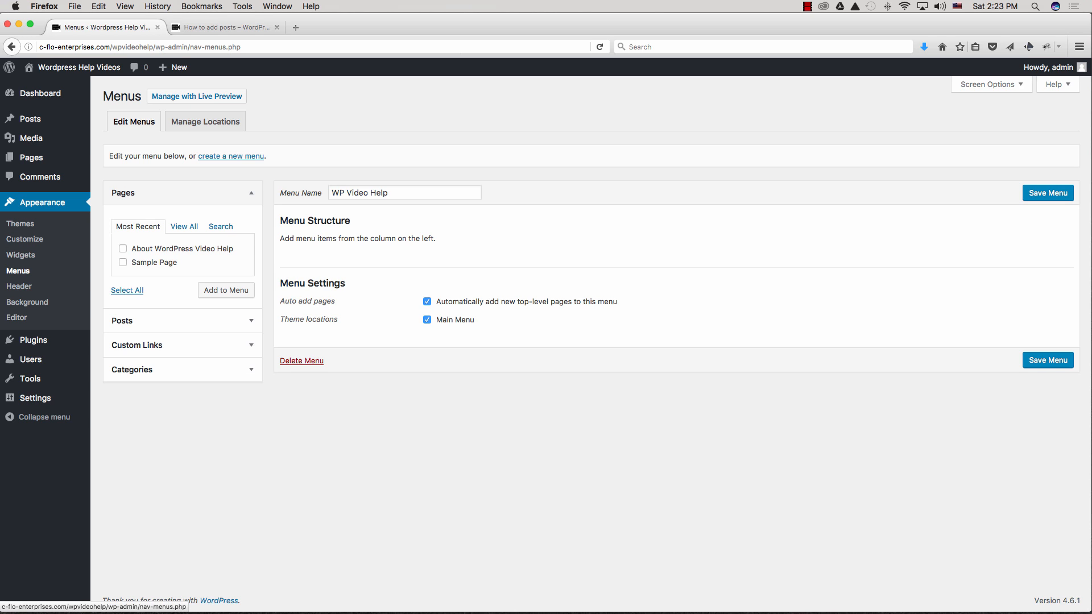
pyautogui.click(123, 249)
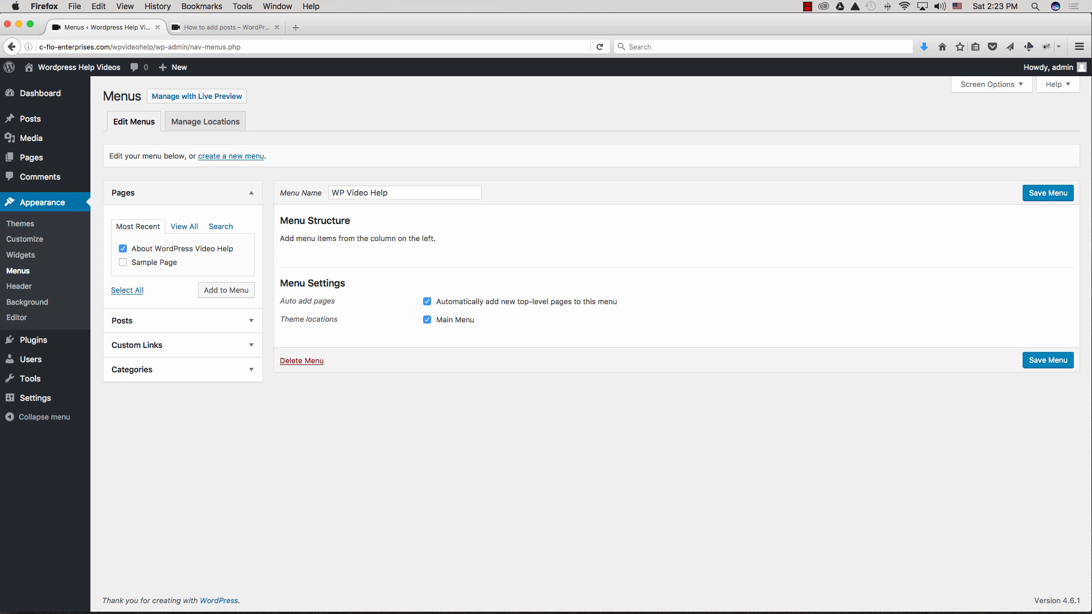
pyautogui.click(226, 290)
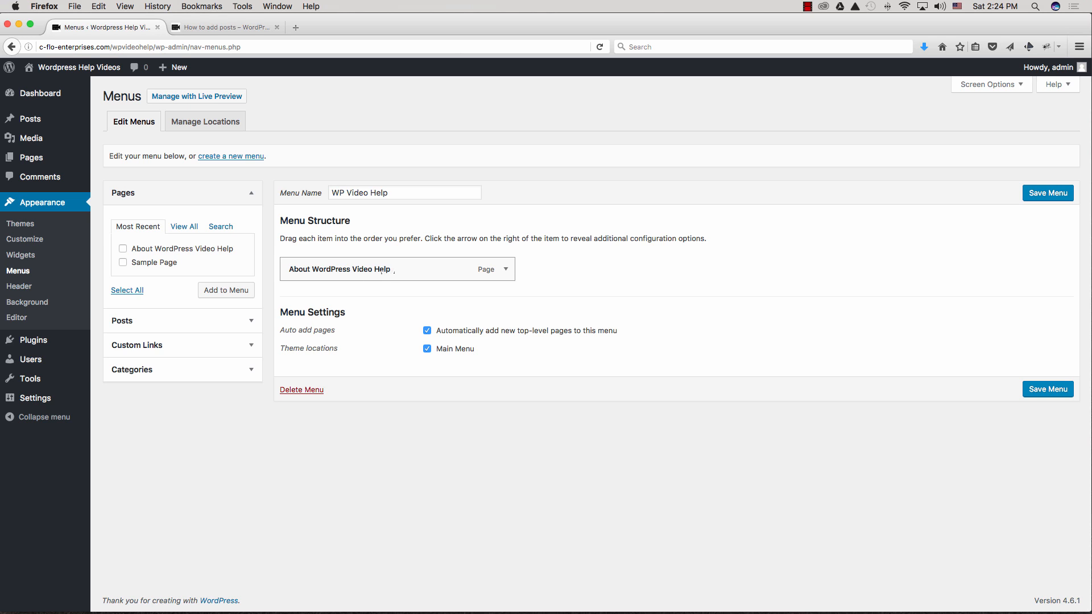
# Check the Posts, Custom Links and Categories sources for menu items, and add Sample Page from Pages to the WP Video Help menu
pyautogui.click(143, 320)
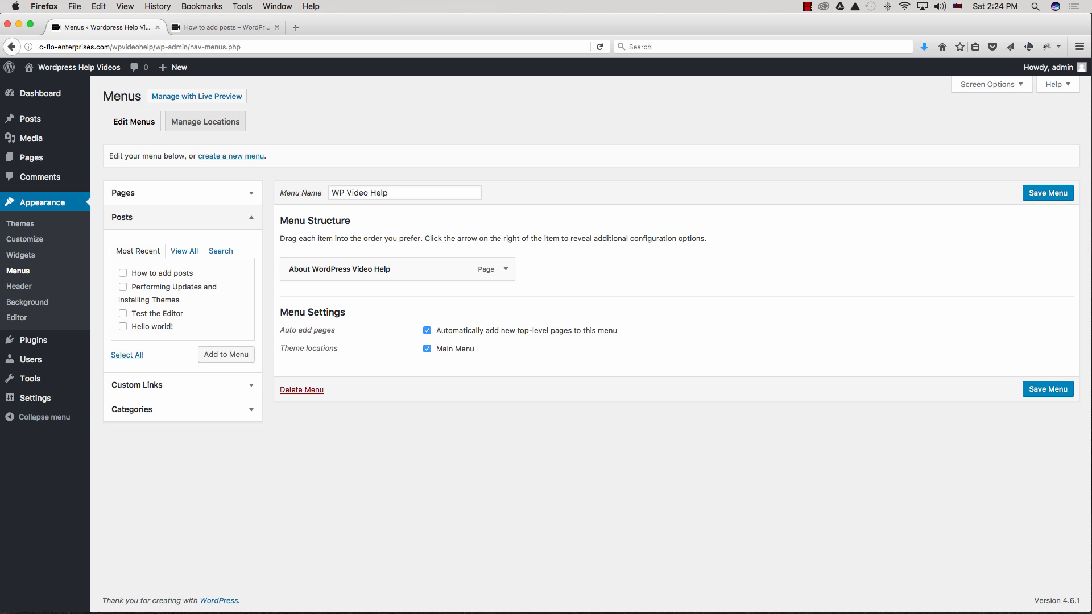
pyautogui.click(137, 385)
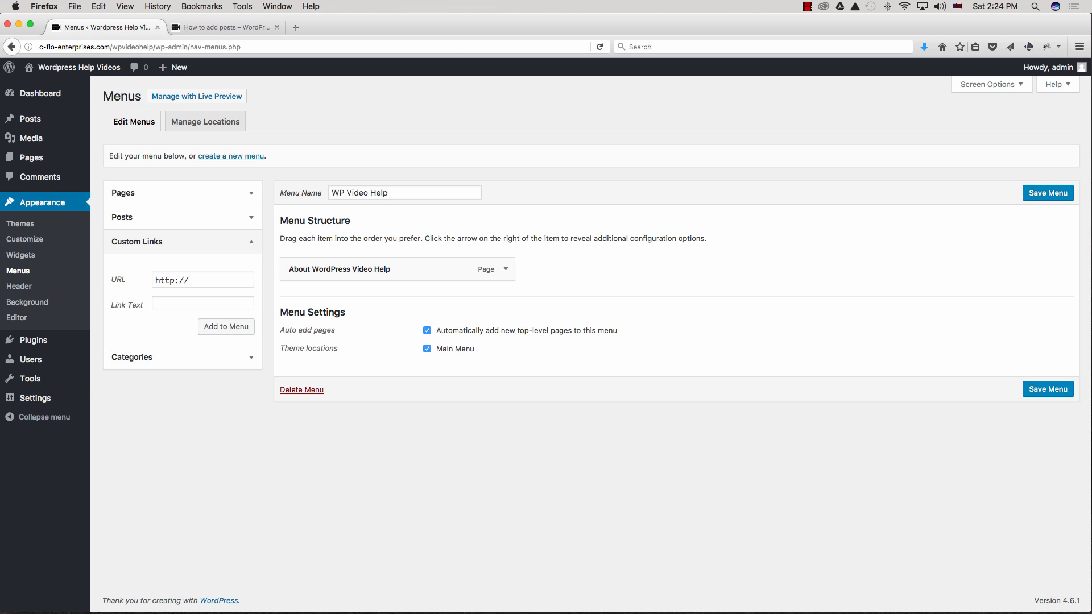
pyautogui.click(132, 357)
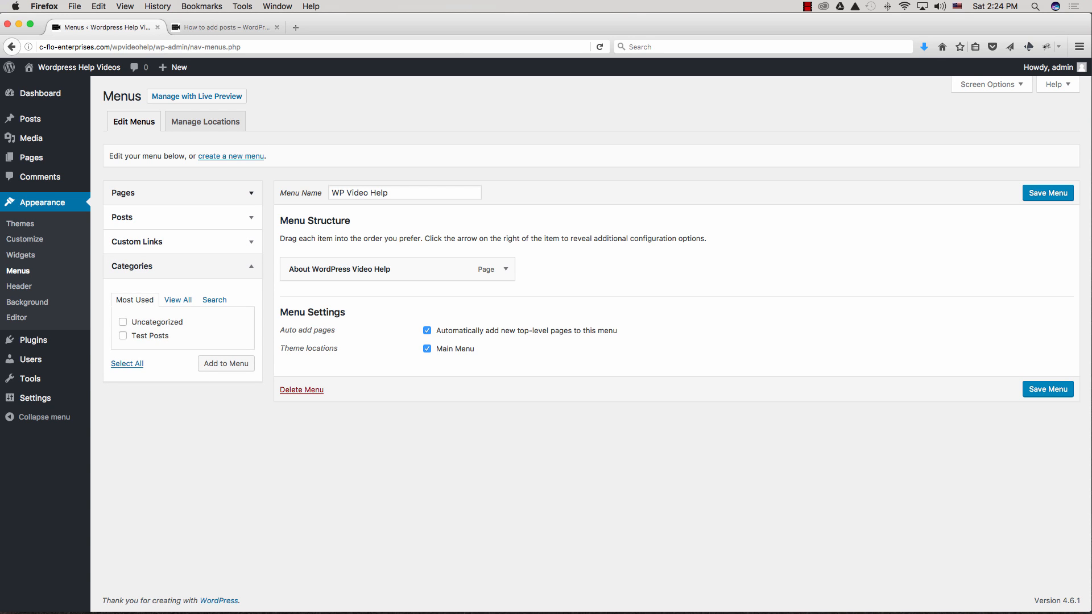
pyautogui.click(183, 193)
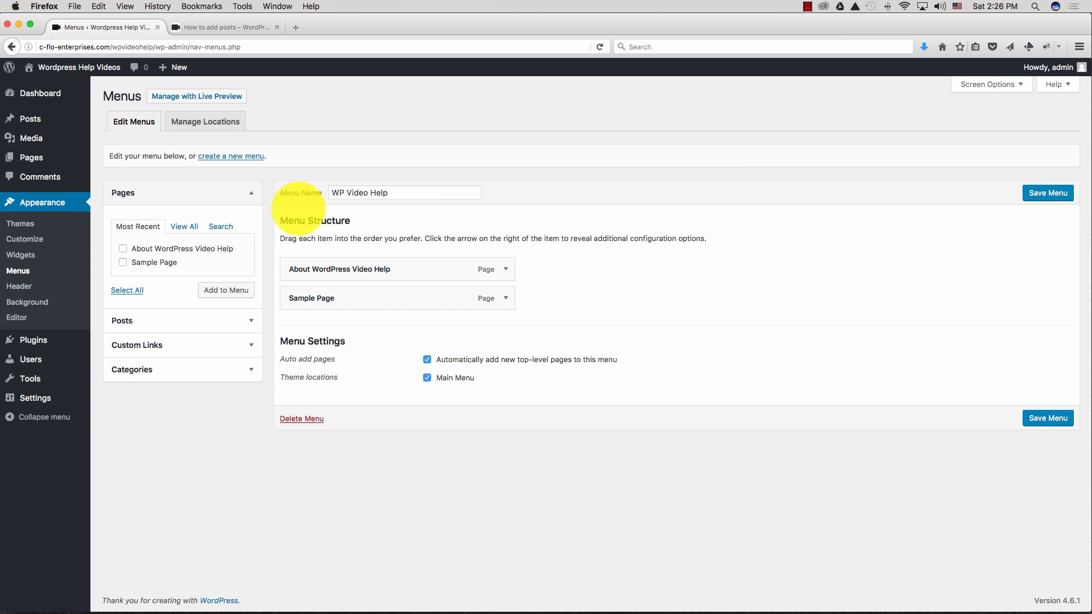
# Reload the live "How to add posts" page and examine the footer menu area and the expandable plus menu in the header bar
pyautogui.click(212, 27)
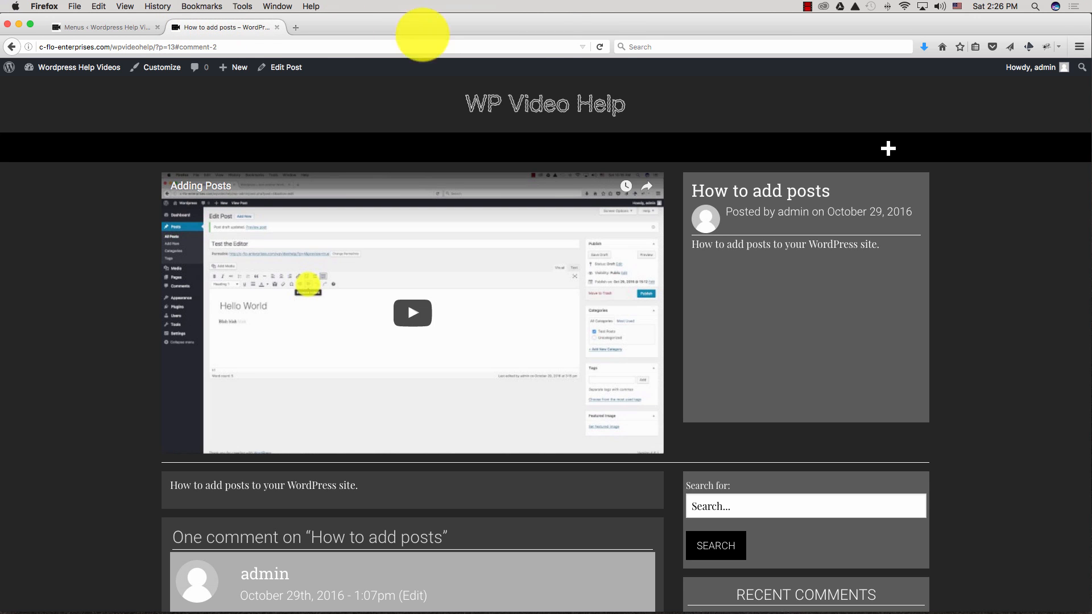
pyautogui.click(599, 46)
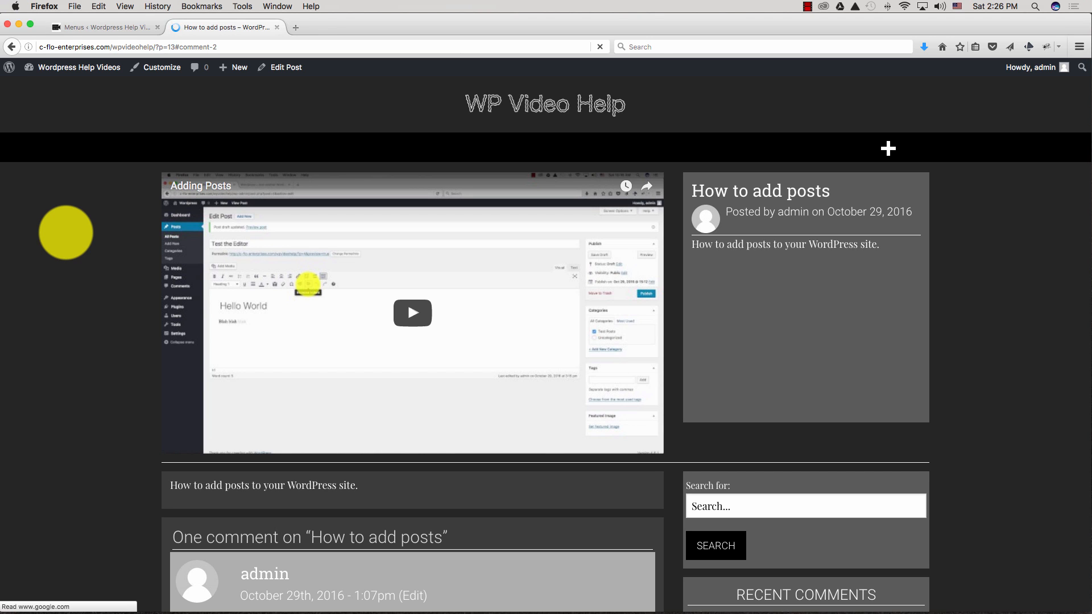
pyautogui.scroll(-10, 66, 232)
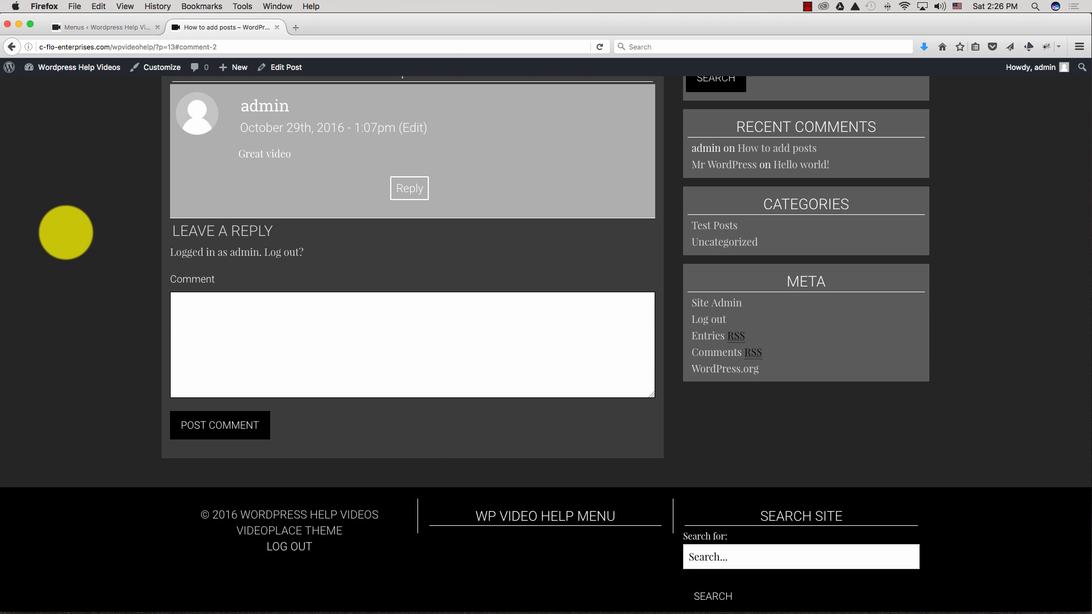
pyautogui.scroll(-1, 513, 526)
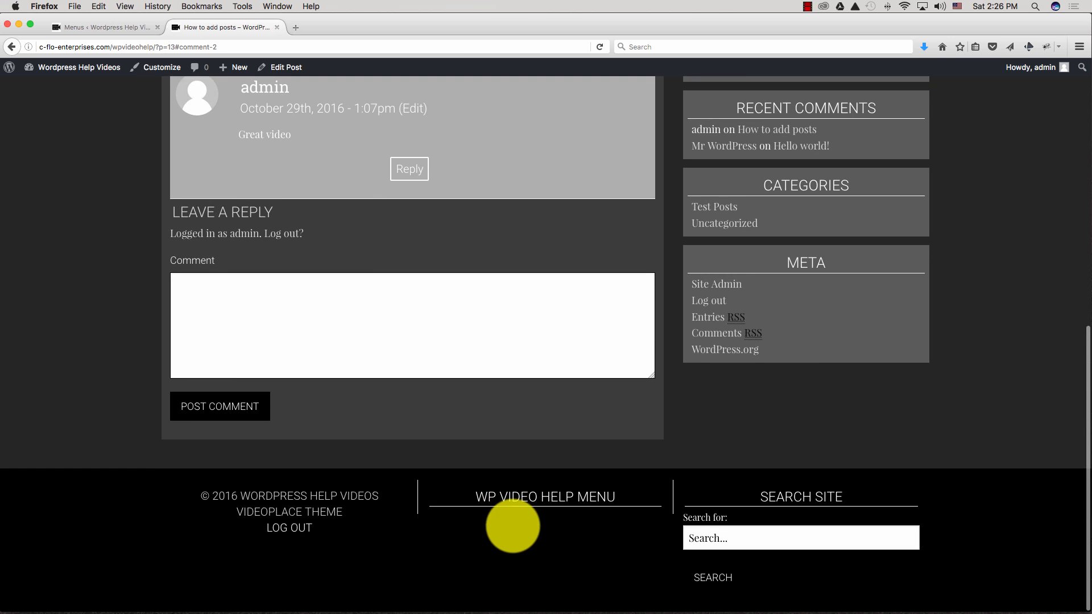
pyautogui.scroll(10, 512, 526)
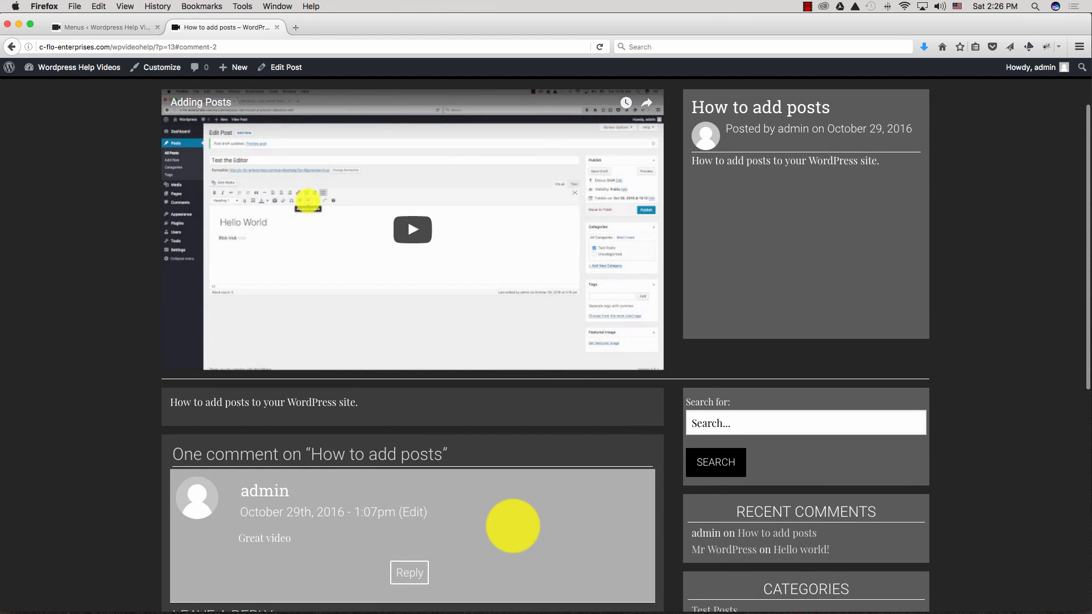
pyautogui.scroll(3, 512, 526)
pyautogui.scroll(-12, 513, 526)
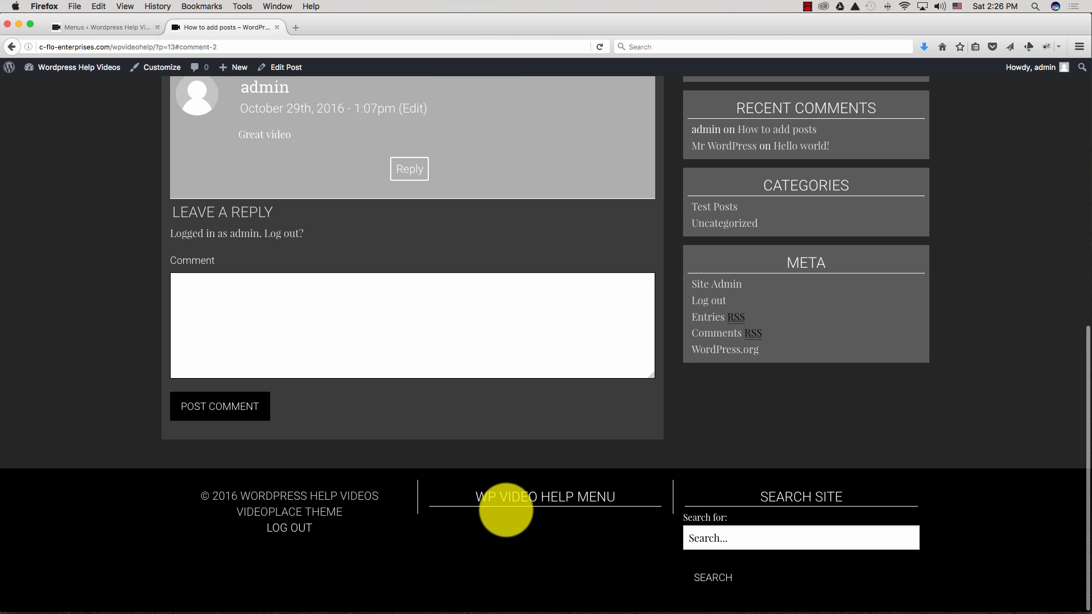
pyautogui.scroll(8, 489, 537)
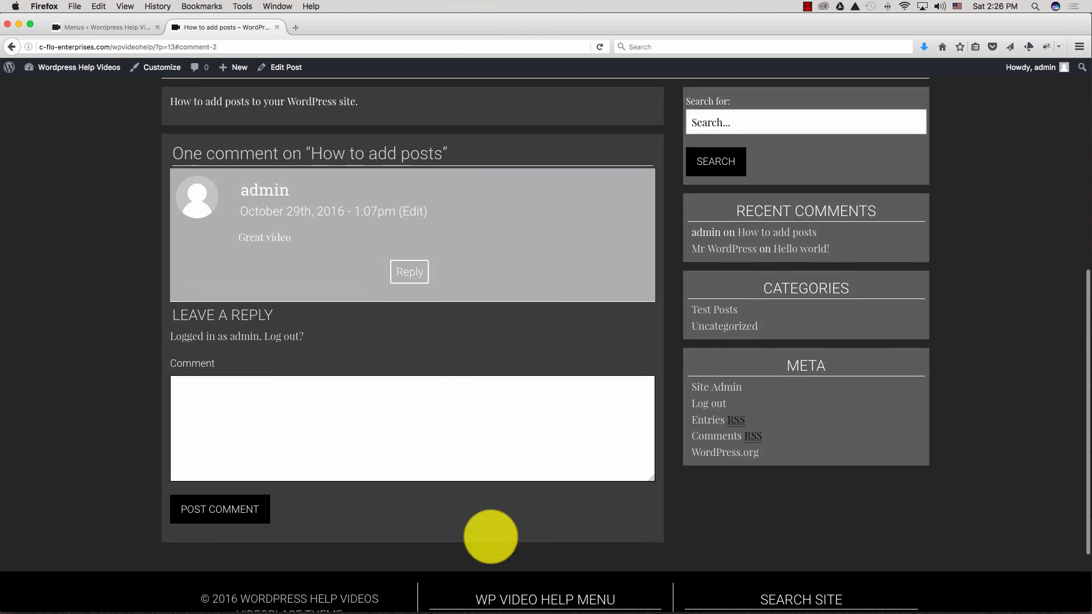
pyautogui.scroll(4, 491, 536)
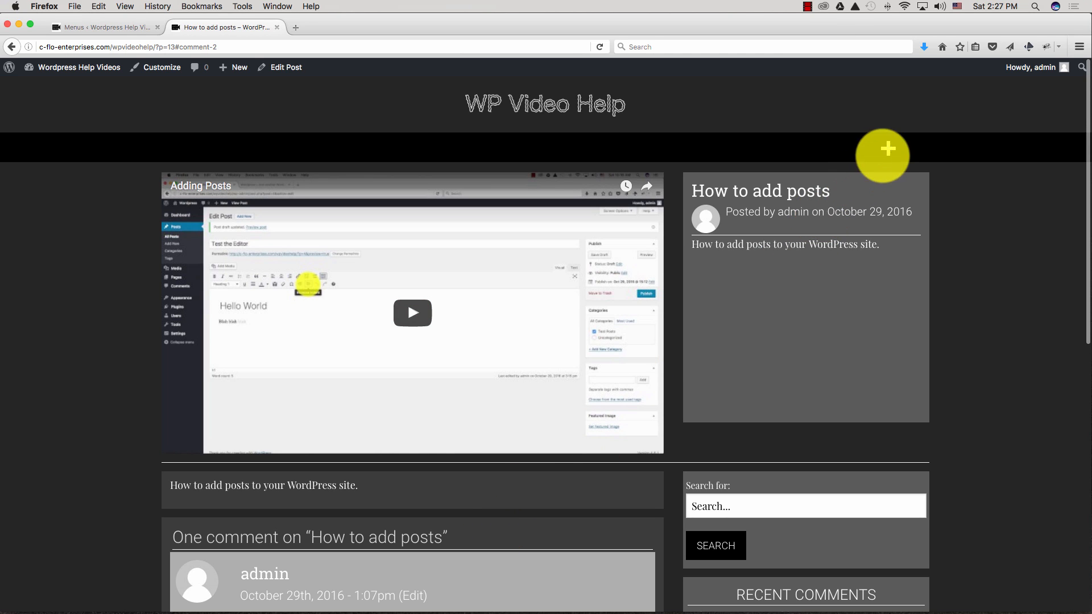
pyautogui.click(885, 148)
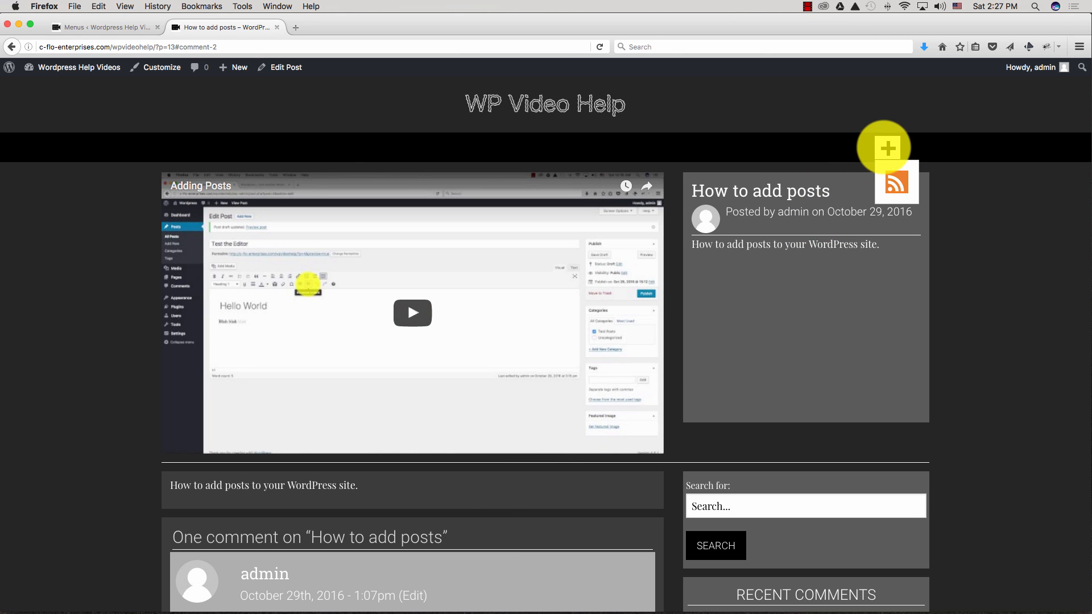
pyautogui.click(93, 218)
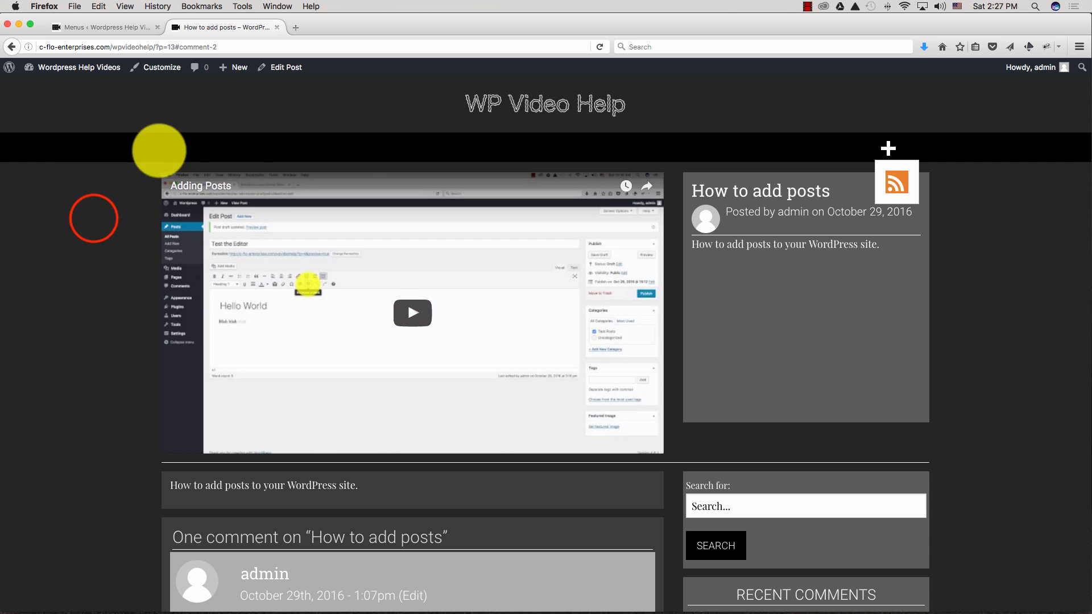
pyautogui.scroll(-10, 810, 383)
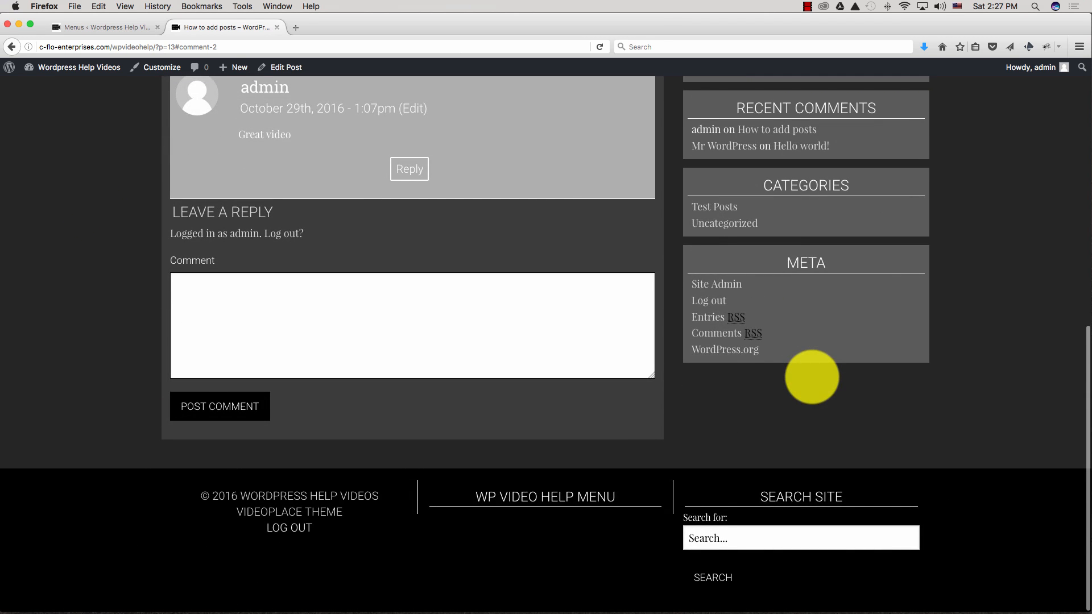
pyautogui.scroll(10, 812, 377)
# Return to the site admin's Menus page, stay on it despite the attempt to open Header, and save the WP Video Help menu
pyautogui.click(91, 27)
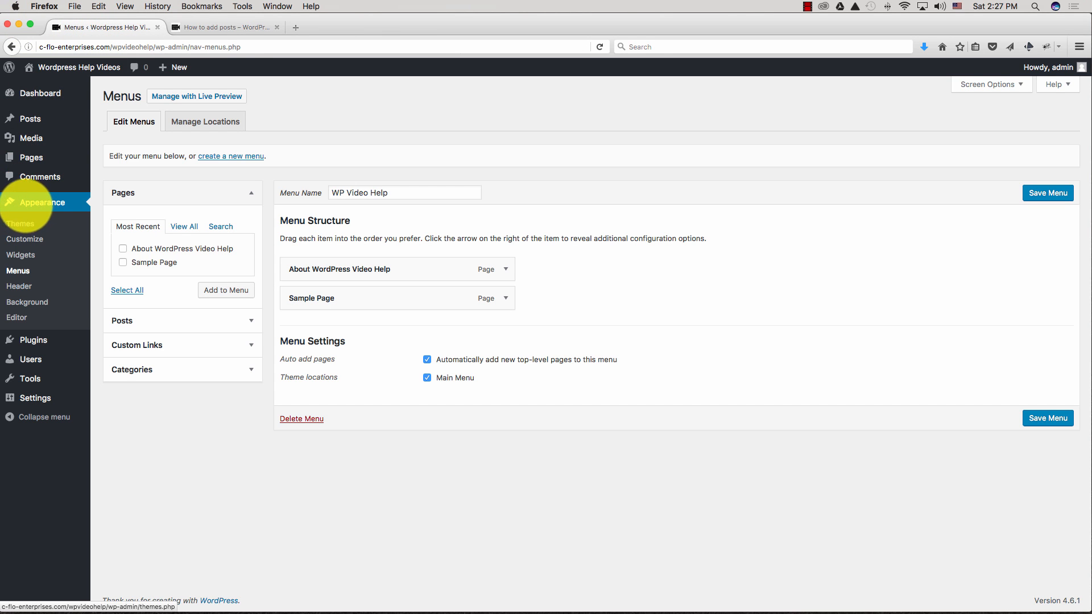
pyautogui.click(21, 286)
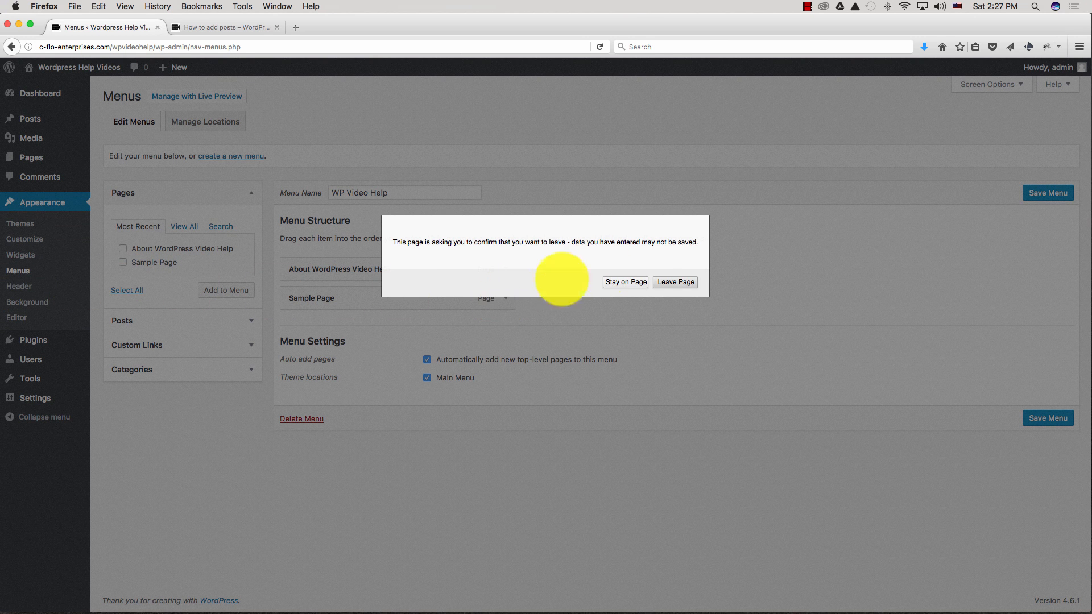
pyautogui.click(625, 282)
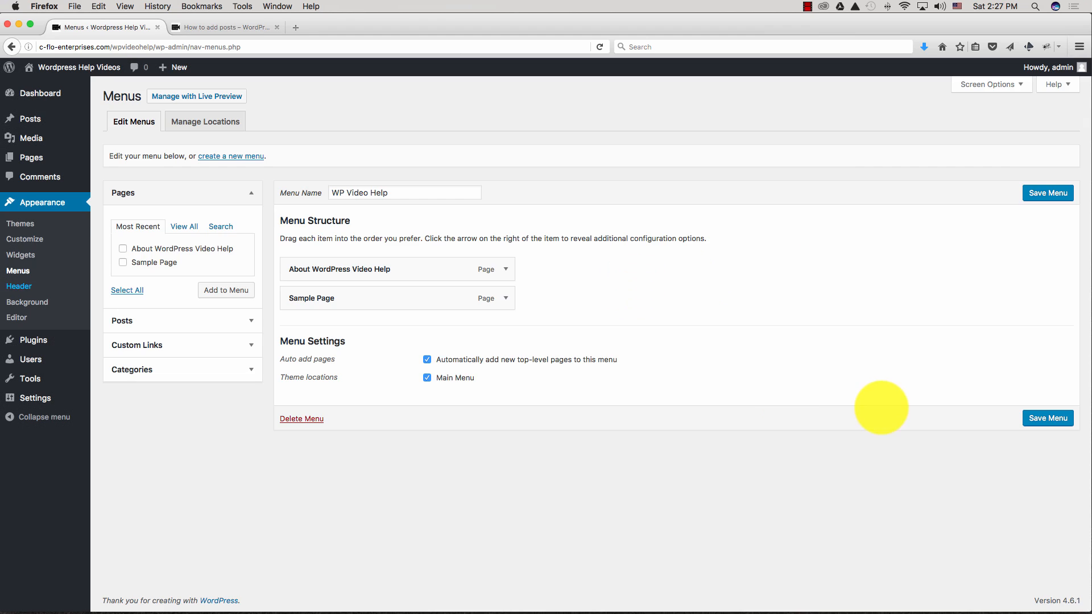
pyautogui.click(1048, 193)
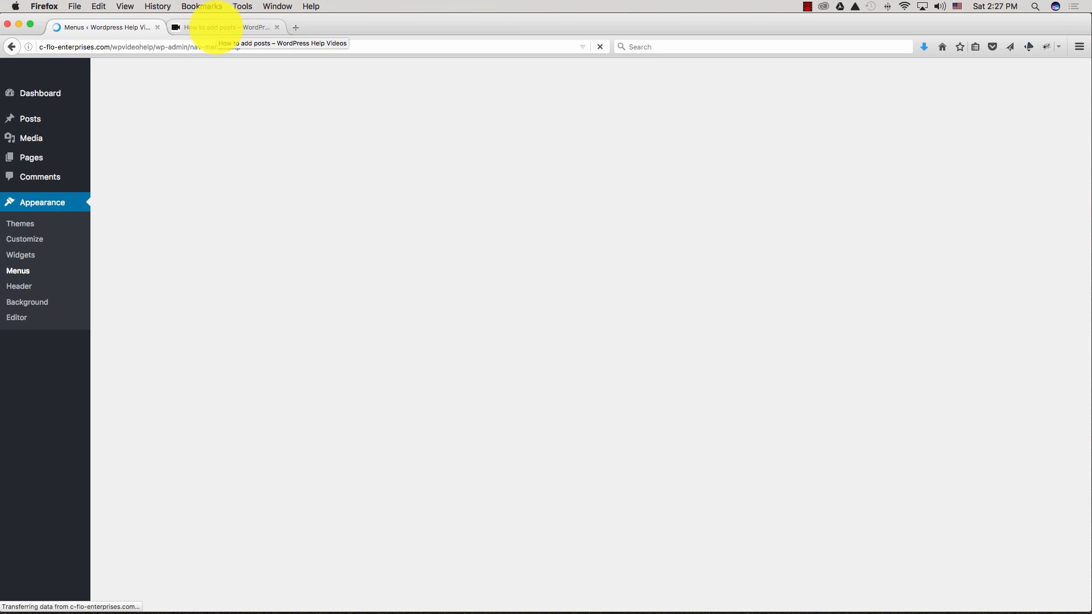
# Reload the live "How to add posts" page and examine the page links in the header bar and in the footer menu
pyautogui.click(216, 27)
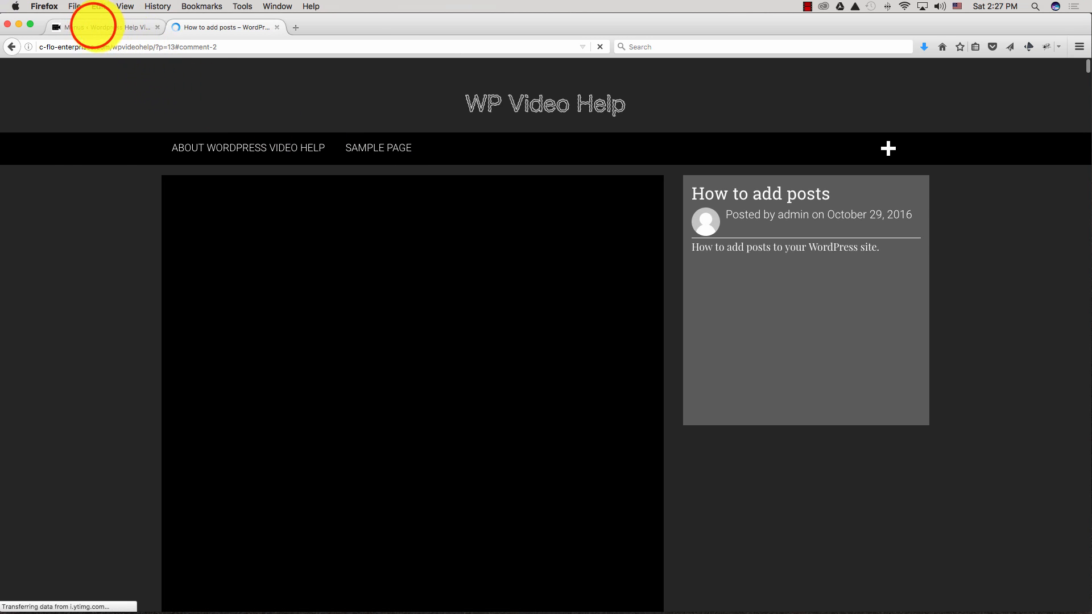
pyautogui.click(93, 26)
pyautogui.click(232, 28)
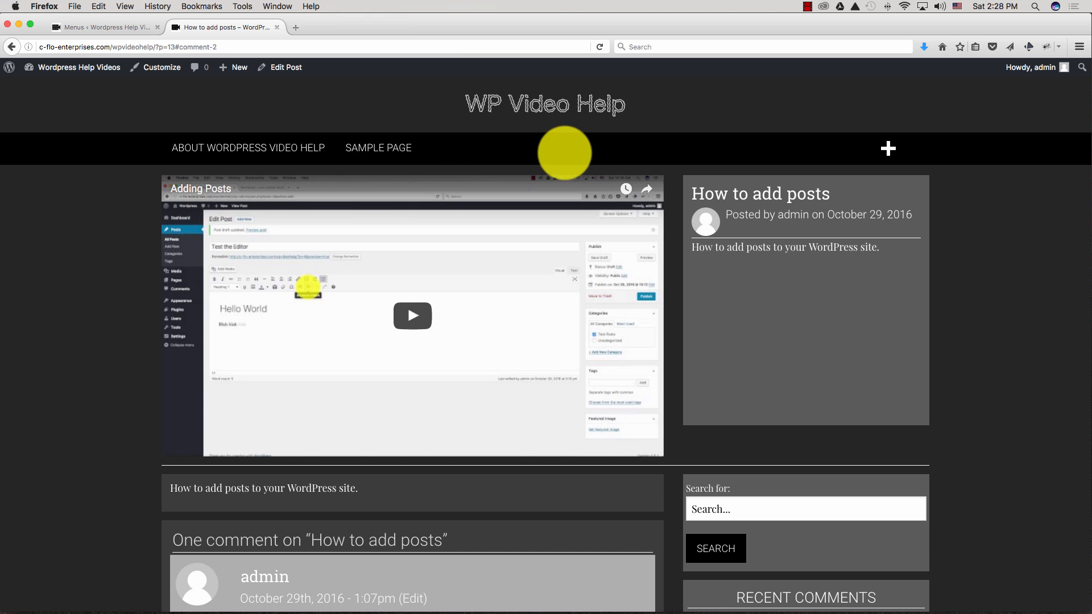
pyautogui.scroll(-5, 161, 162)
pyautogui.scroll(-3, 162, 162)
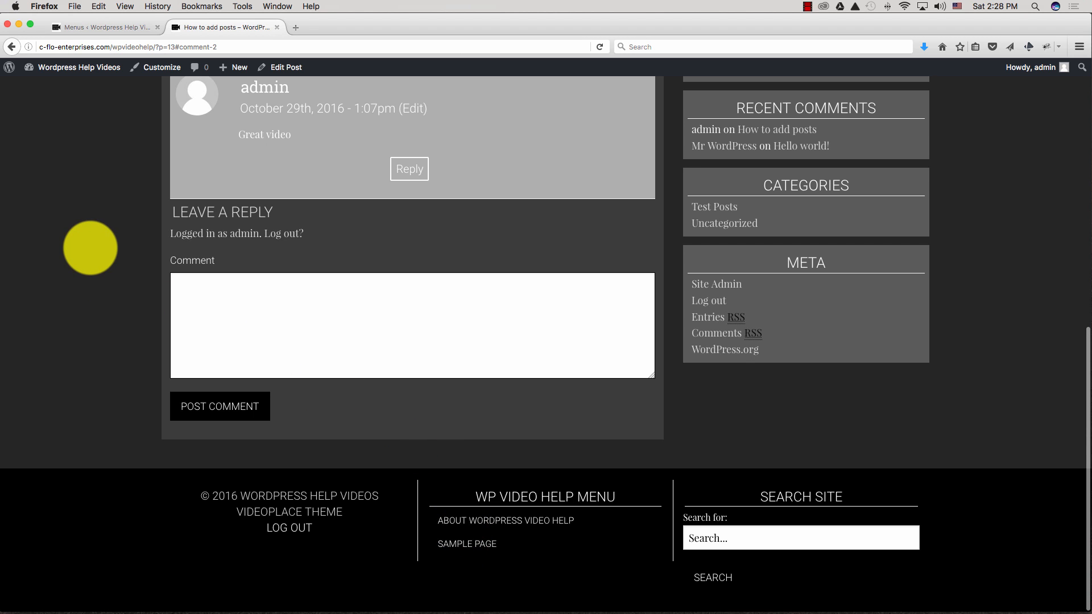
pyautogui.scroll(8, 90, 248)
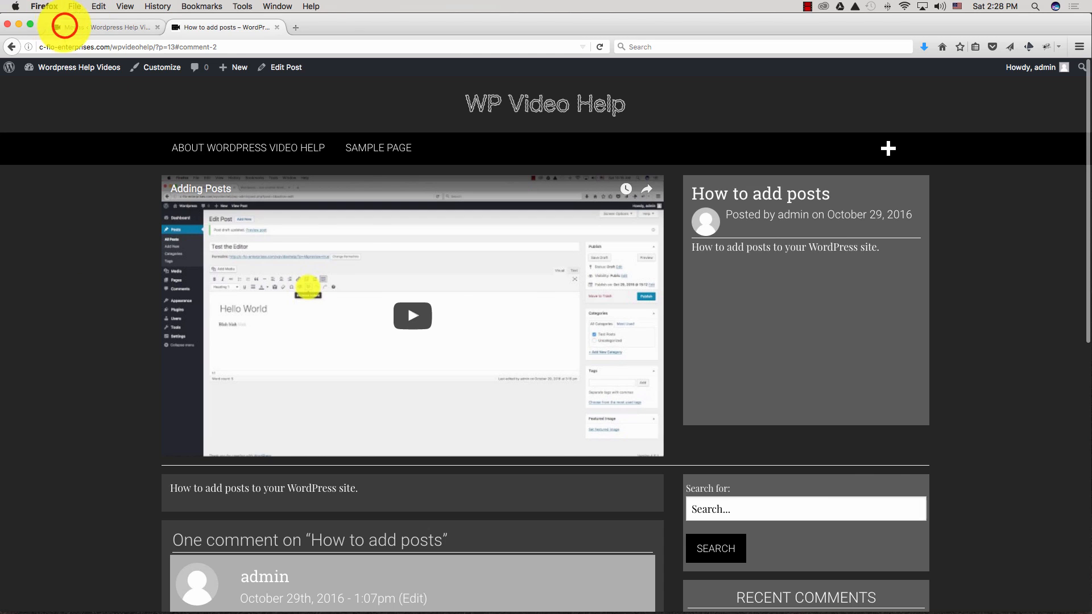
# Return to the site admin, check where the Header and Background entries lead, and go back to the Themes page
pyautogui.click(65, 26)
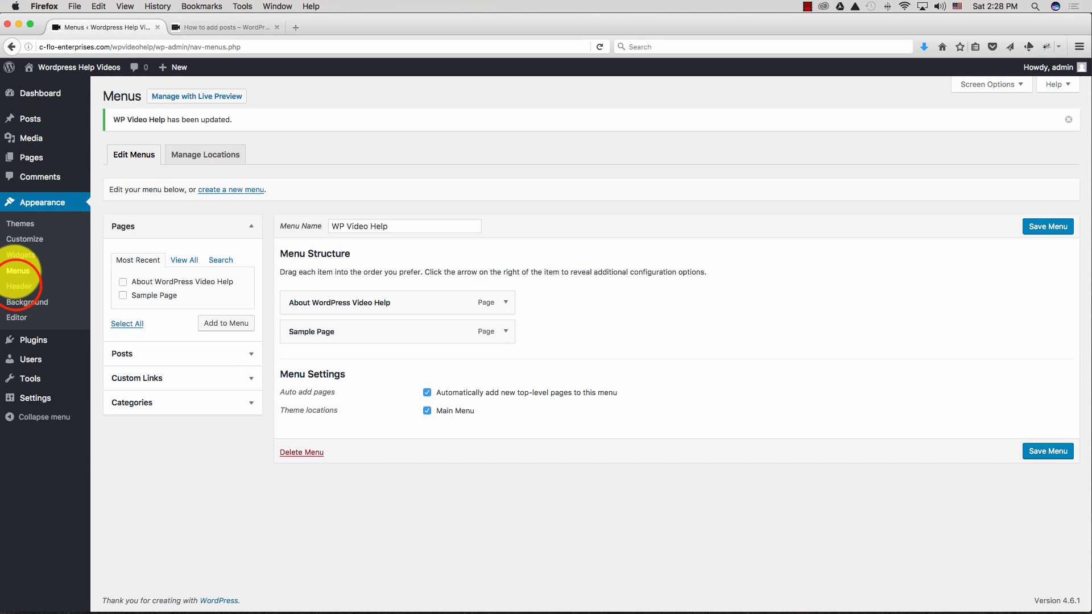
pyautogui.click(16, 286)
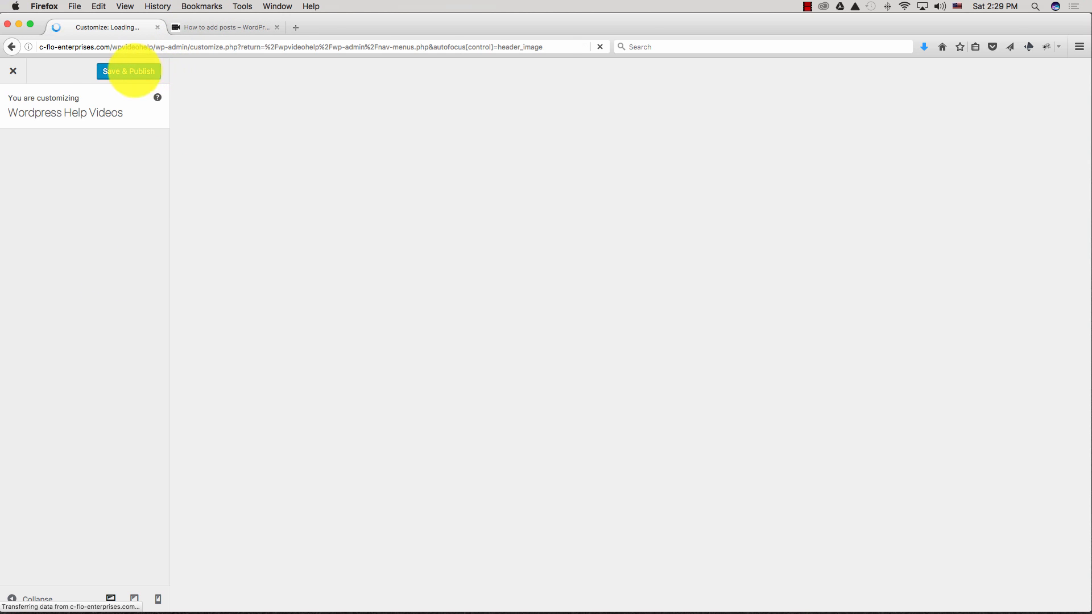
pyautogui.click(111, 70)
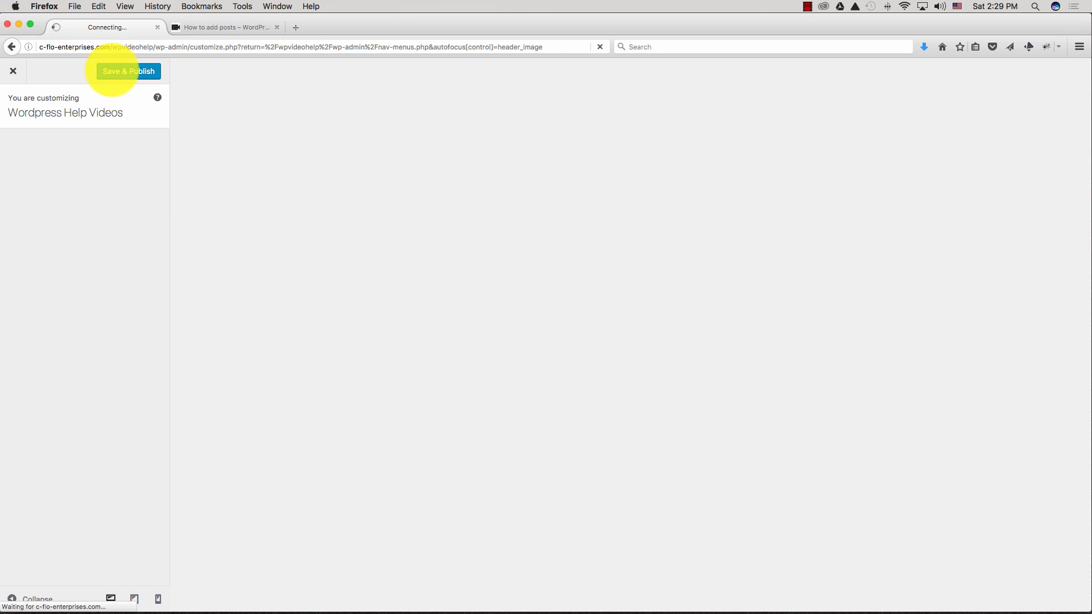
pyautogui.click(13, 71)
pyautogui.click(30, 301)
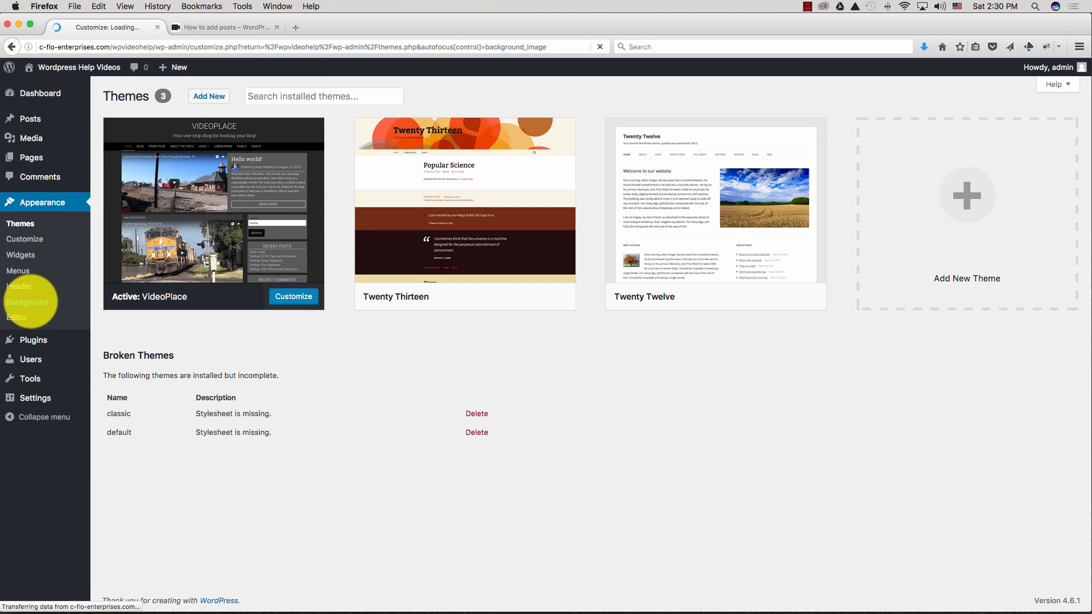
pyautogui.click(10, 48)
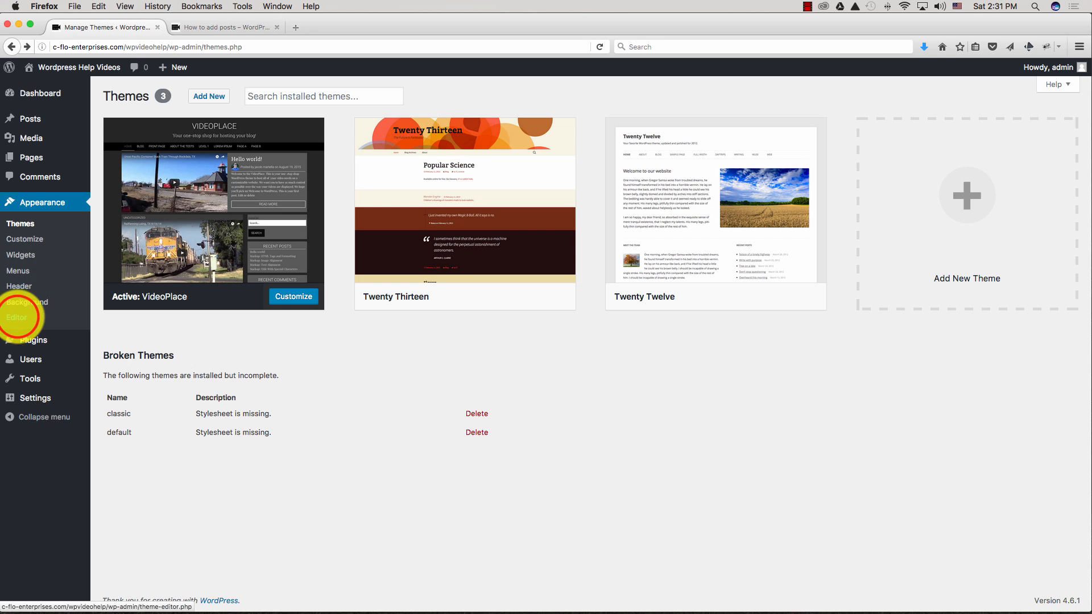
# Open the theme editor and examine the VideoPlace stylesheet (style.css), from its header comment and table of contents through the global style rules
pyautogui.click(22, 316)
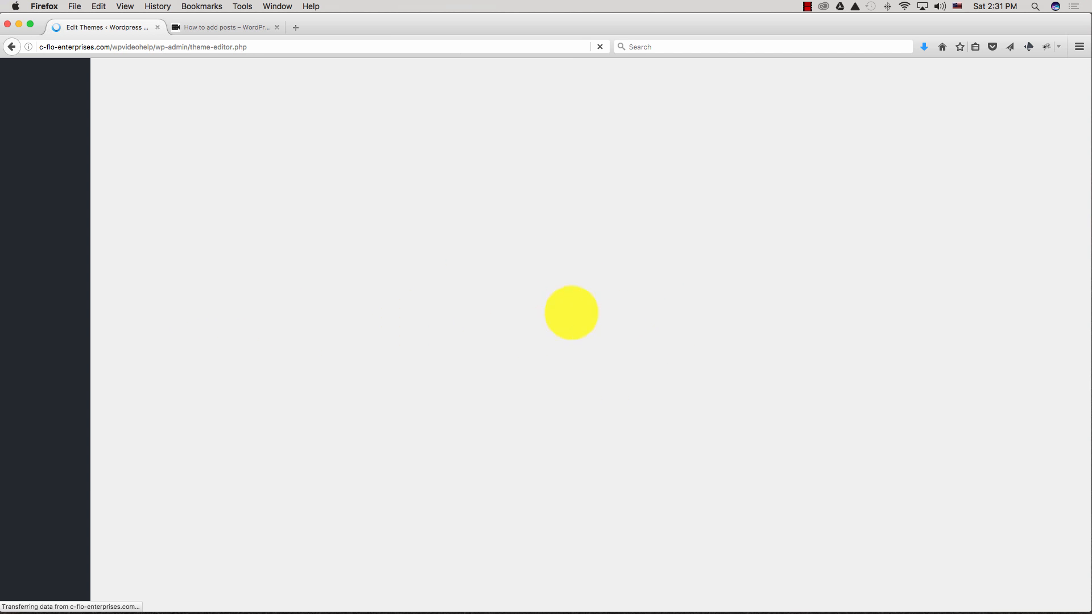
pyautogui.click(639, 335)
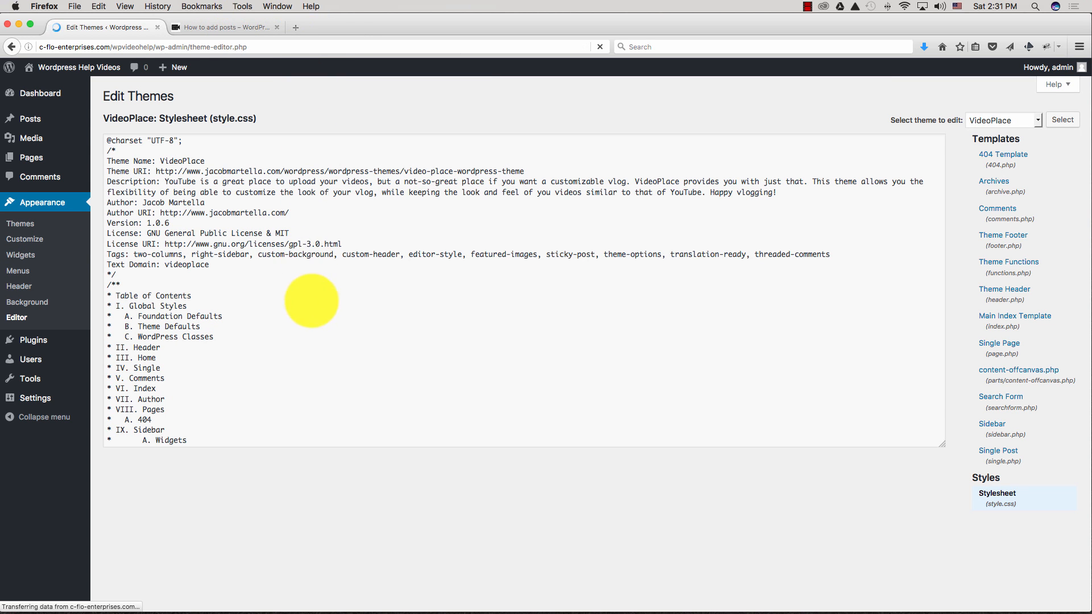
pyautogui.scroll(-5, 419, 319)
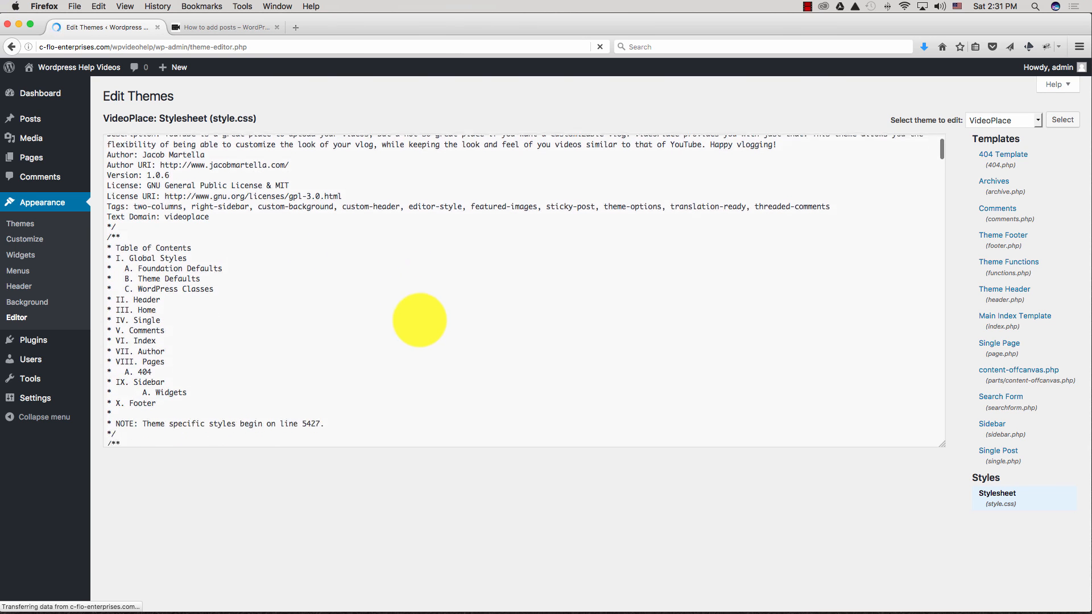
pyautogui.scroll(-8, 420, 320)
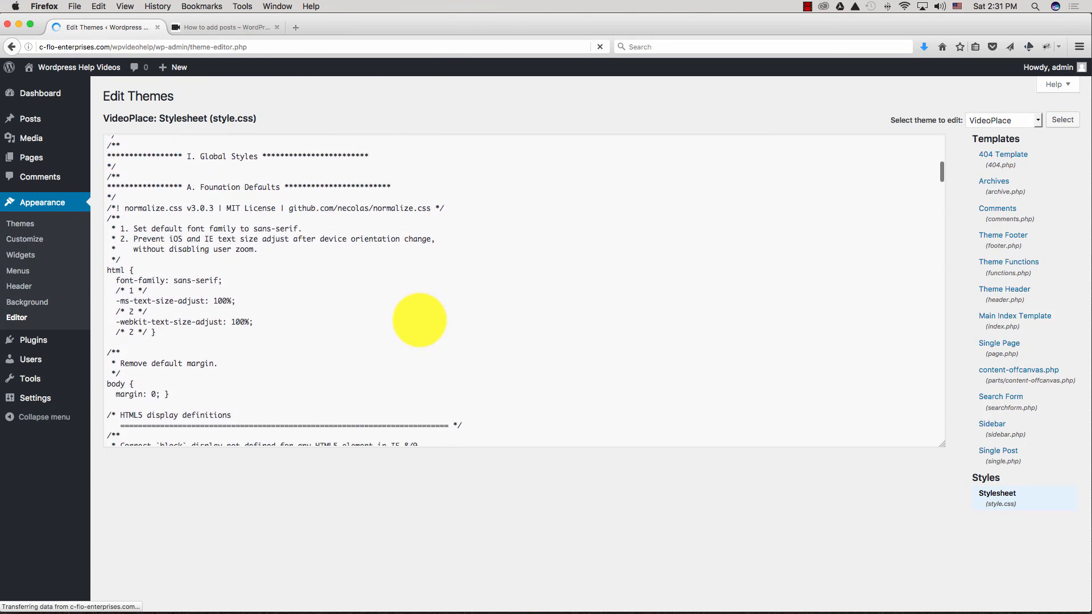
pyautogui.scroll(-3, 420, 319)
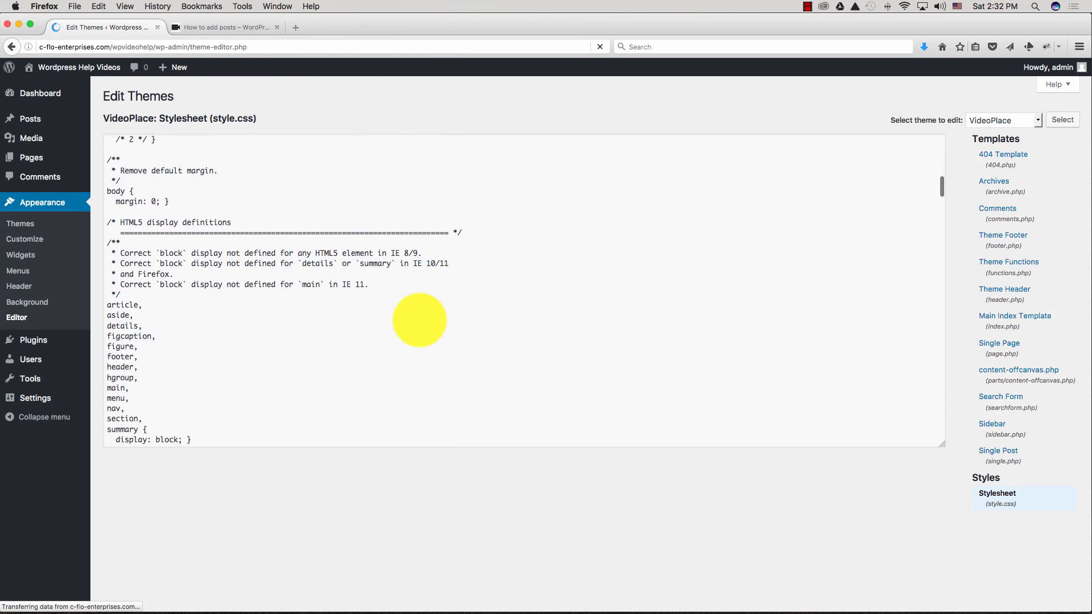
pyautogui.scroll(-7, 419, 319)
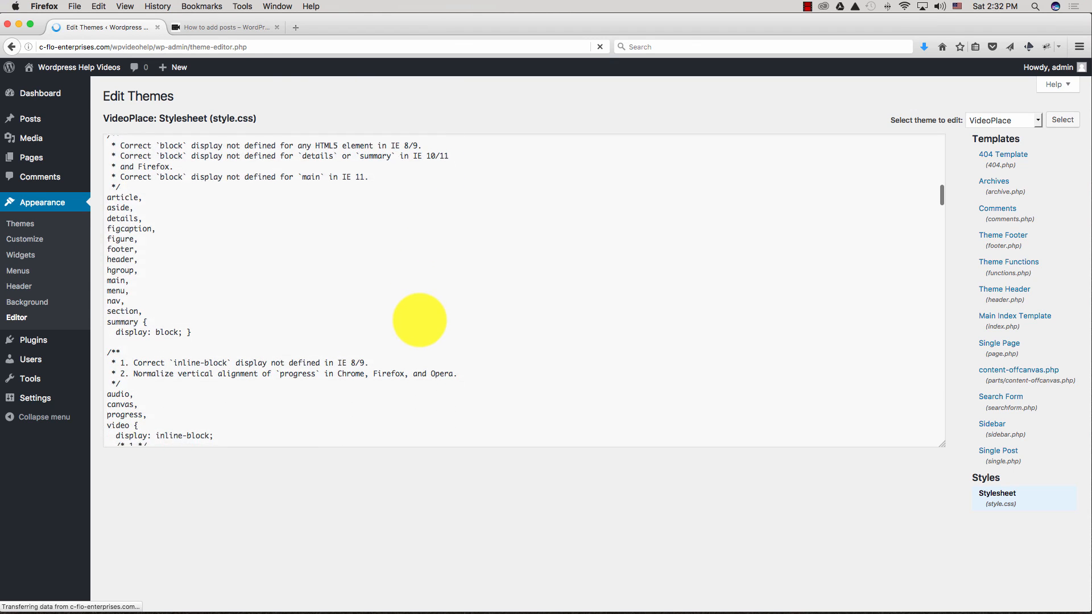
pyautogui.scroll(-7, 420, 320)
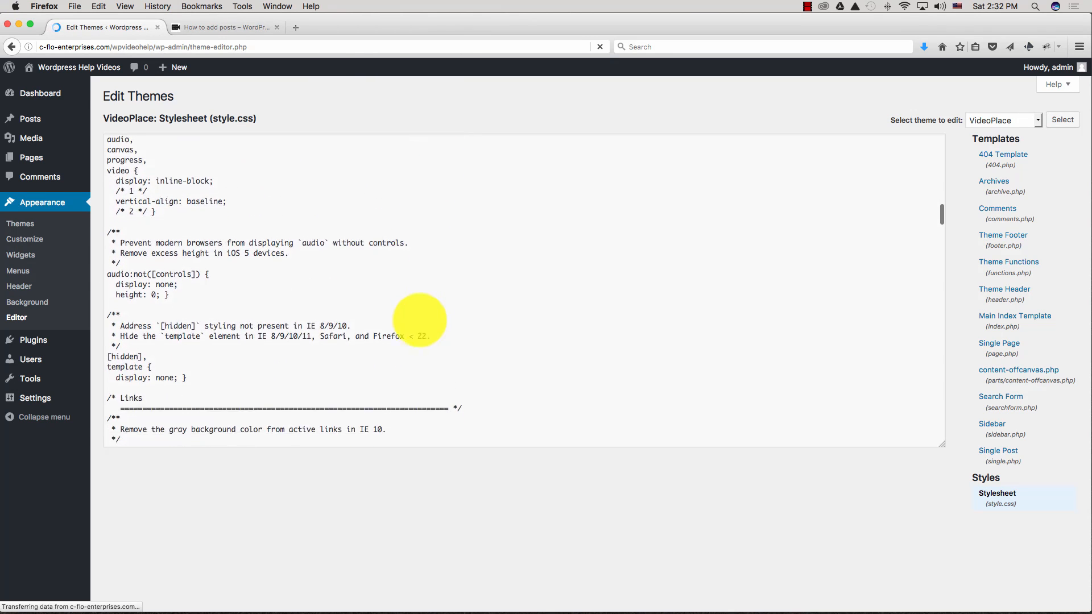
pyautogui.scroll(-4, 420, 319)
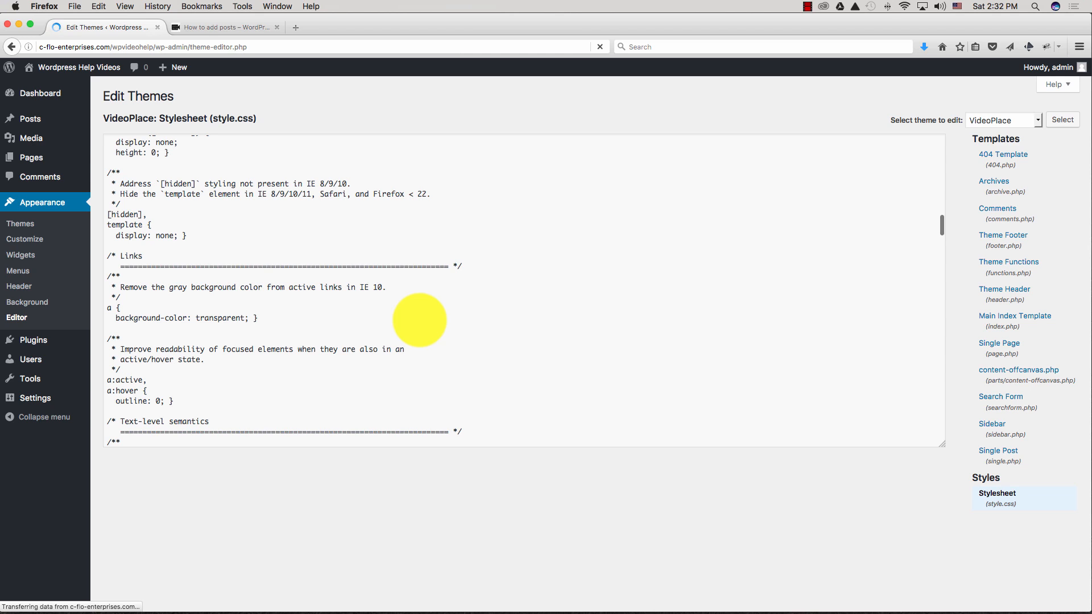
pyautogui.scroll(-6, 551, 314)
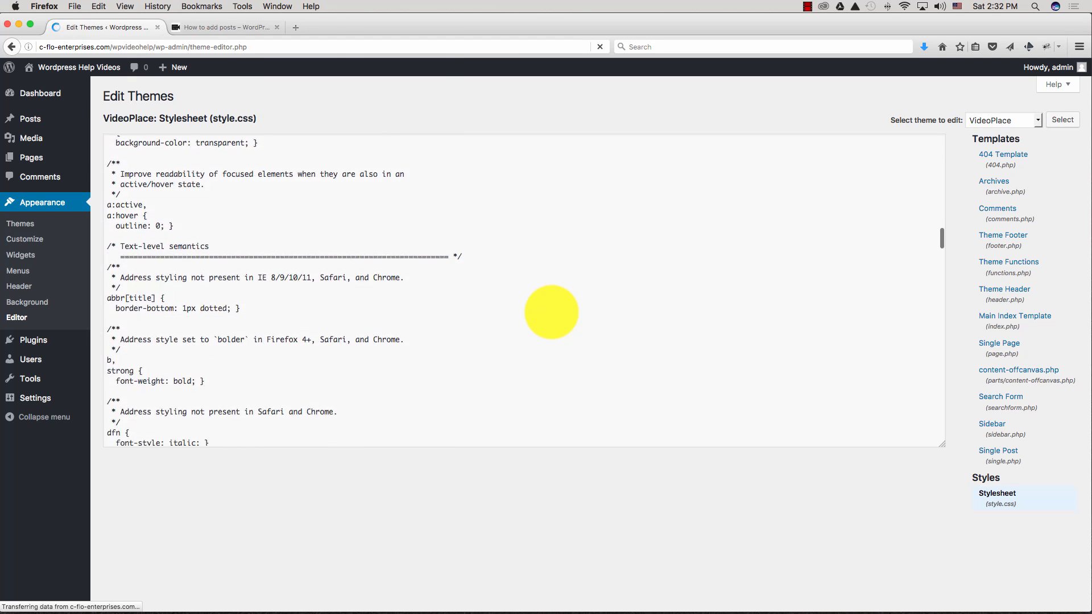
pyautogui.scroll(-3, 576, 308)
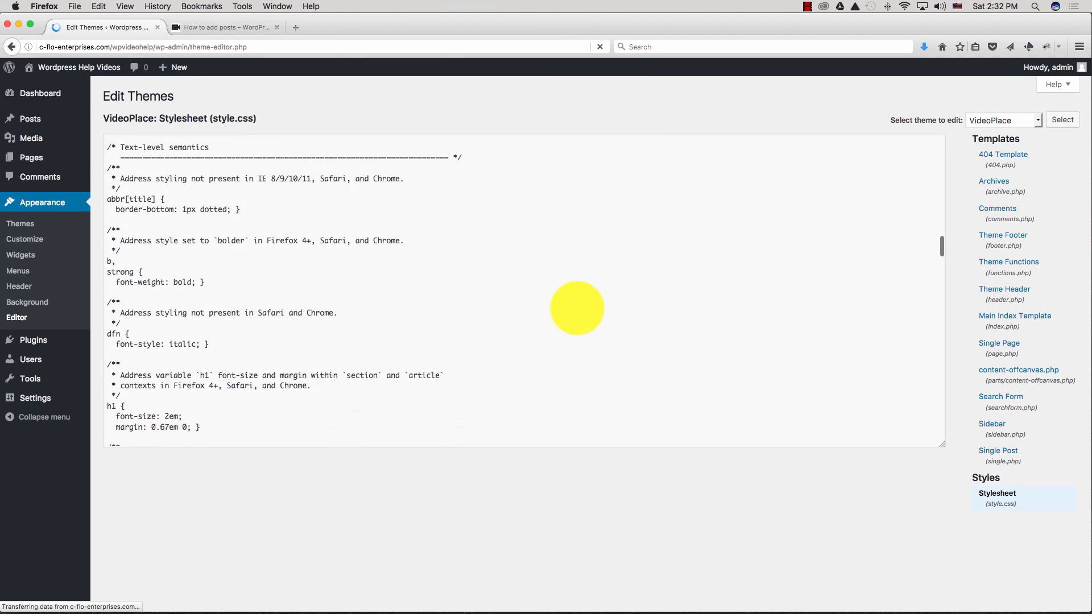
pyautogui.scroll(-3, 576, 308)
pyautogui.scroll(15, 576, 308)
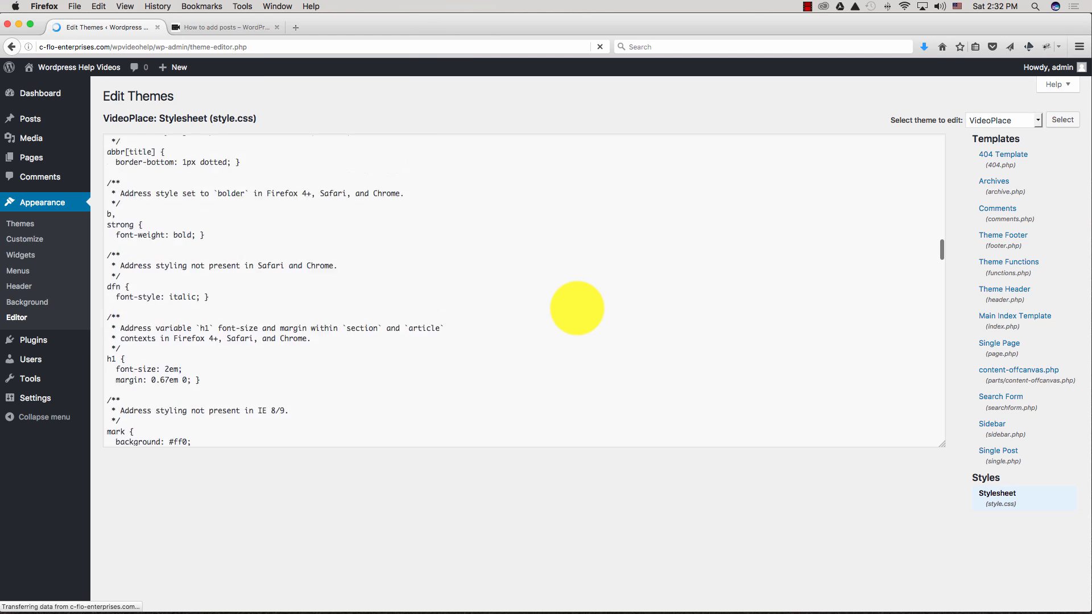
pyautogui.scroll(15, 577, 308)
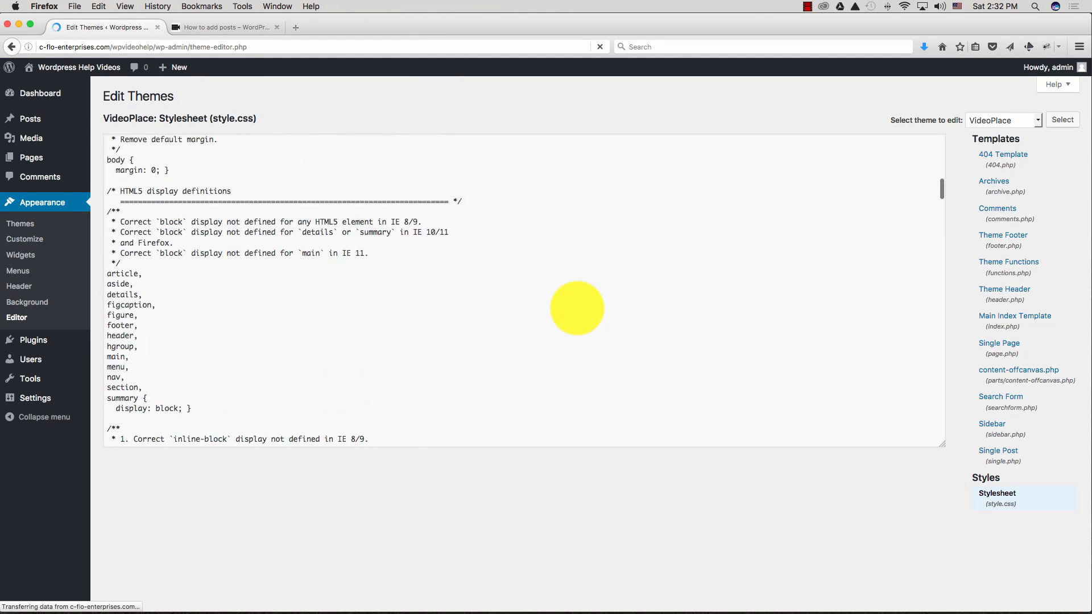
pyautogui.scroll(4, 576, 308)
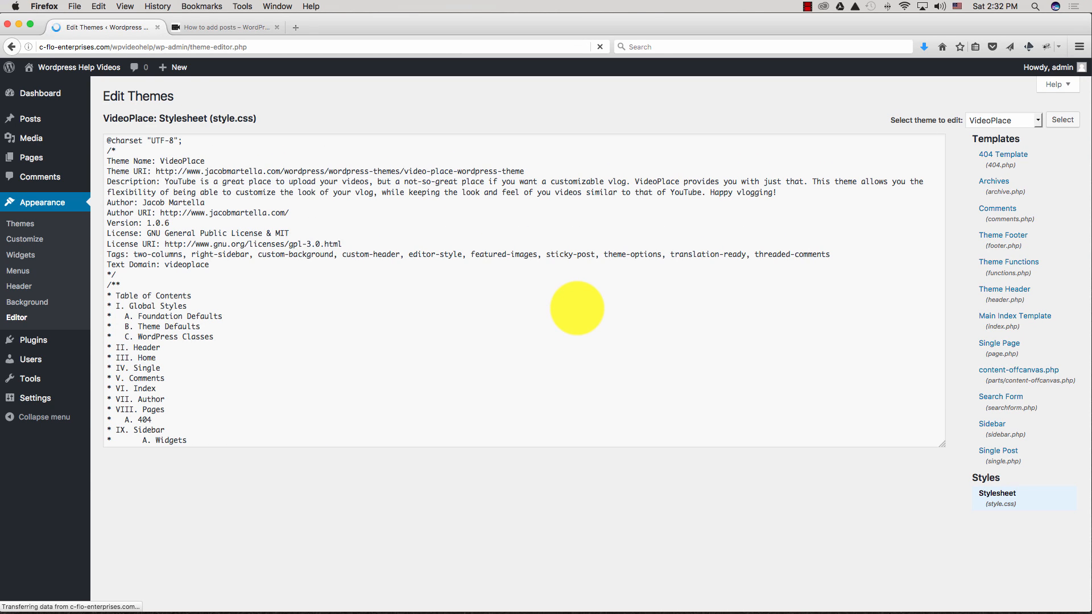
pyautogui.scroll(-20, 576, 307)
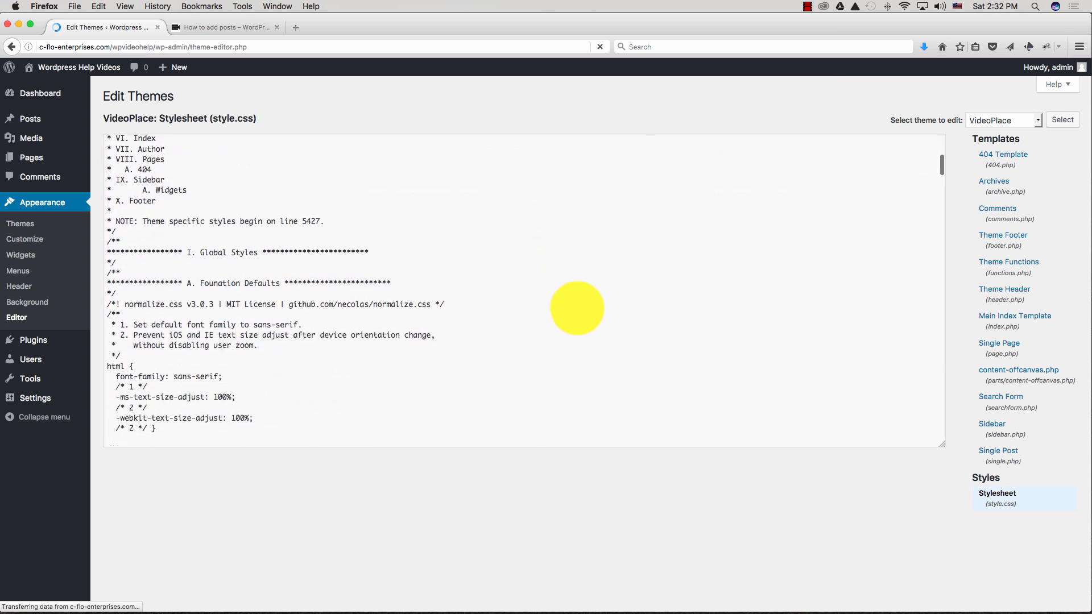
pyautogui.scroll(-15, 577, 307)
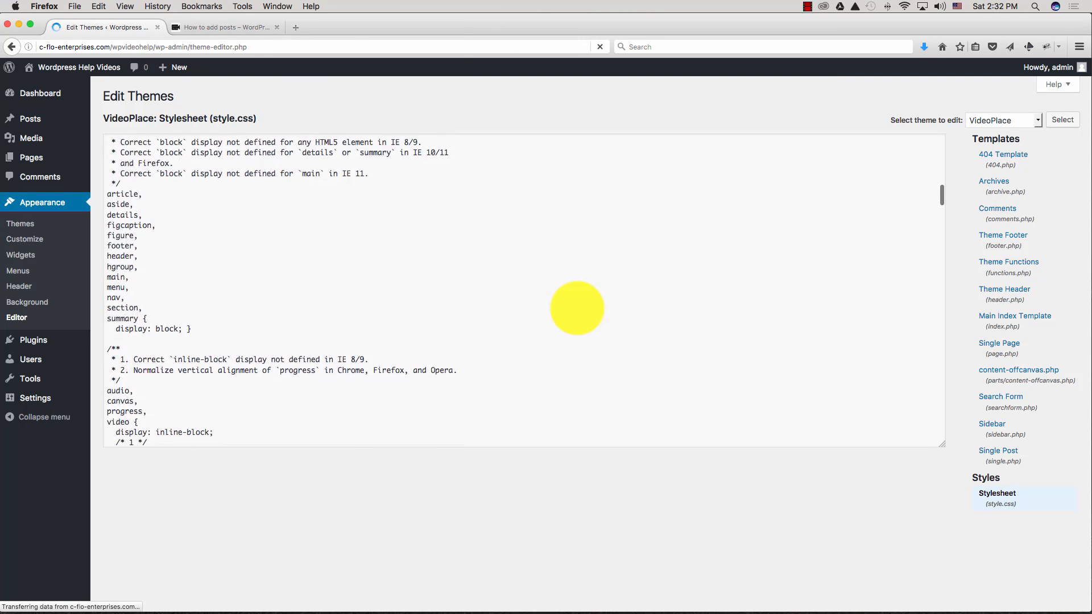
pyautogui.scroll(-10, 576, 307)
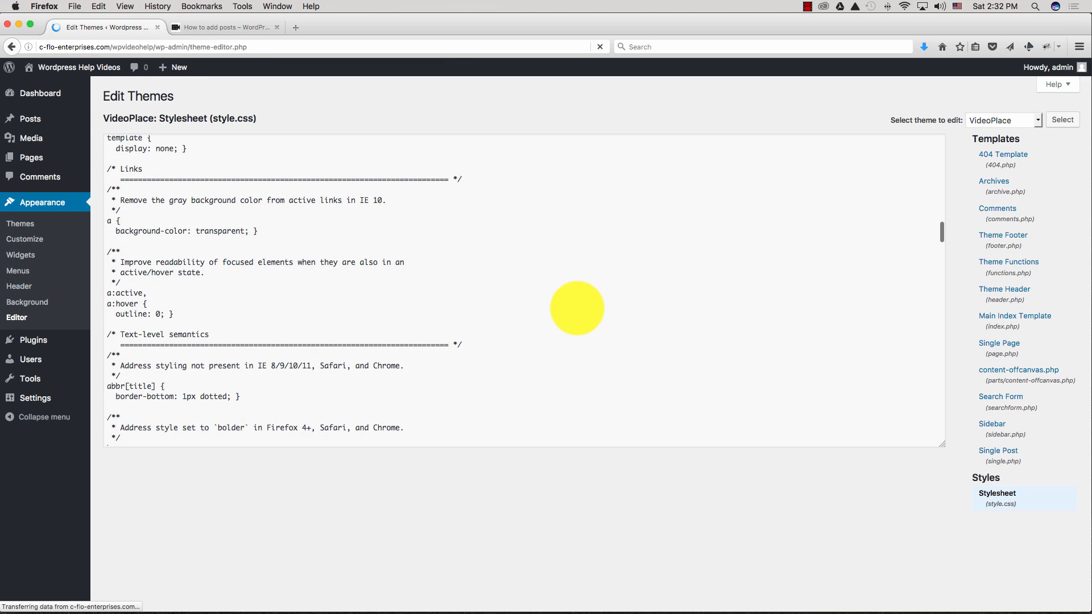
pyautogui.scroll(-15, 576, 308)
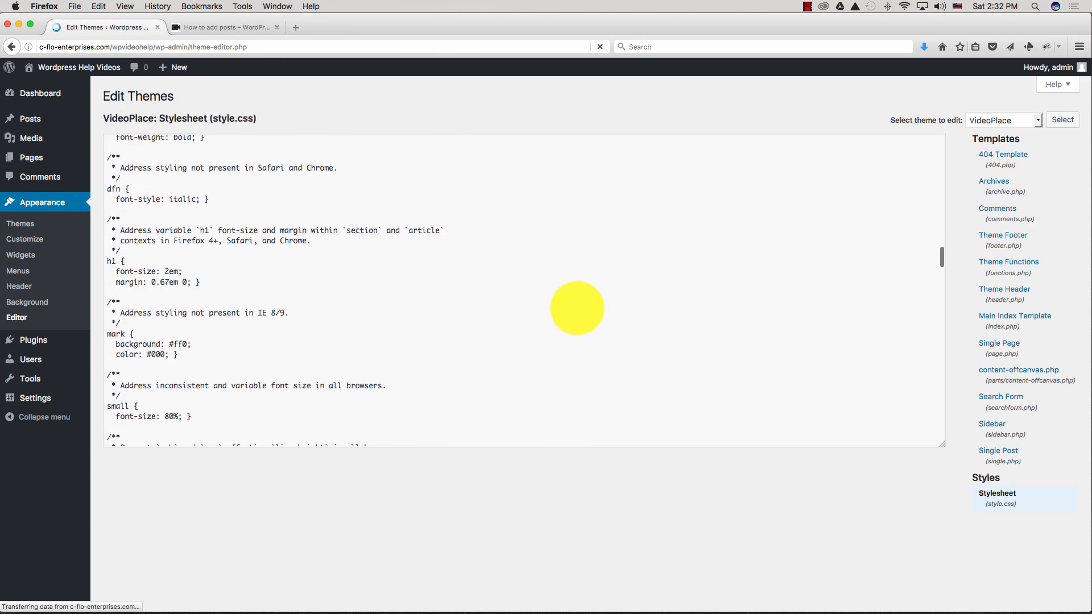
pyautogui.scroll(-10, 577, 307)
pyautogui.scroll(7, 577, 307)
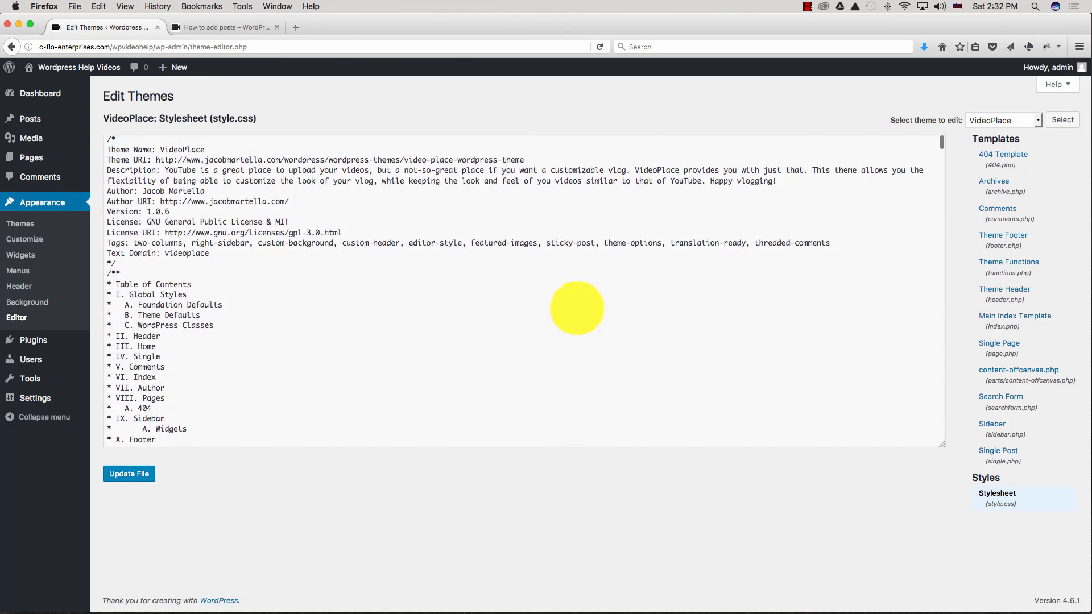
pyautogui.scroll(1, 577, 308)
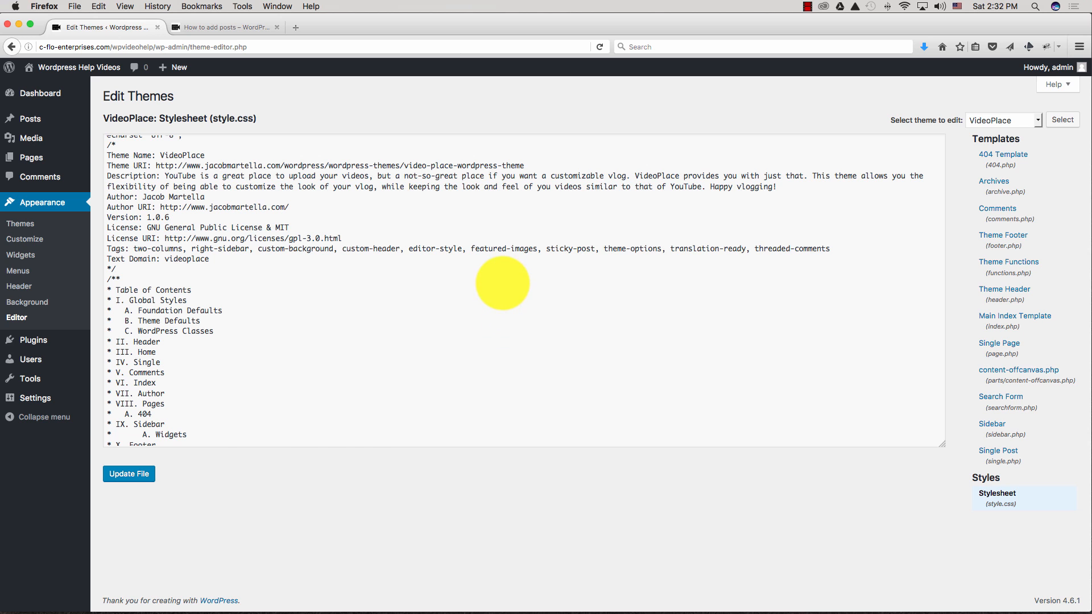
pyautogui.scroll(-20, 502, 283)
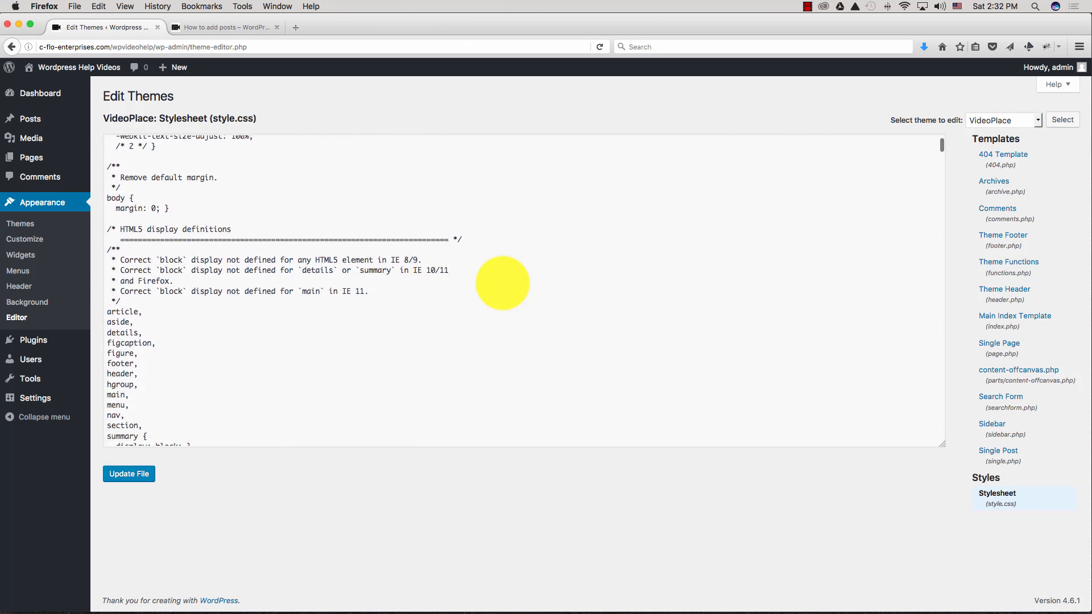
pyautogui.scroll(-10, 502, 284)
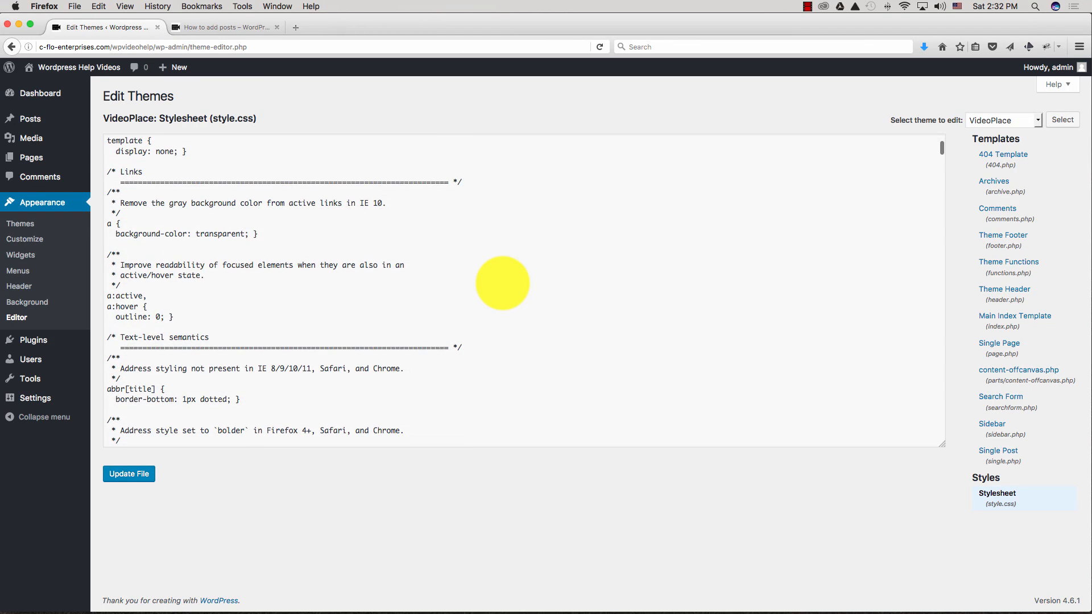
pyautogui.scroll(-20, 502, 284)
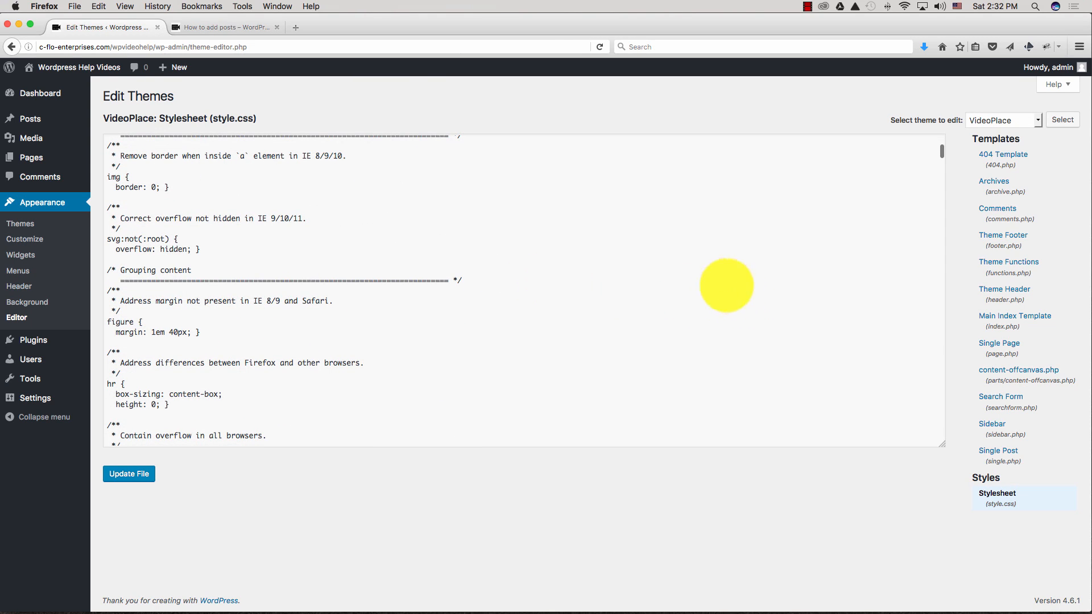
# Examine the stylesheet's grouping, forms and tables rules down to the Foundation for Sites section, and return to its header comment
pyautogui.scroll(-5, 717, 285)
pyautogui.scroll(-15, 718, 285)
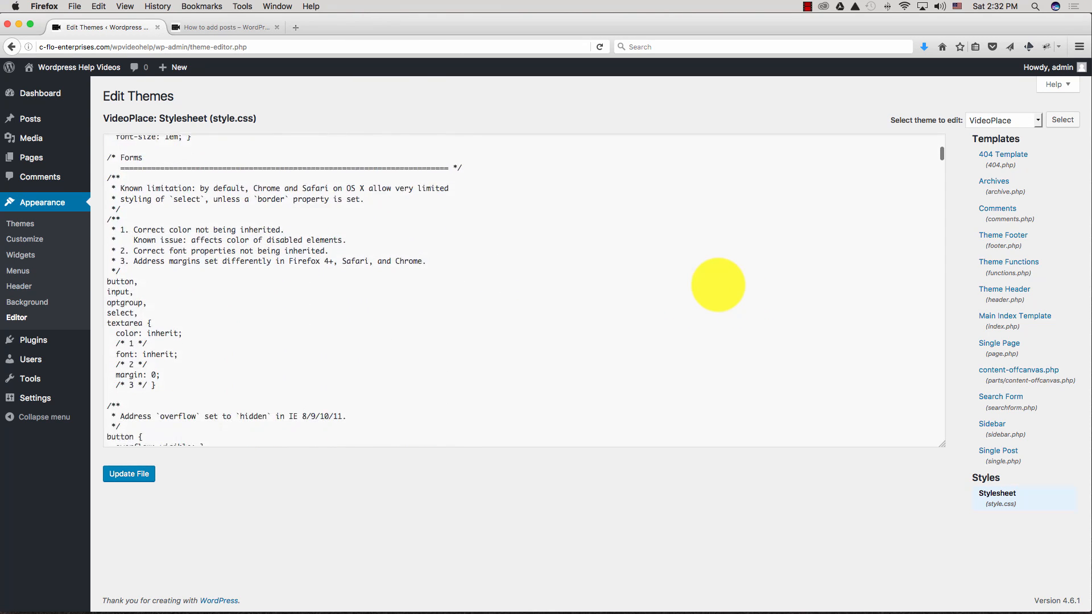
pyautogui.scroll(-15, 718, 285)
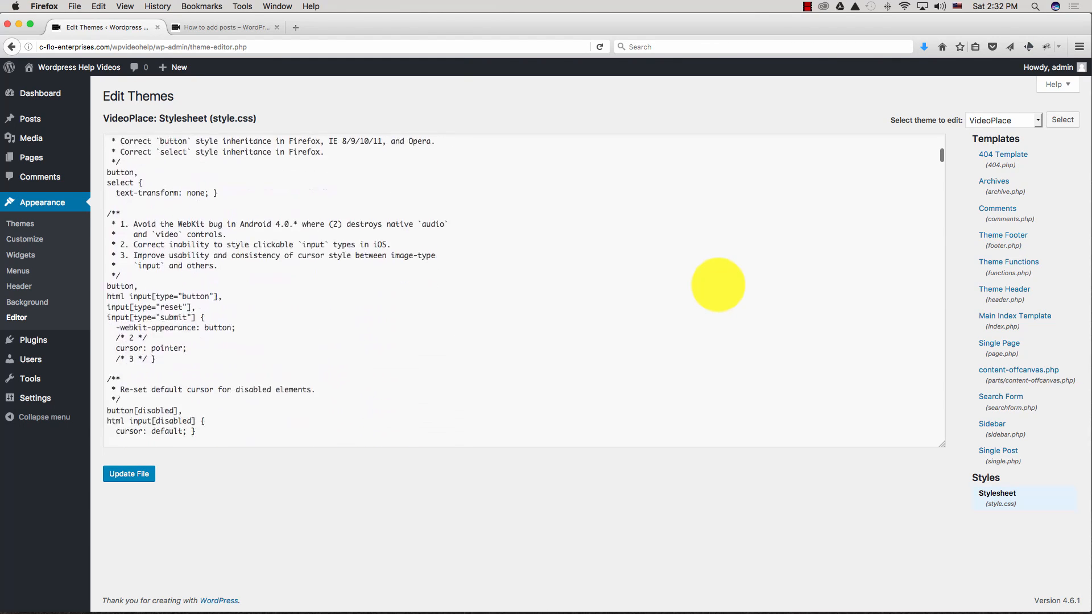
pyautogui.scroll(-10, 718, 284)
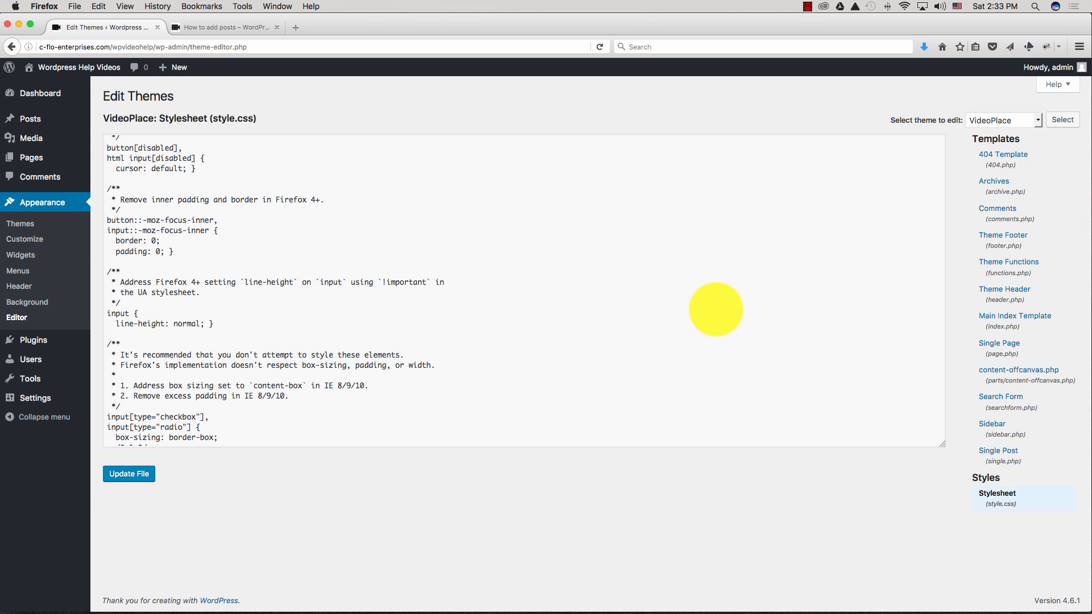
pyautogui.scroll(-15, 715, 310)
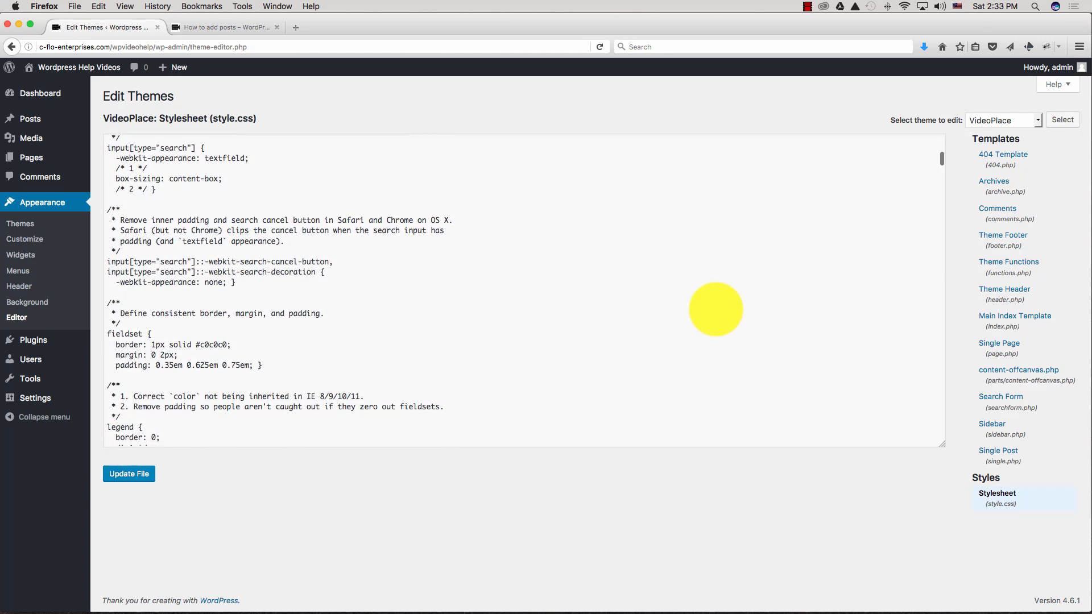
pyautogui.scroll(-15, 715, 309)
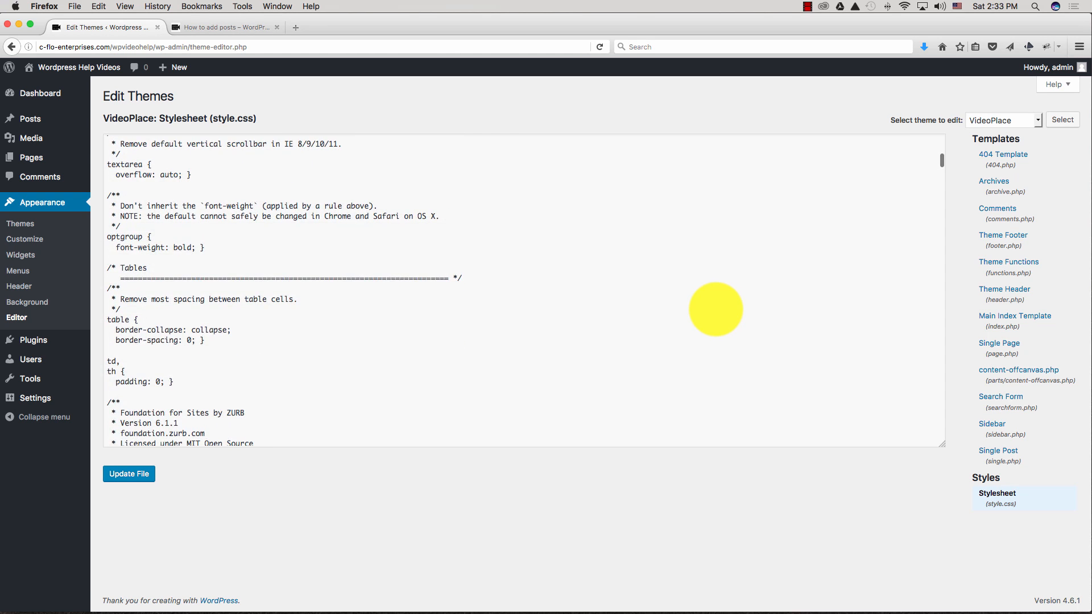
pyautogui.scroll(20, 716, 310)
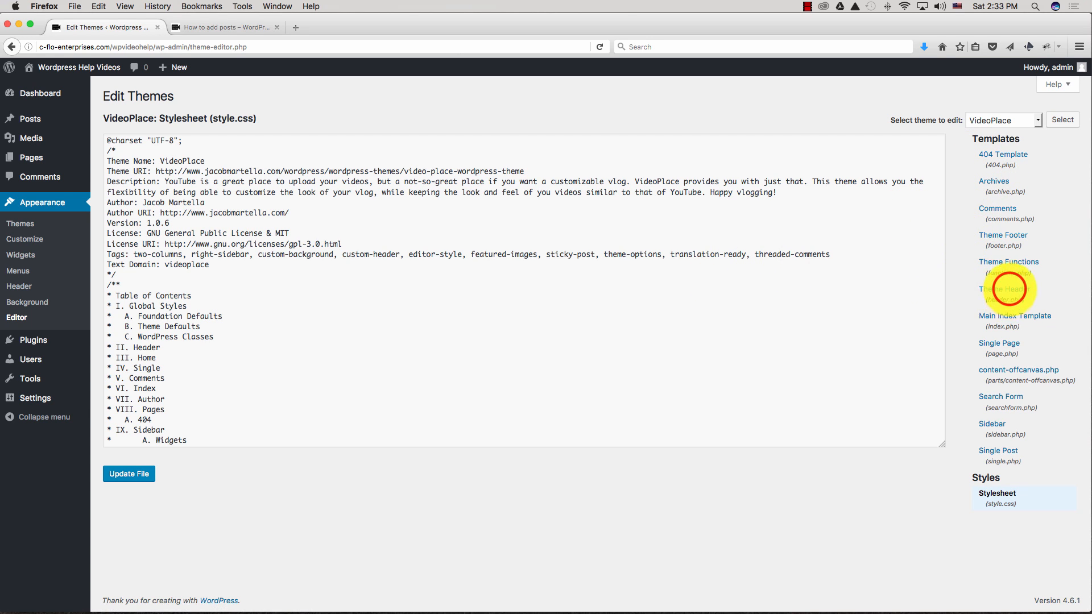
# Open the Theme Header template (header.php) in the theme editor and view the header of the live "How to add posts" page for comparison
pyautogui.click(1008, 288)
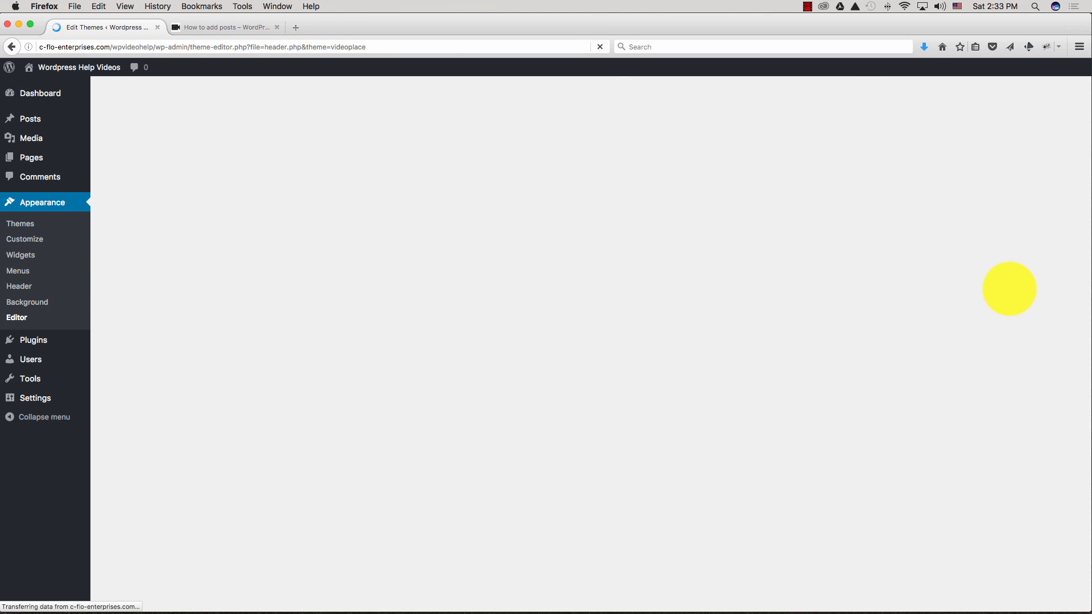
pyautogui.click(210, 27)
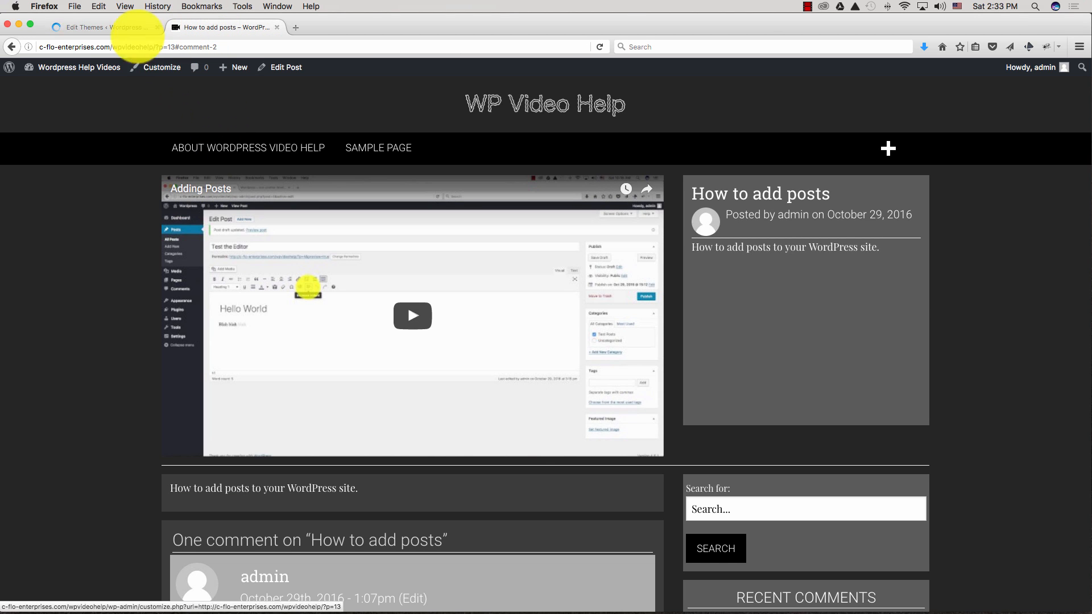
pyautogui.click(117, 30)
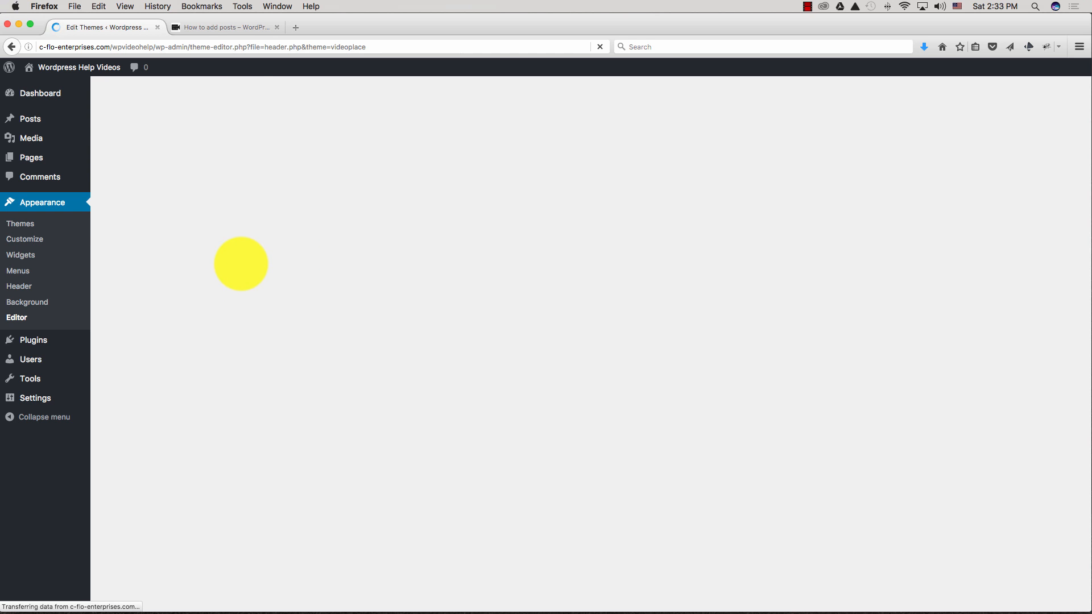
pyautogui.click(226, 27)
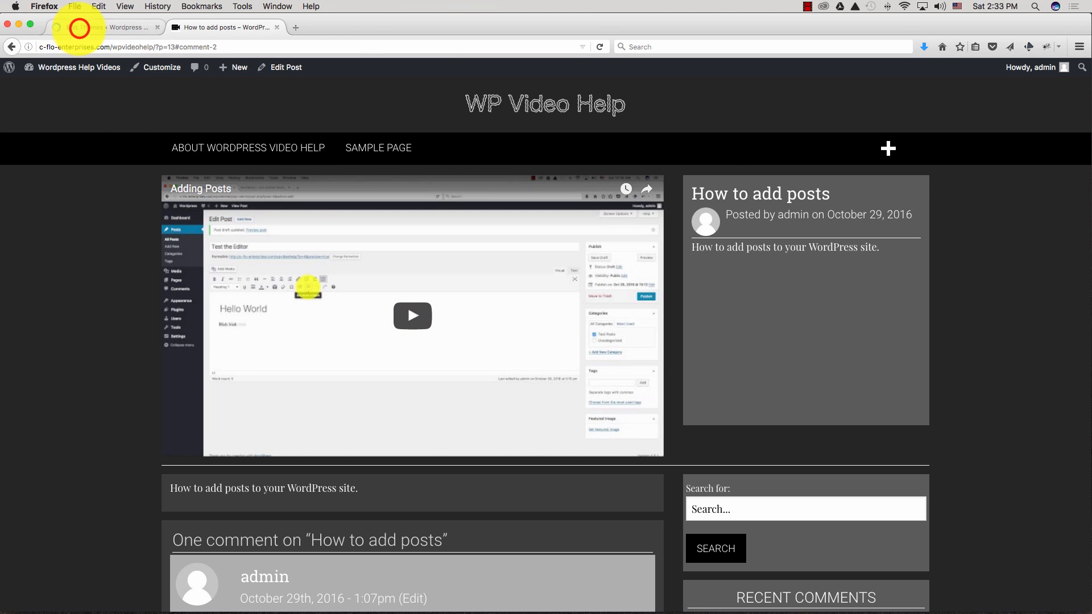
pyautogui.click(80, 27)
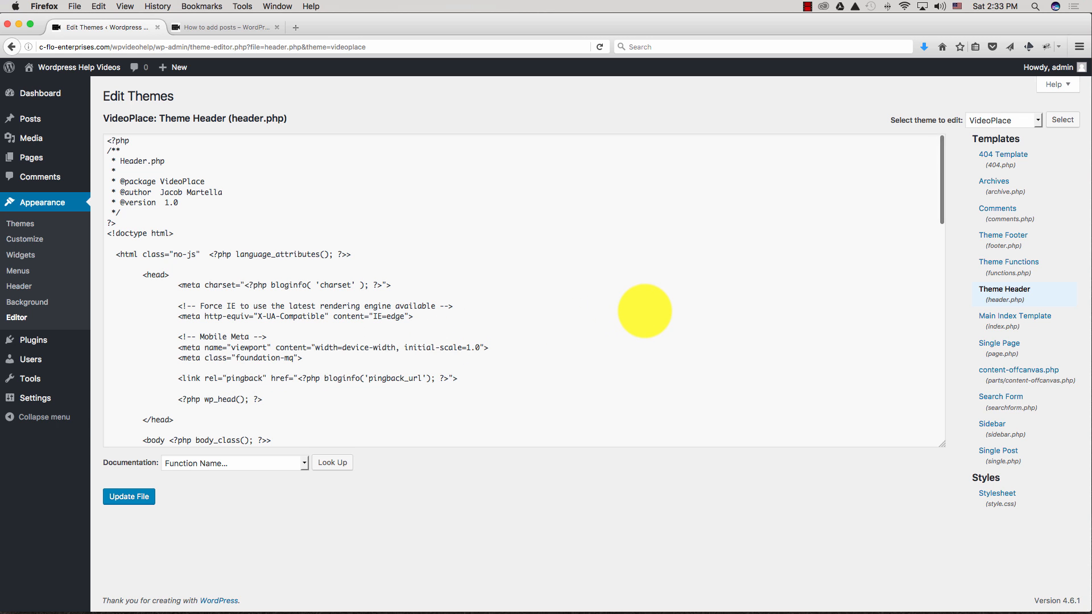
# Examine the header.php code from the opening PHP comment through the main navigation menu to the closing header tag, and return to its beginning
pyautogui.scroll(-10, 644, 310)
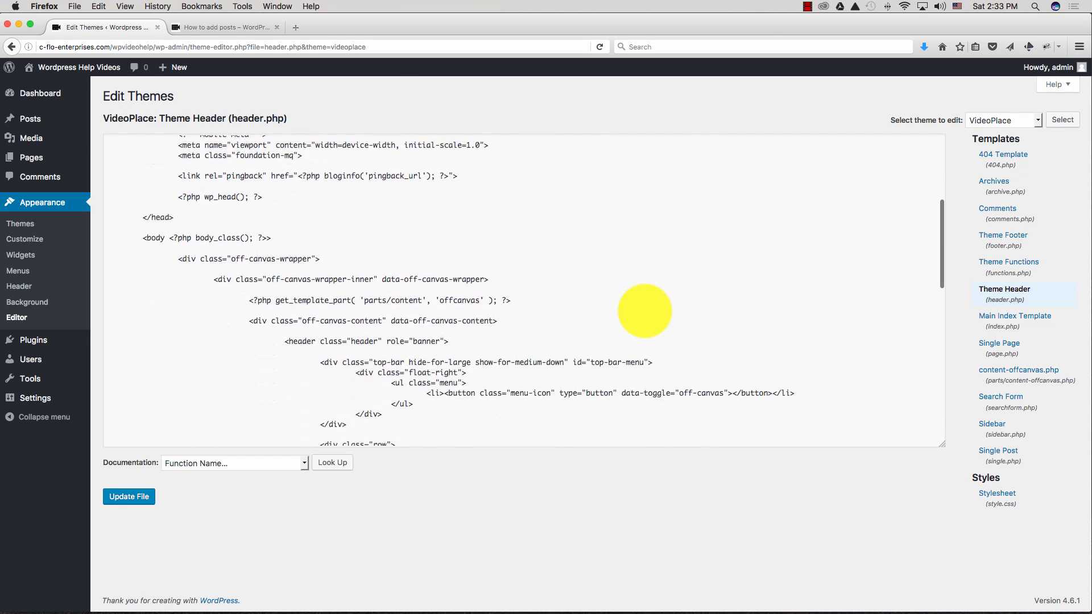
pyautogui.scroll(-1, 645, 310)
pyautogui.scroll(-10, 644, 311)
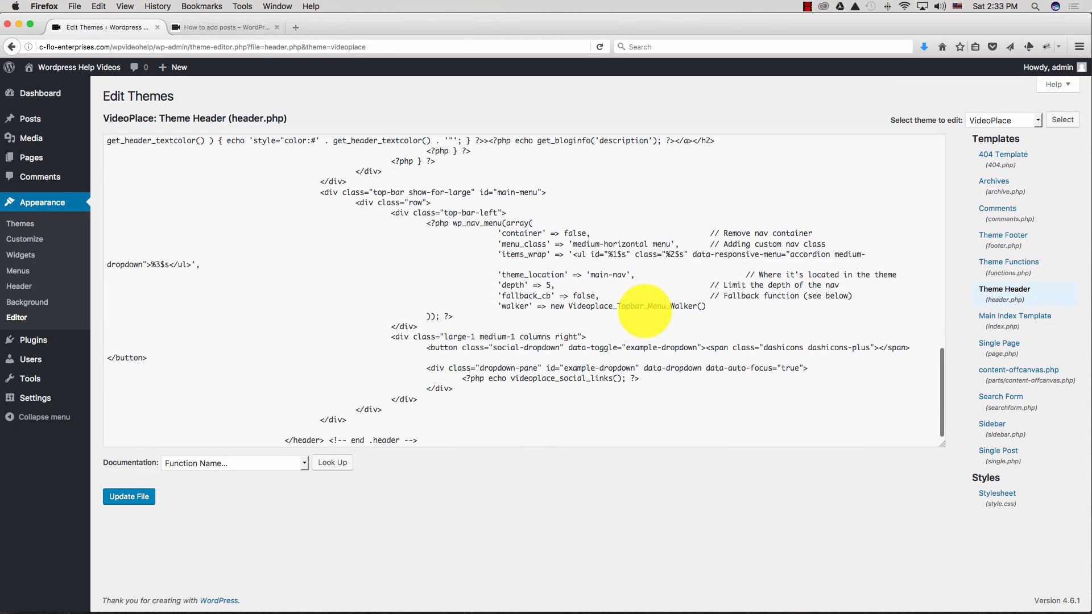
pyautogui.scroll(20, 644, 310)
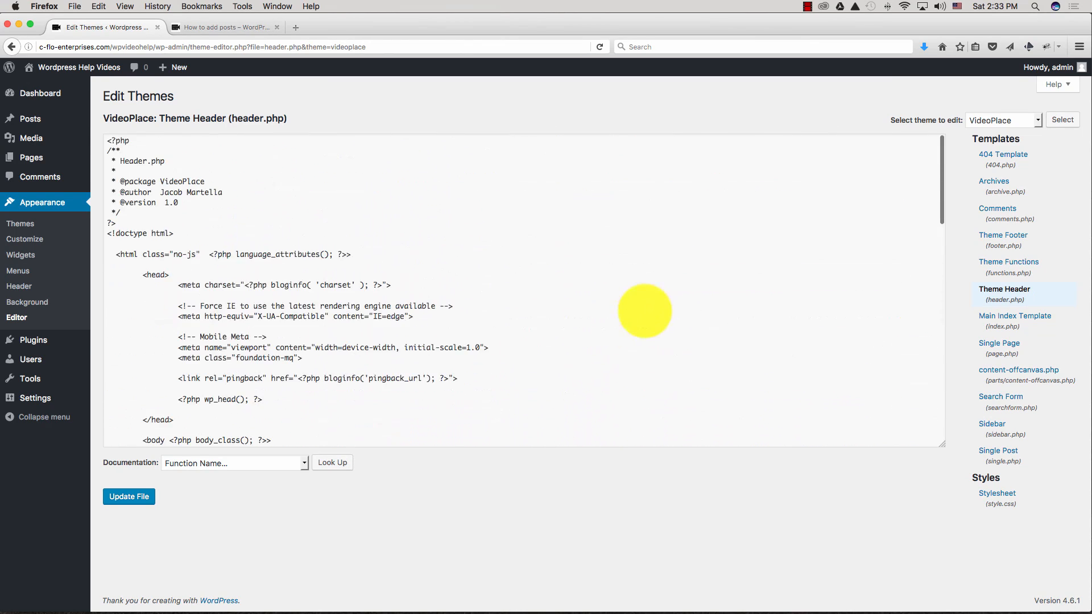